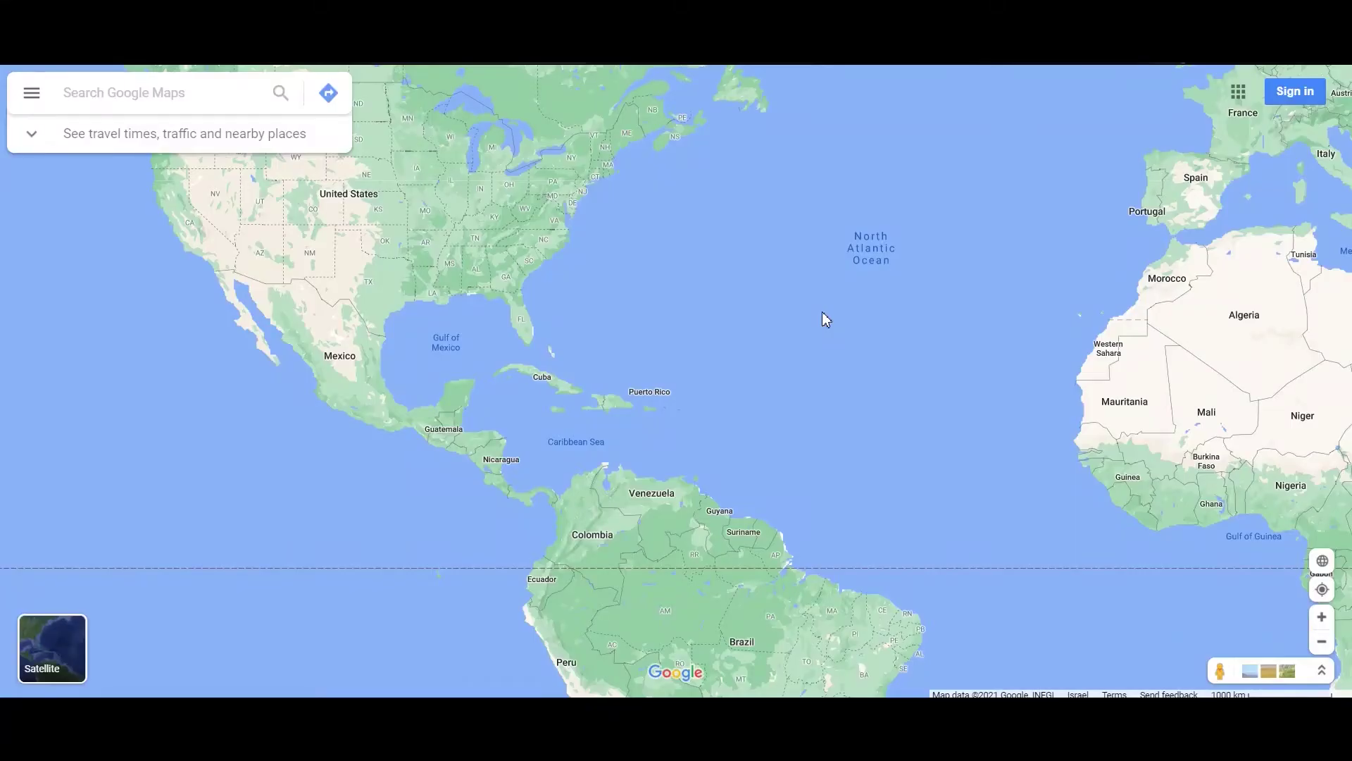
- Examine the map area between the United States and Colombia to choose a route region
{"action": "scroll", "coordinate": [822, 311], "scroll_direction": "down", "scroll_amount": 2}
{"action": "left_click_drag", "start_coordinate": [872, 251], "coordinate": [675, 316]}
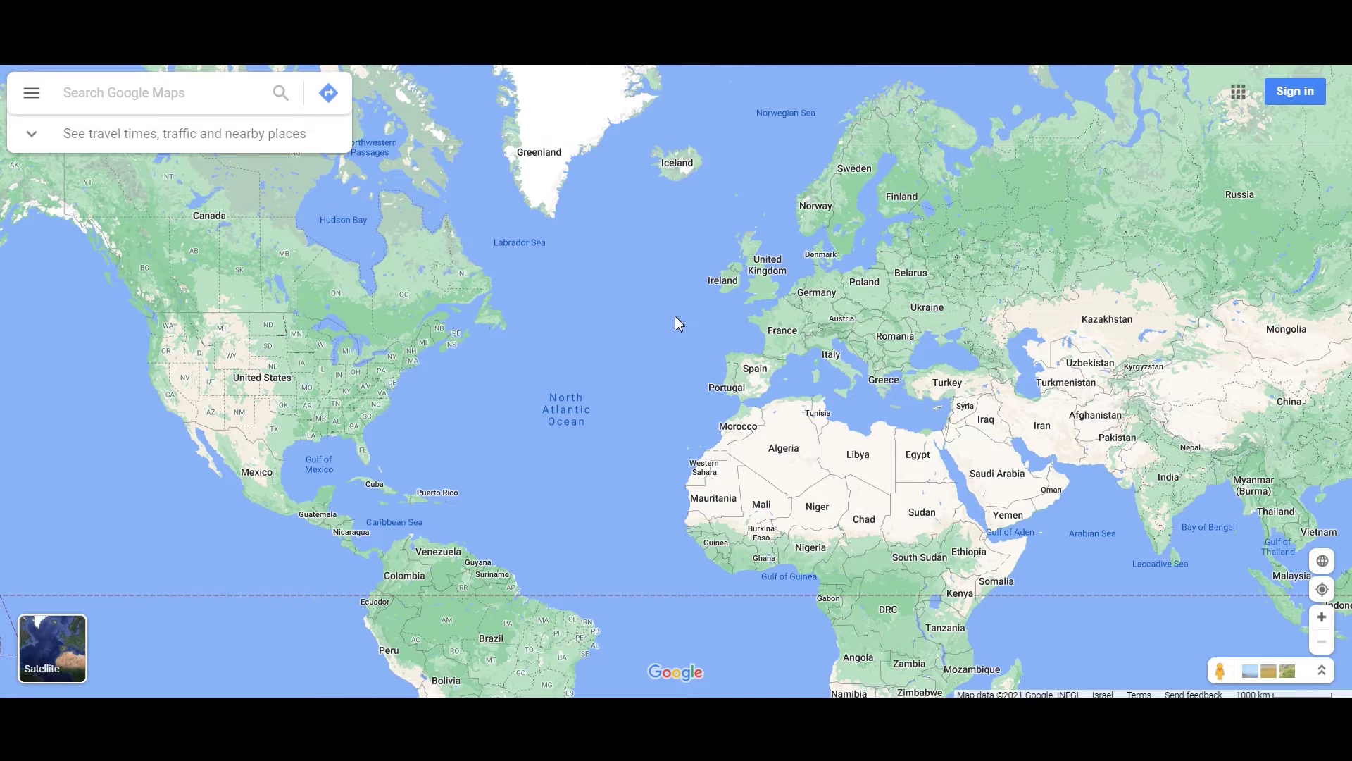
{"action": "left_click_drag", "start_coordinate": [615, 366], "coordinate": [744, 264]}
{"action": "scroll", "coordinate": [549, 485], "scroll_direction": "up", "scroll_amount": 2}
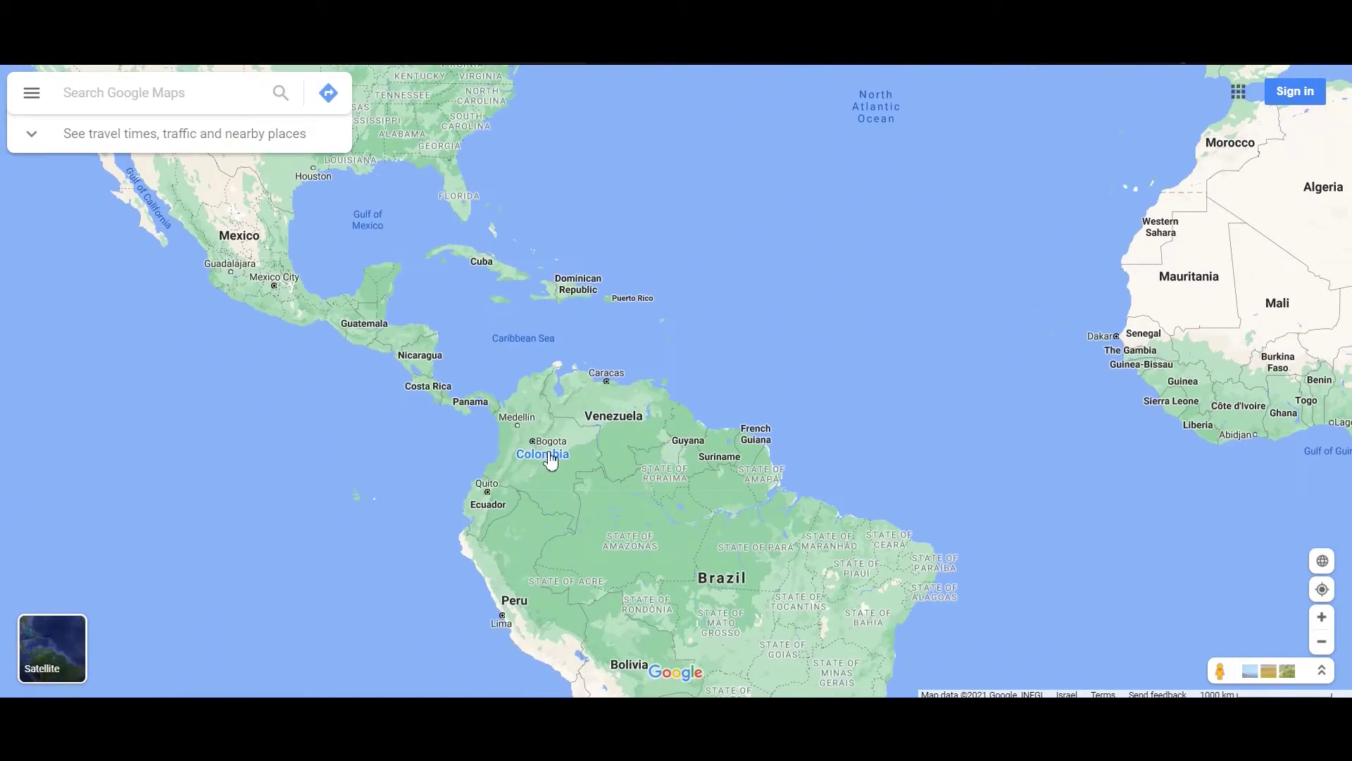
{"action": "scroll", "coordinate": [543, 394], "scroll_direction": "down", "scroll_amount": 2}
{"action": "left_click_drag", "start_coordinate": [556, 223], "coordinate": [658, 293]}
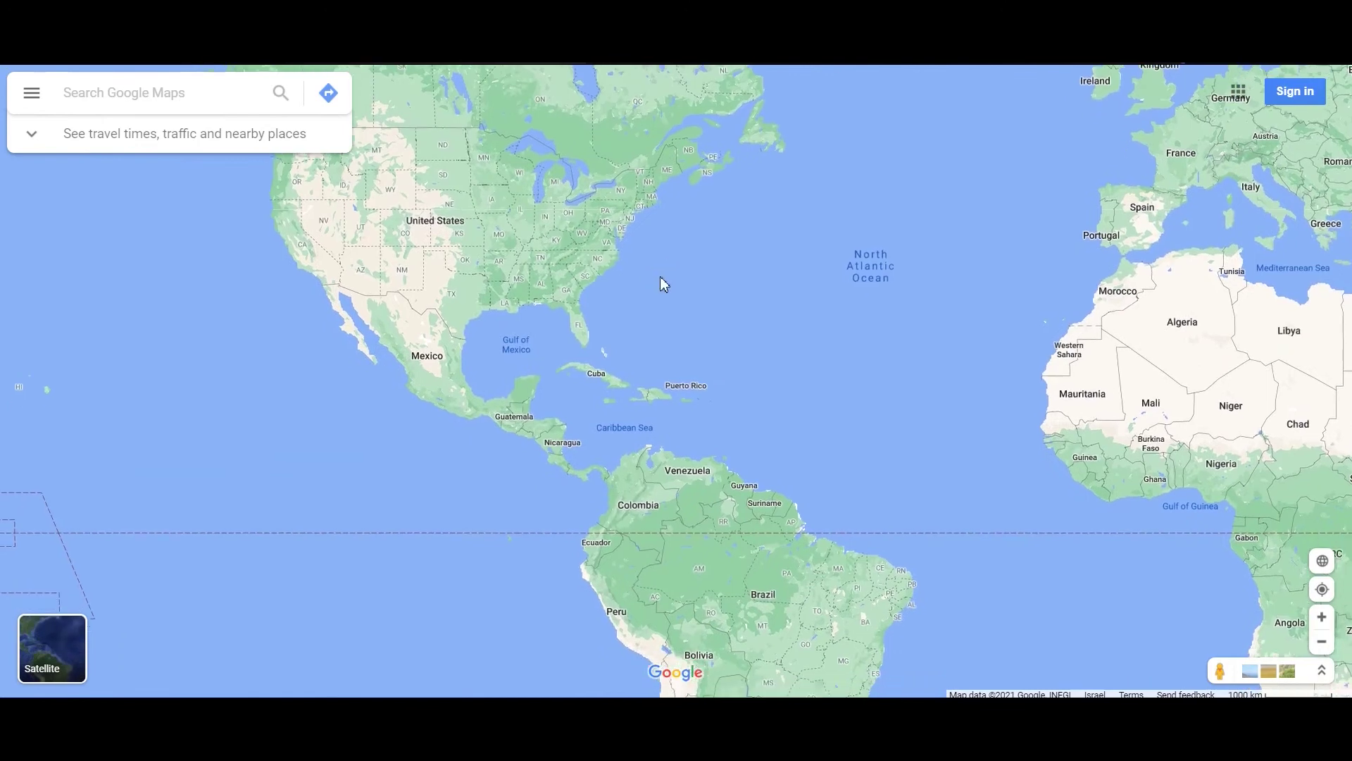
{"action": "scroll", "coordinate": [666, 413], "scroll_direction": "up", "scroll_amount": 2}
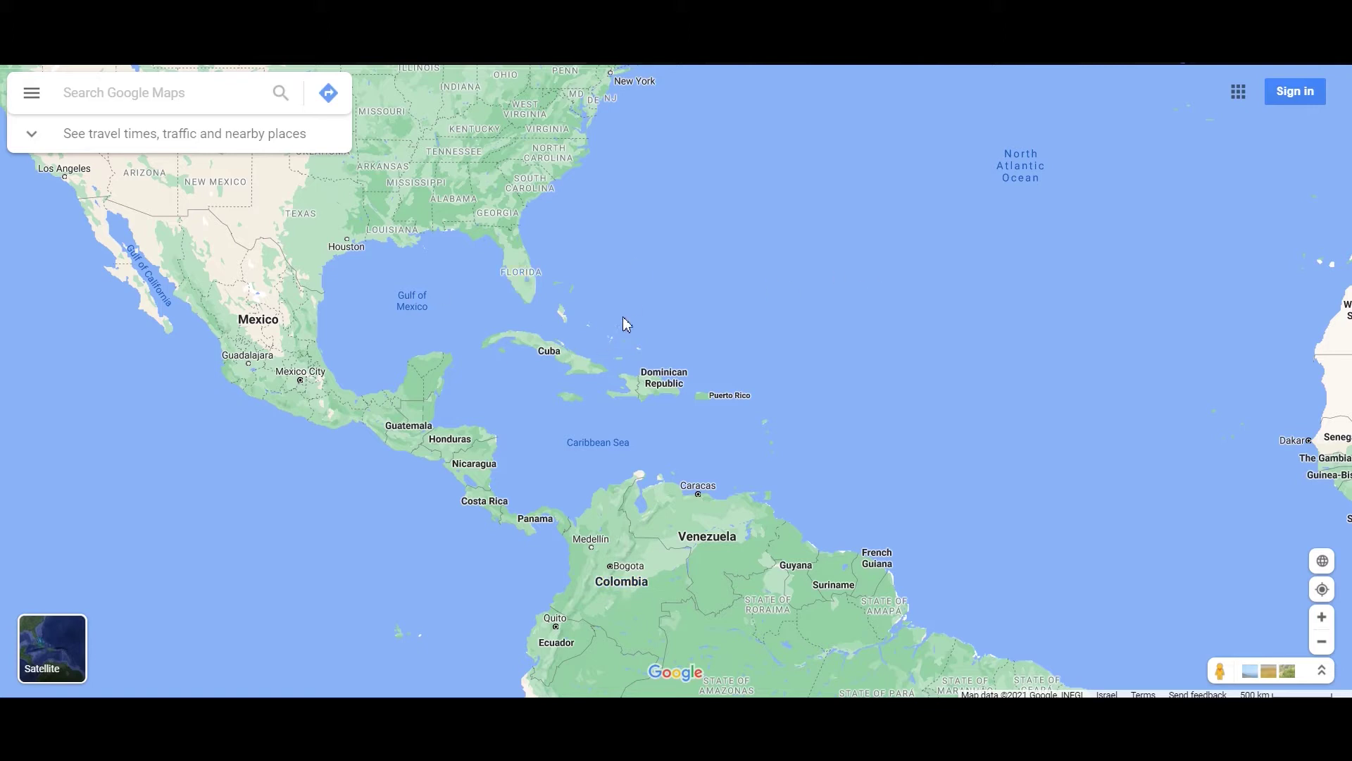
- Look up the search results for the corrected query "flight routes from colombia to florida"
{"action": "key", "text": "alt+Left"}
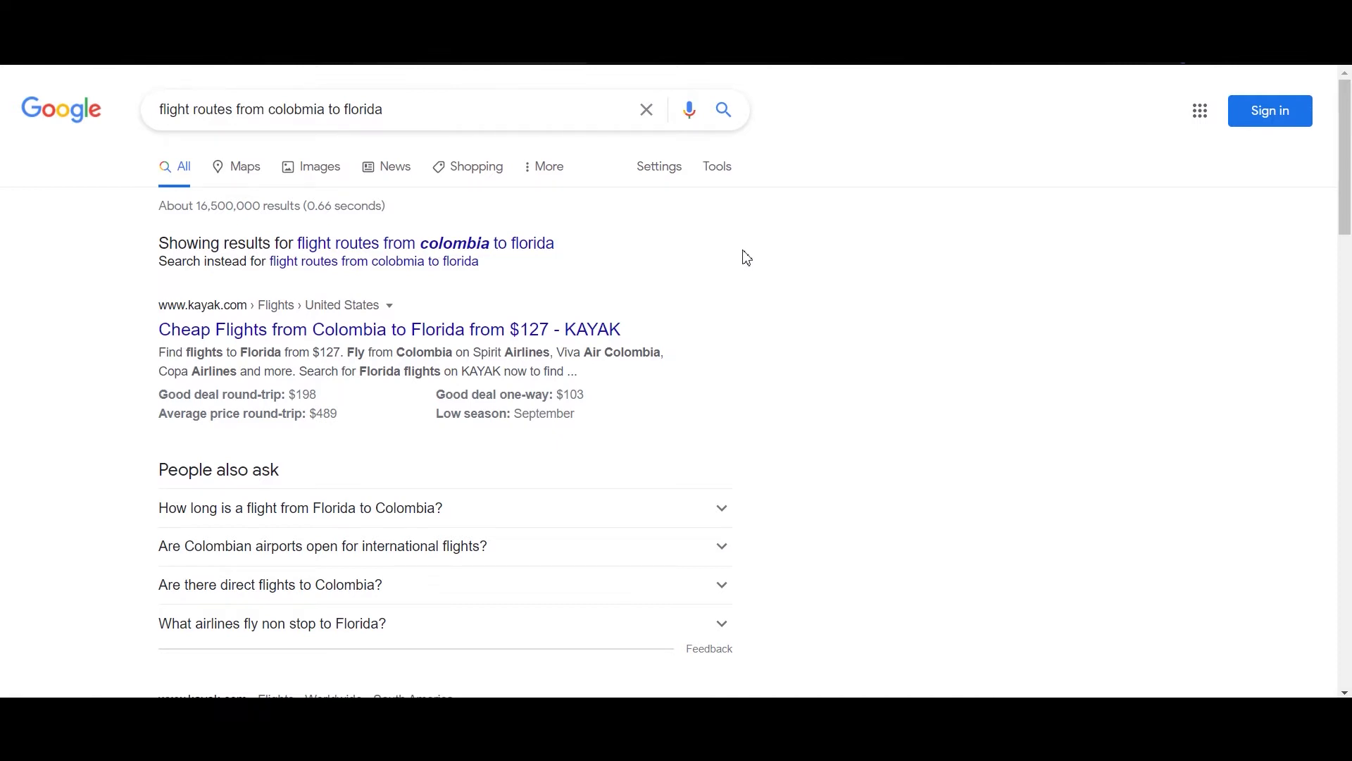
{"action": "left_click", "coordinate": [528, 248]}
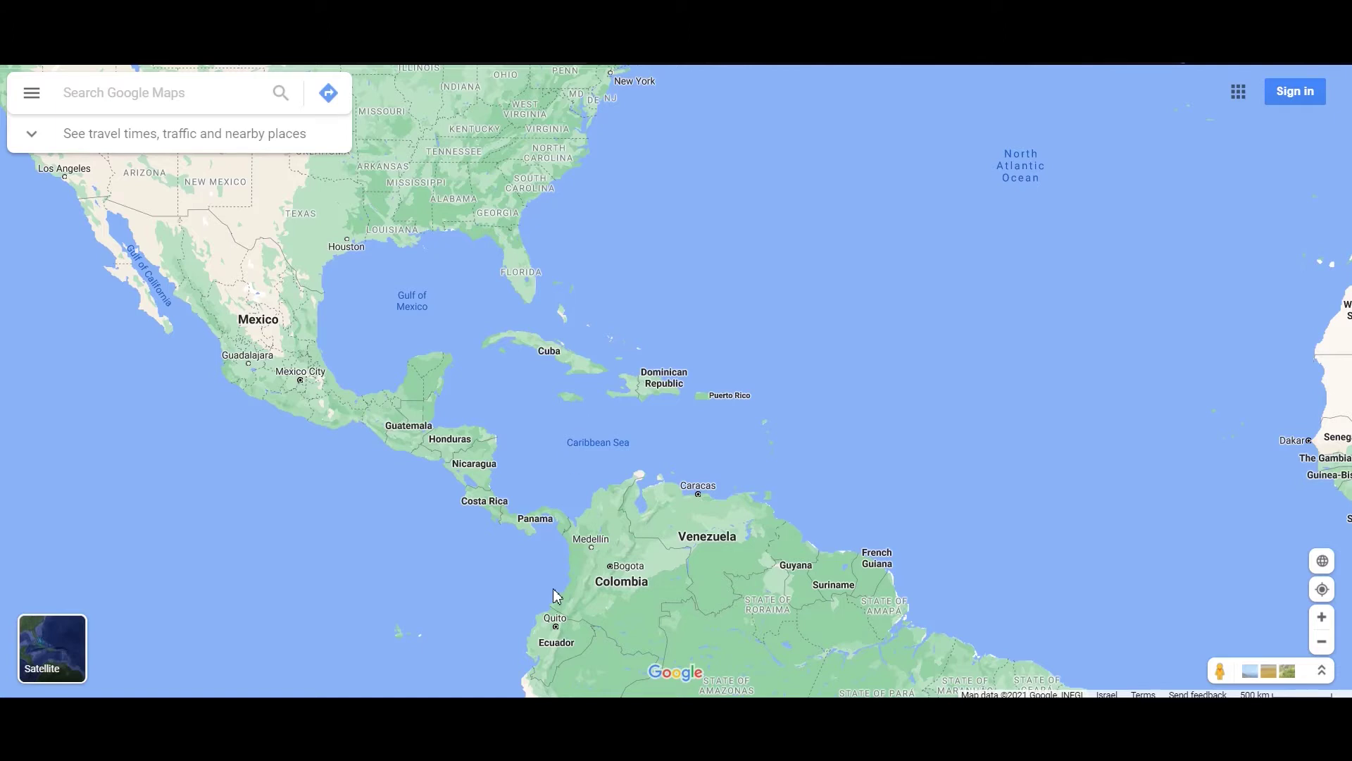
- Find Barranquilla on Colombia's northern coast in Google Maps and select it as the marked location
{"action": "scroll", "coordinate": [610, 512], "scroll_direction": "up", "scroll_amount": 3}
{"action": "scroll", "coordinate": [610, 512], "scroll_direction": "up", "scroll_amount": 2}
{"action": "left_click_drag", "start_coordinate": [660, 294], "coordinate": [660, 412]}
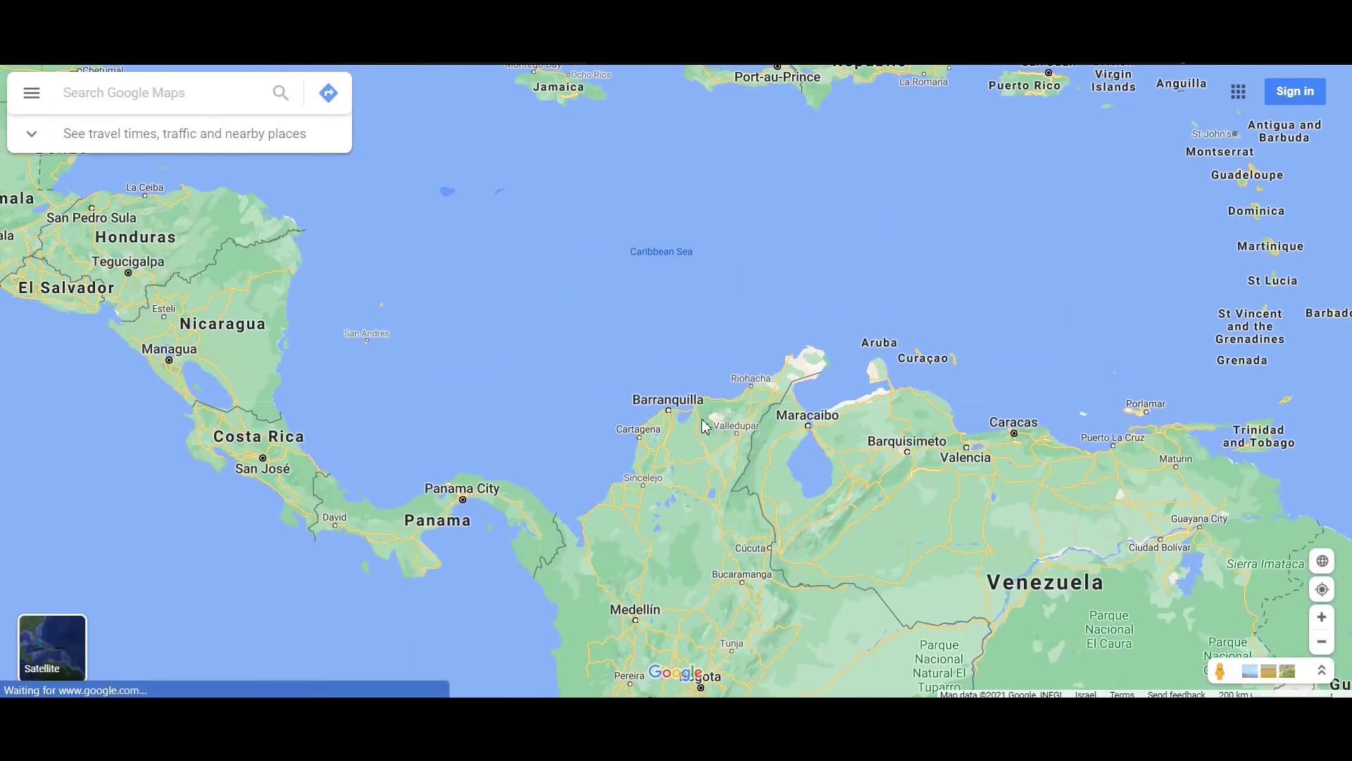
{"action": "left_click", "coordinate": [660, 410]}
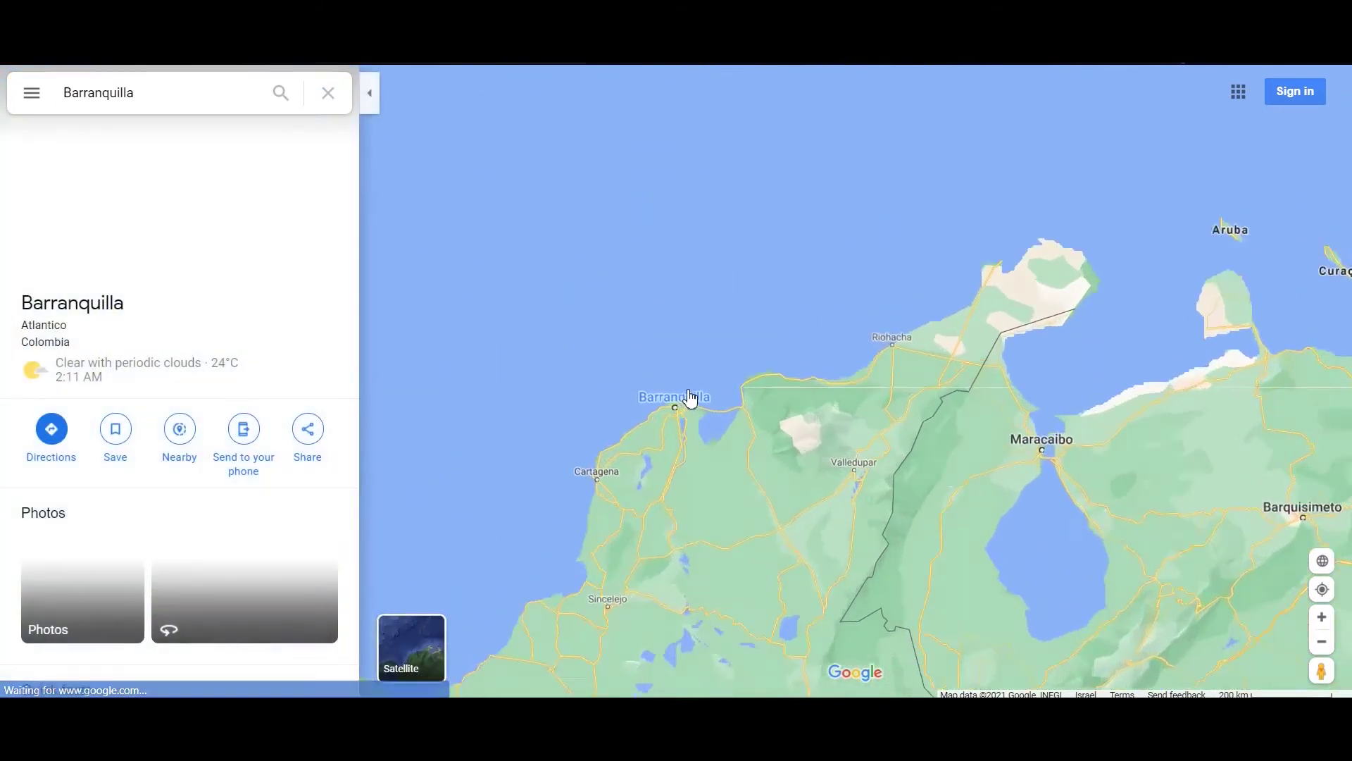
- Check the Colombia to Florida route images and switch the map to satellite imagery with Barranquilla and Florida in frame
{"action": "scroll", "coordinate": [885, 335], "scroll_direction": "down", "scroll_amount": 4}
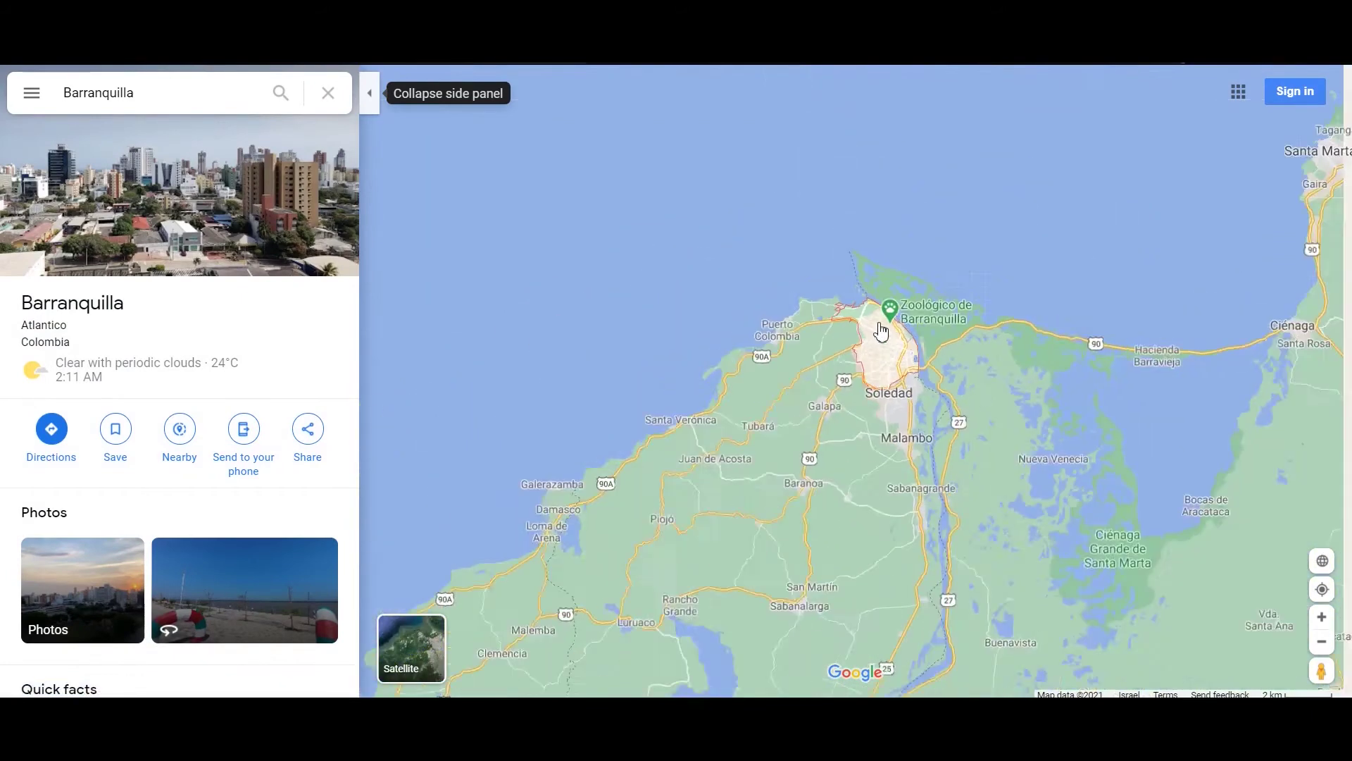
{"action": "scroll", "coordinate": [789, 478], "scroll_direction": "down", "scroll_amount": 3}
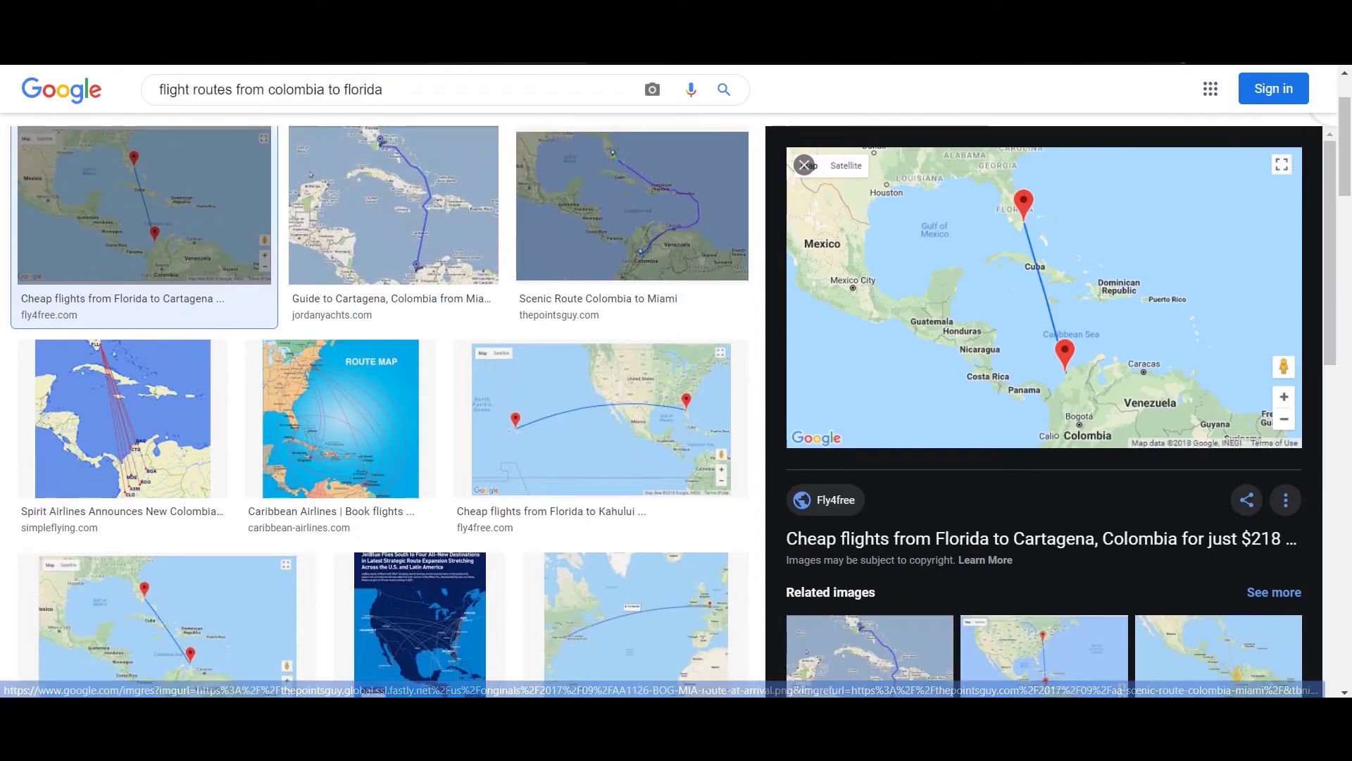
{"action": "scroll", "coordinate": [757, 372], "scroll_direction": "down", "scroll_amount": 3}
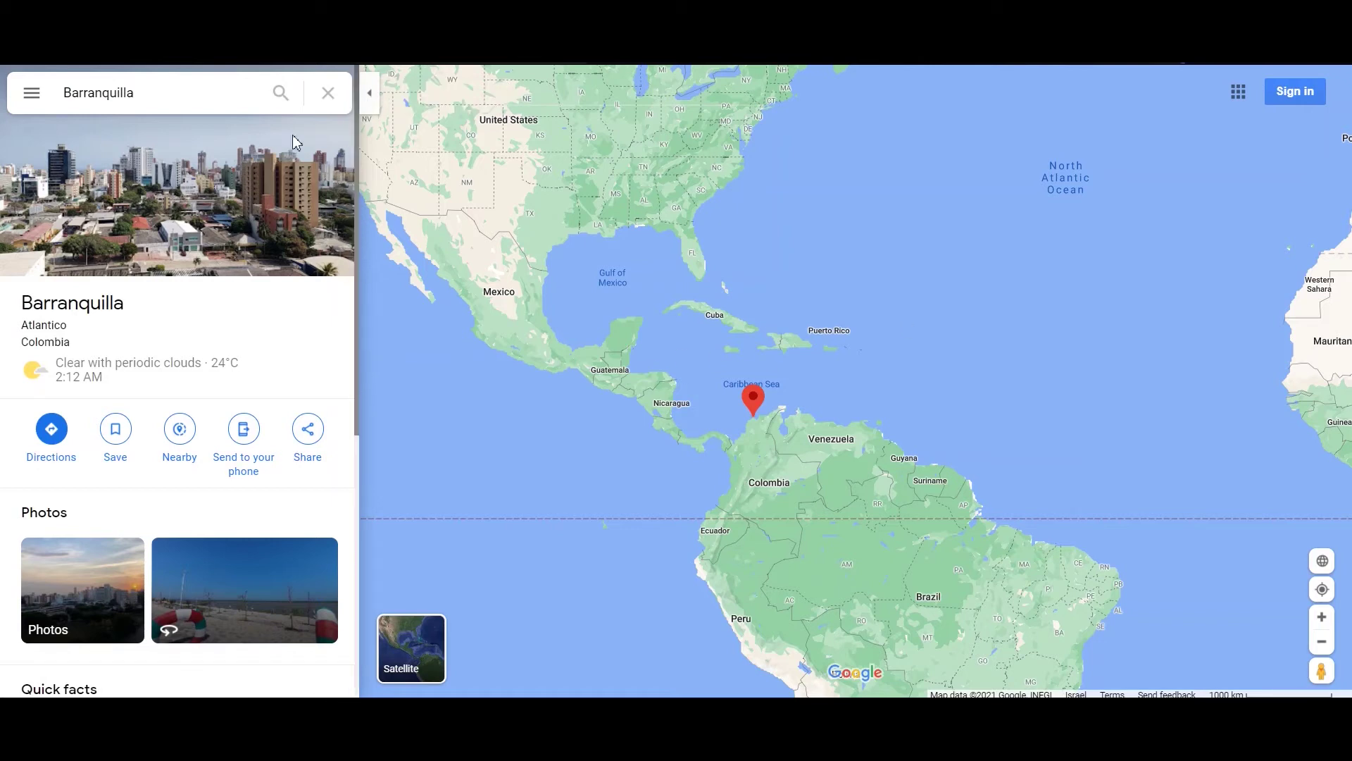
{"action": "left_click", "coordinate": [32, 93]}
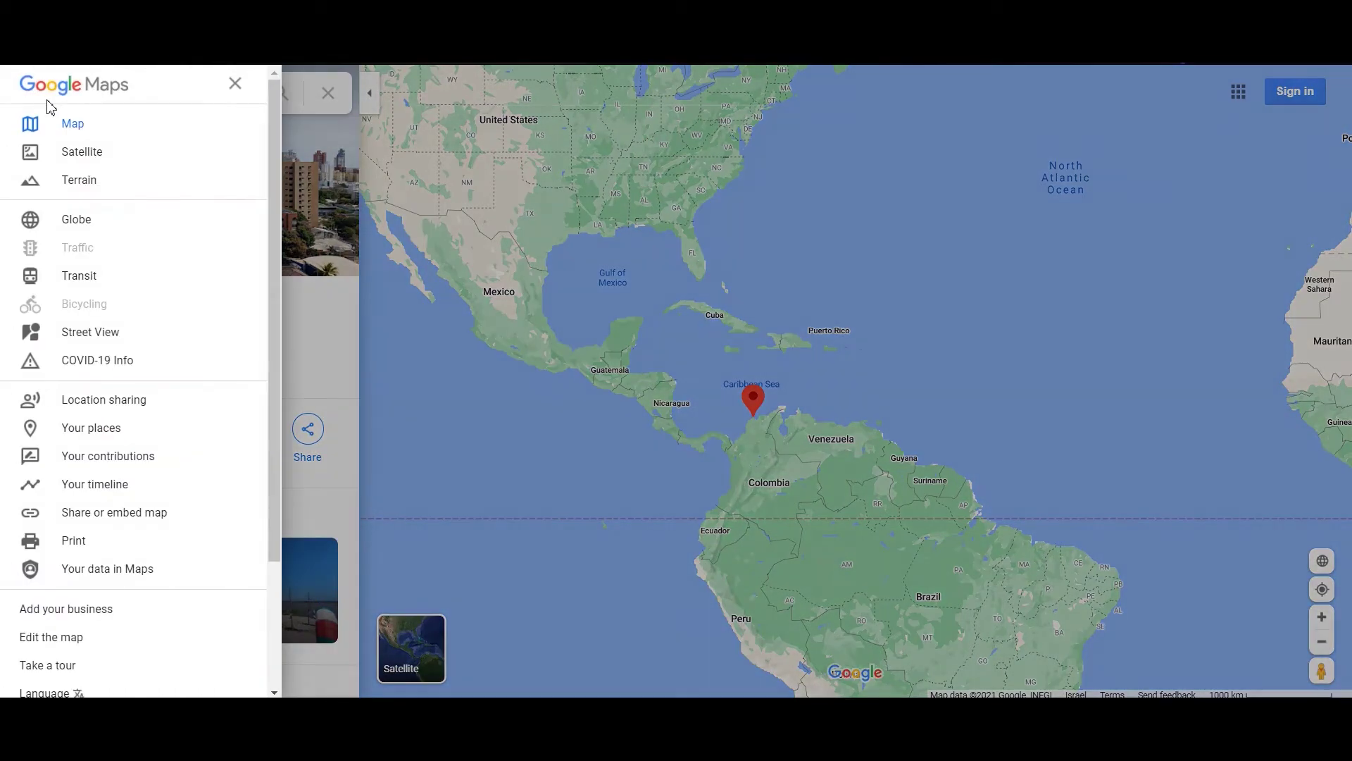
{"action": "left_click", "coordinate": [82, 152]}
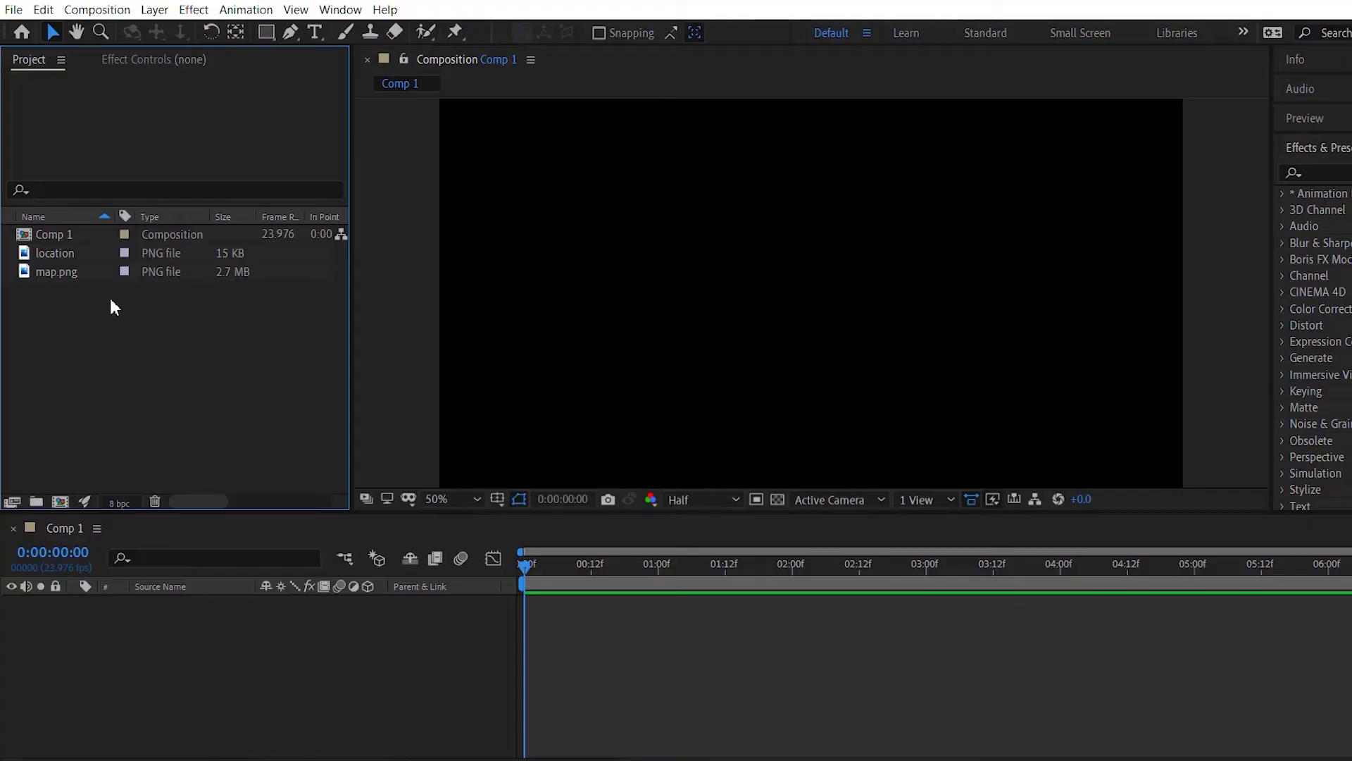
- In After Effects, add map.png to the Comp 1 timeline and scale the layer to 140%
{"action": "left_click_drag", "start_coordinate": [57, 272], "coordinate": [197, 630]}
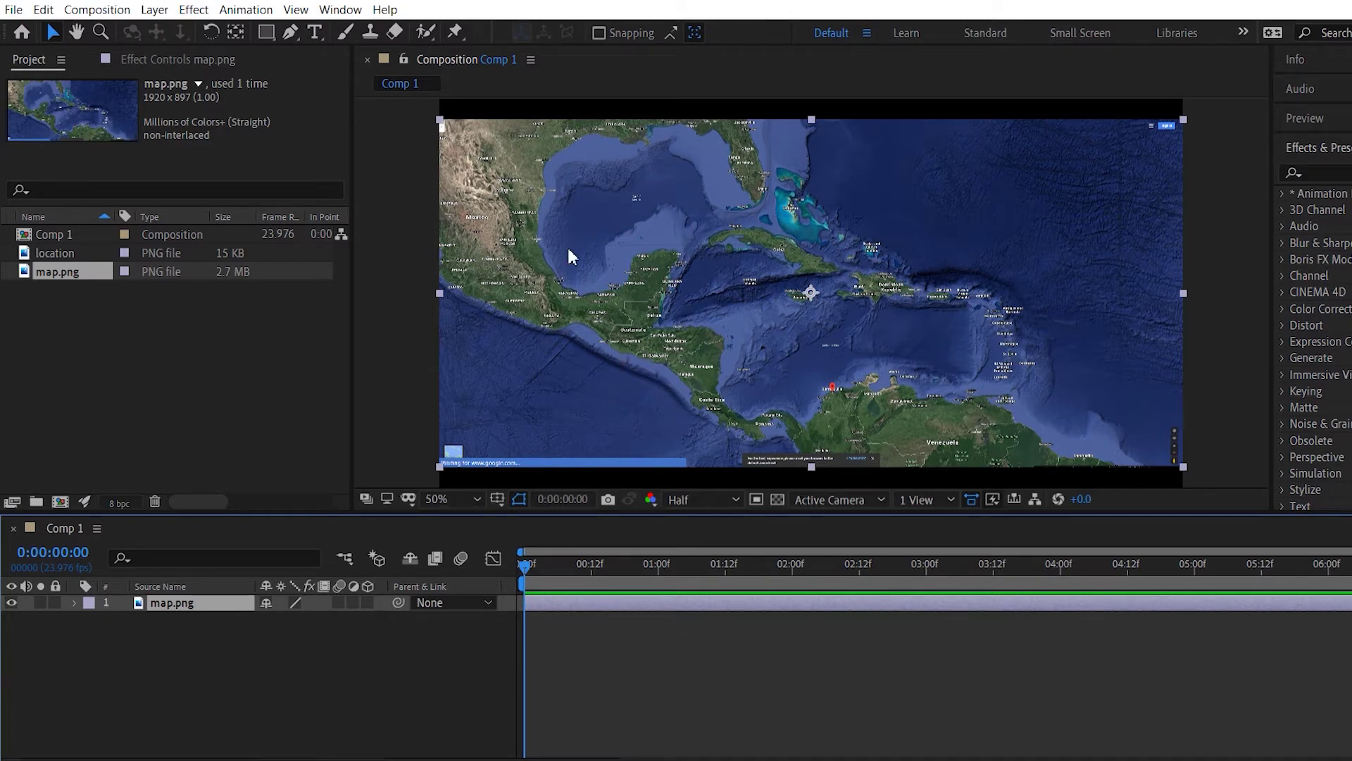
{"action": "key", "text": "s"}
{"action": "left_click_drag", "start_coordinate": [297, 620], "coordinate": [591, 662]}
{"action": "left_click", "coordinate": [590, 655]}
- Set the composition preview resolution to Full and scale the map layer to 163%
{"action": "left_click", "coordinate": [677, 500]}
{"action": "left_click", "coordinate": [677, 546]}
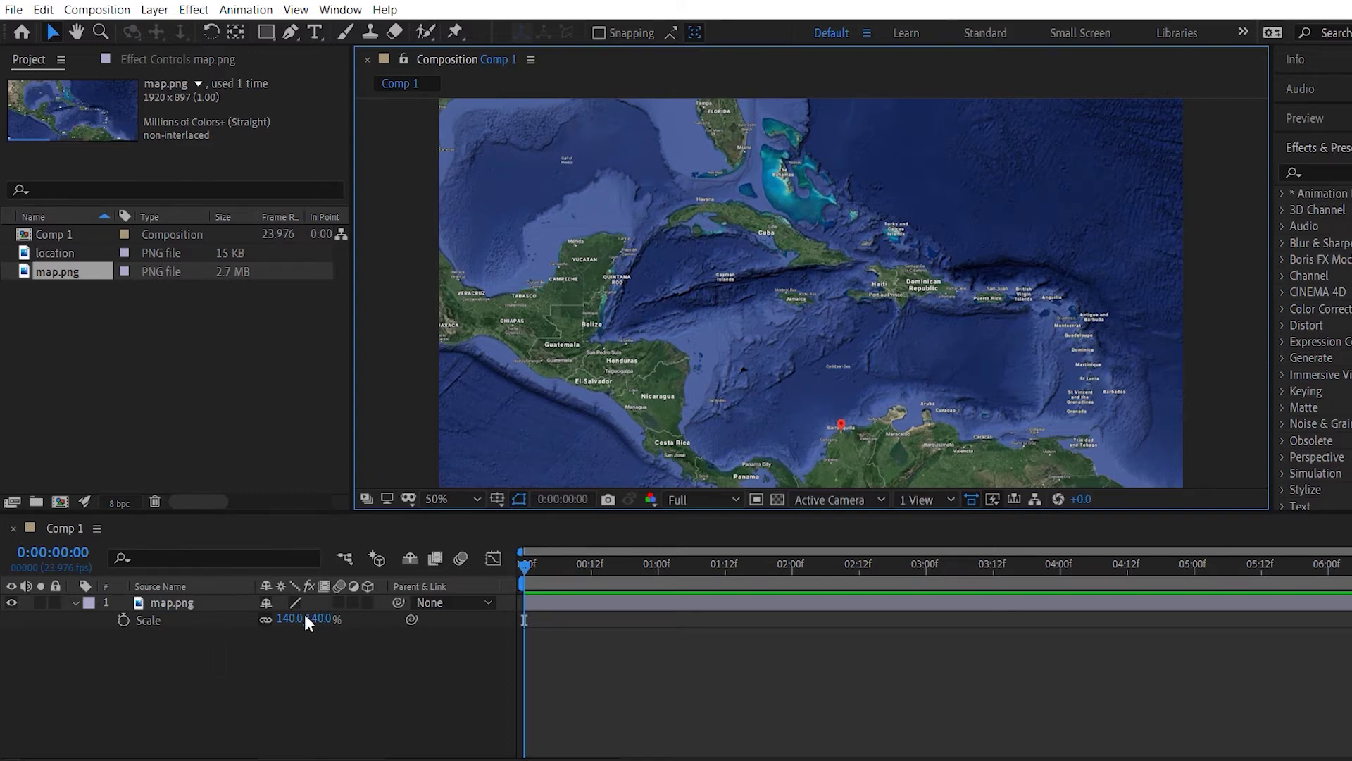
{"action": "left_click_drag", "start_coordinate": [291, 618], "coordinate": [316, 618]}
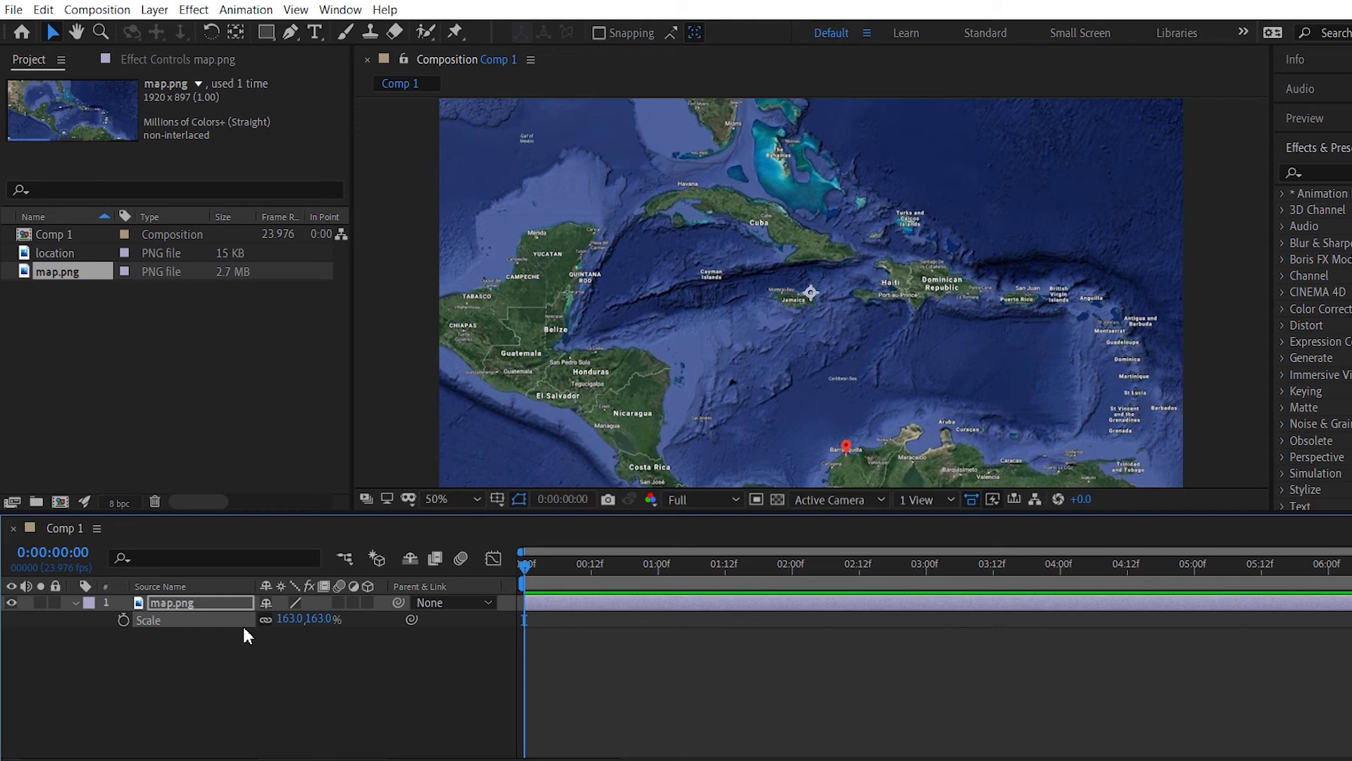
- Reposition the map layer to 876, 534 and collapse its properties
{"action": "key", "text": "p"}
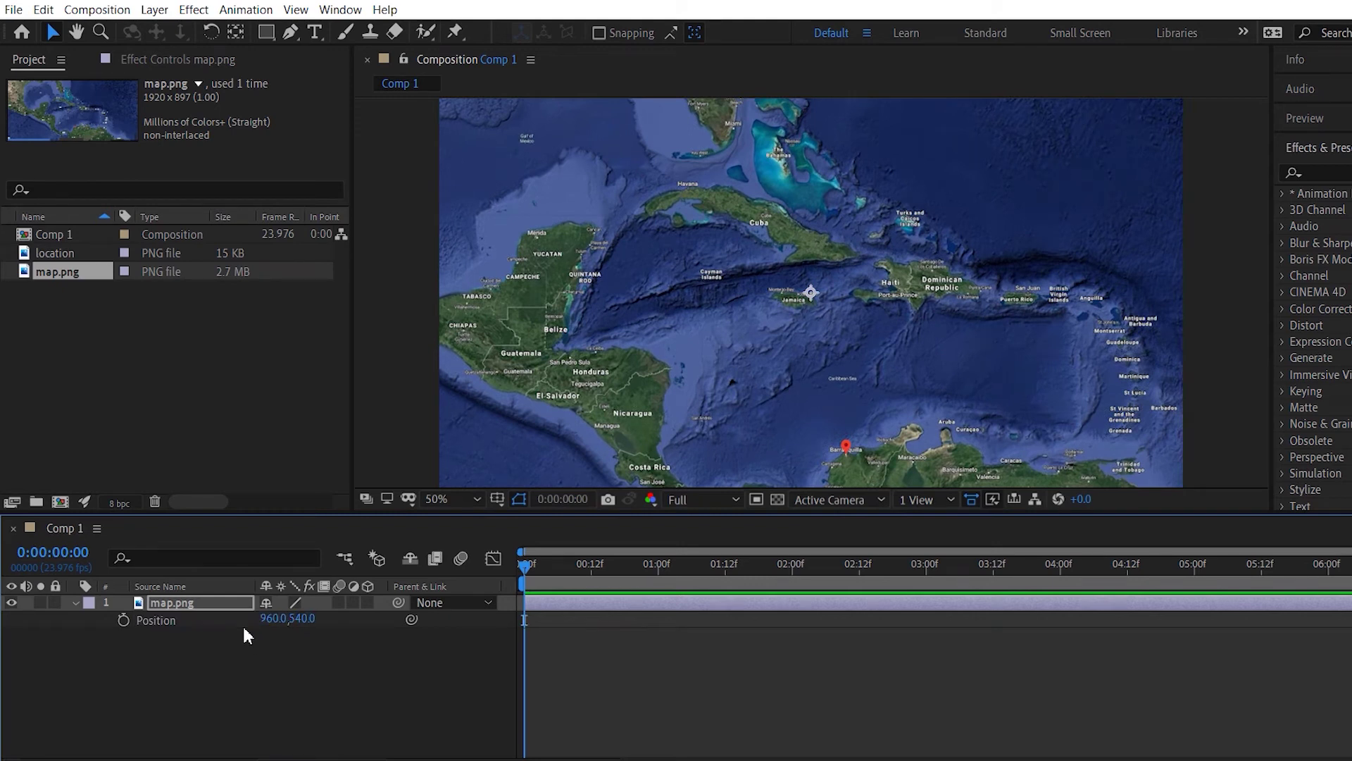
{"action": "mouse_move", "coordinate": [270, 620]}
{"action": "left_mouse_down"}
{"action": "mouse_move", "coordinate": [262, 610]}
{"action": "mouse_move", "coordinate": [281, 627]}
{"action": "left_mouse_up"}
{"action": "left_click", "coordinate": [809, 694]}
{"action": "left_click", "coordinate": [751, 604]}
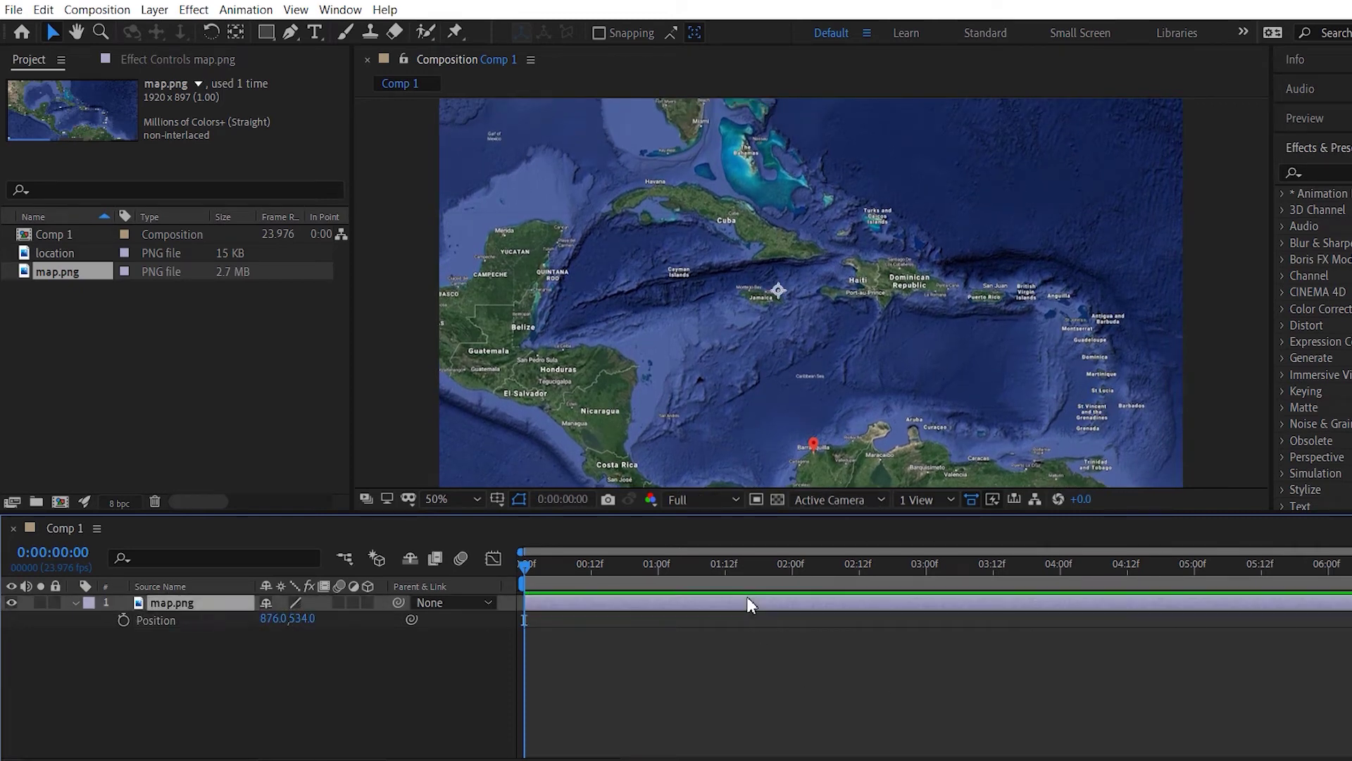
{"action": "left_click", "coordinate": [72, 599]}
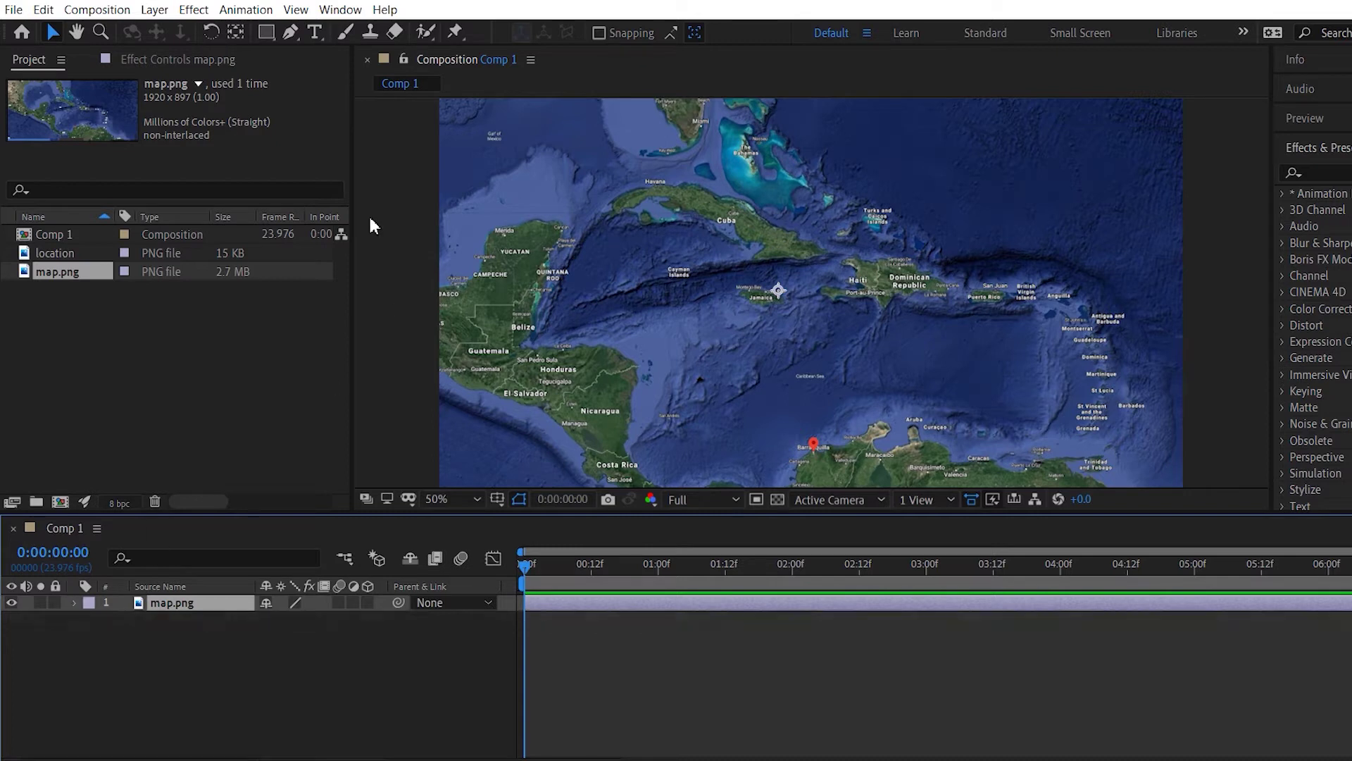
- Create a dark gray 1920 x 1080 px solid layer above the map and hide it
{"action": "left_click", "coordinate": [144, 10]}
{"action": "mouse_move", "coordinate": [187, 32]}
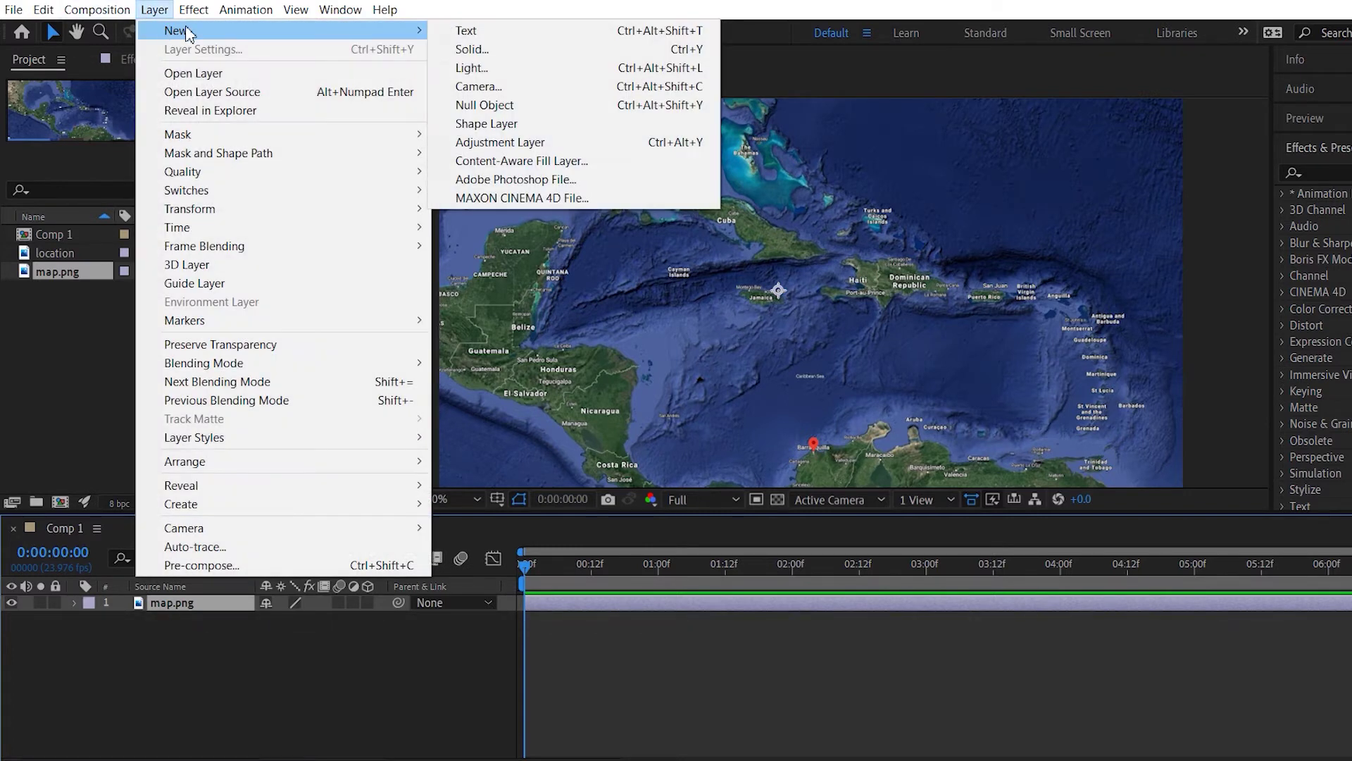
{"action": "left_click", "coordinate": [510, 56]}
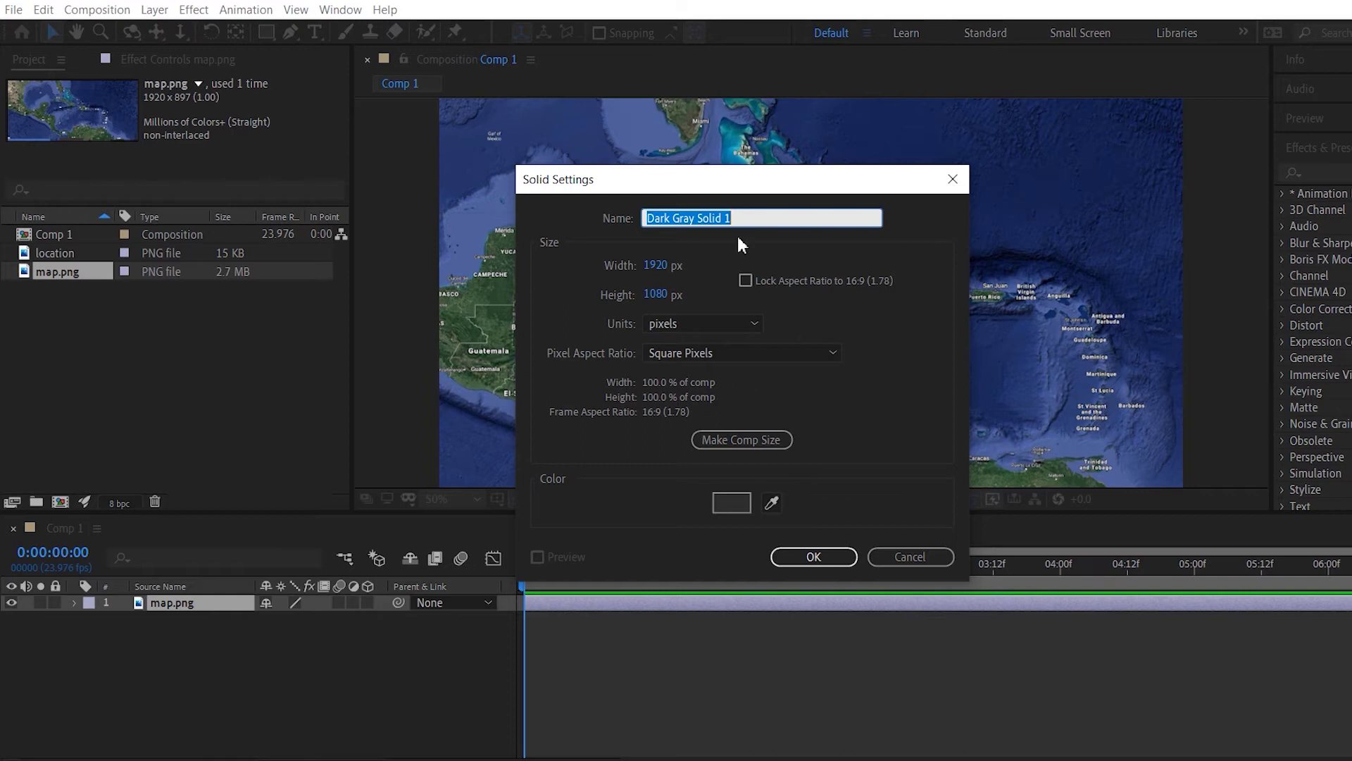
{"action": "left_click", "coordinate": [816, 560]}
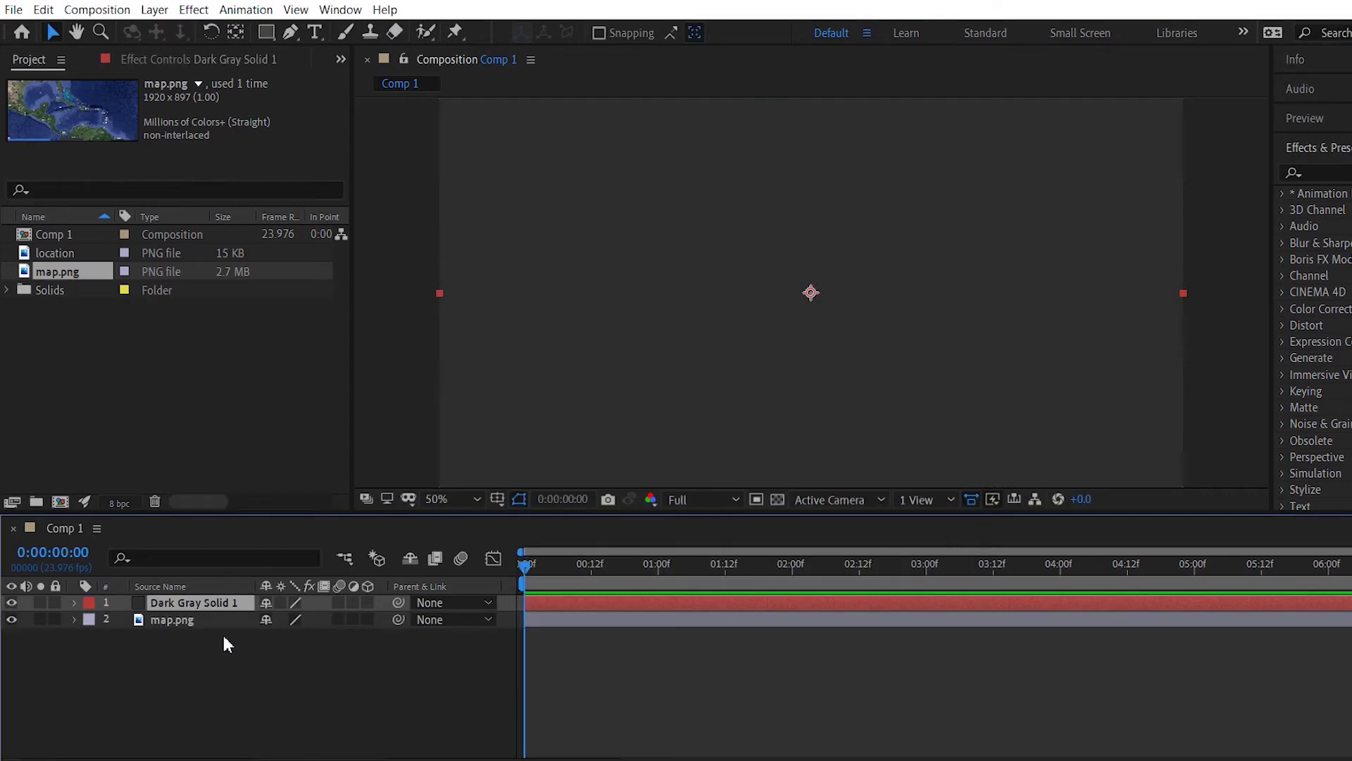
{"action": "left_click", "coordinate": [11, 602]}
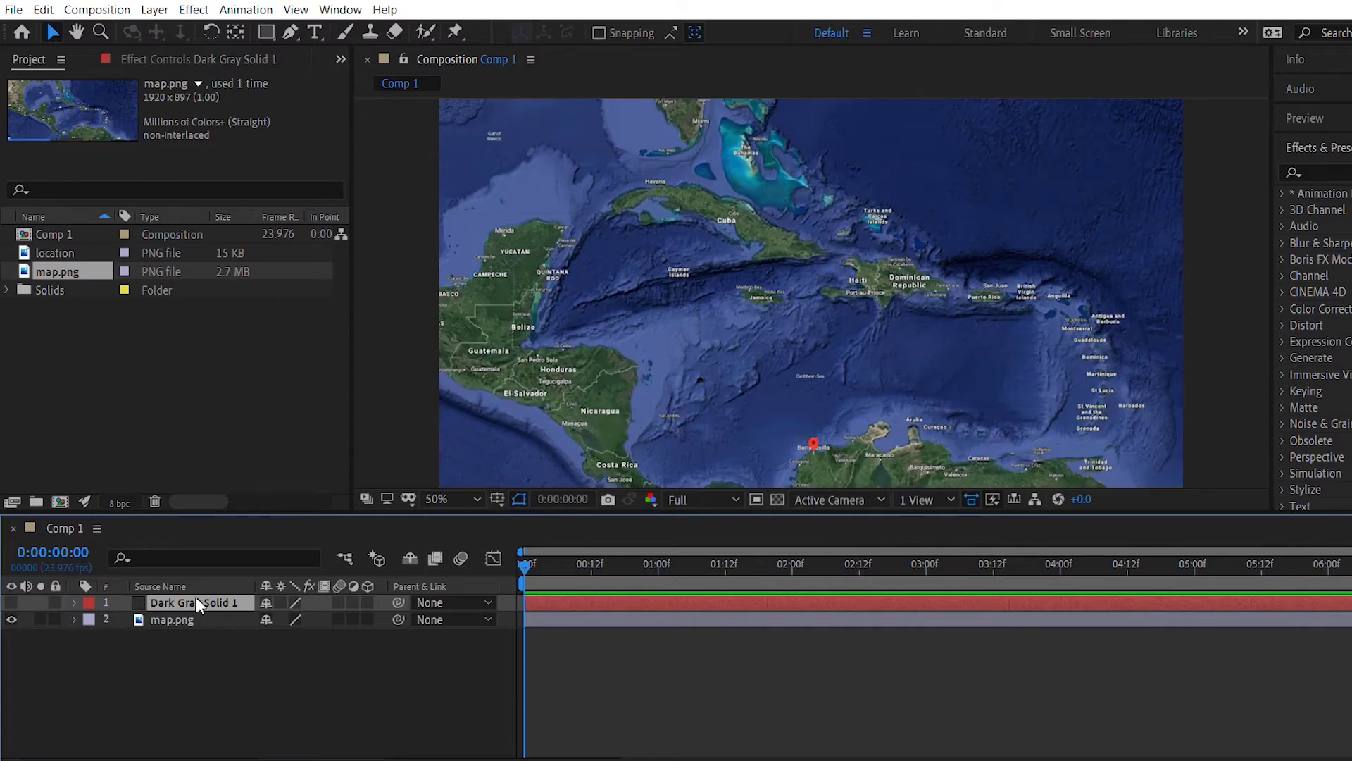
- Draw a curved open mask path on the solid with the Pen tool, from Barranquilla past the Bahamas to Miami
{"action": "left_click", "coordinate": [290, 32]}
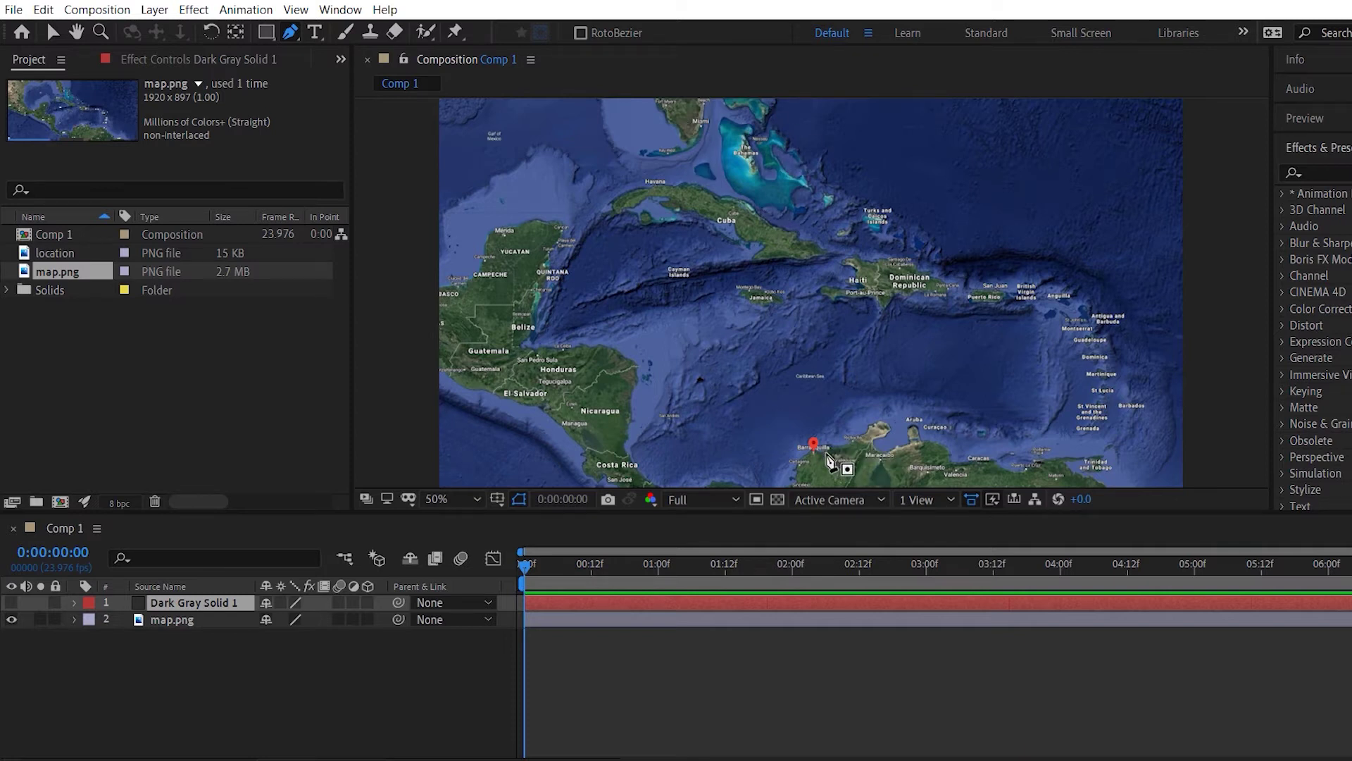
{"action": "left_click", "coordinate": [815, 461]}
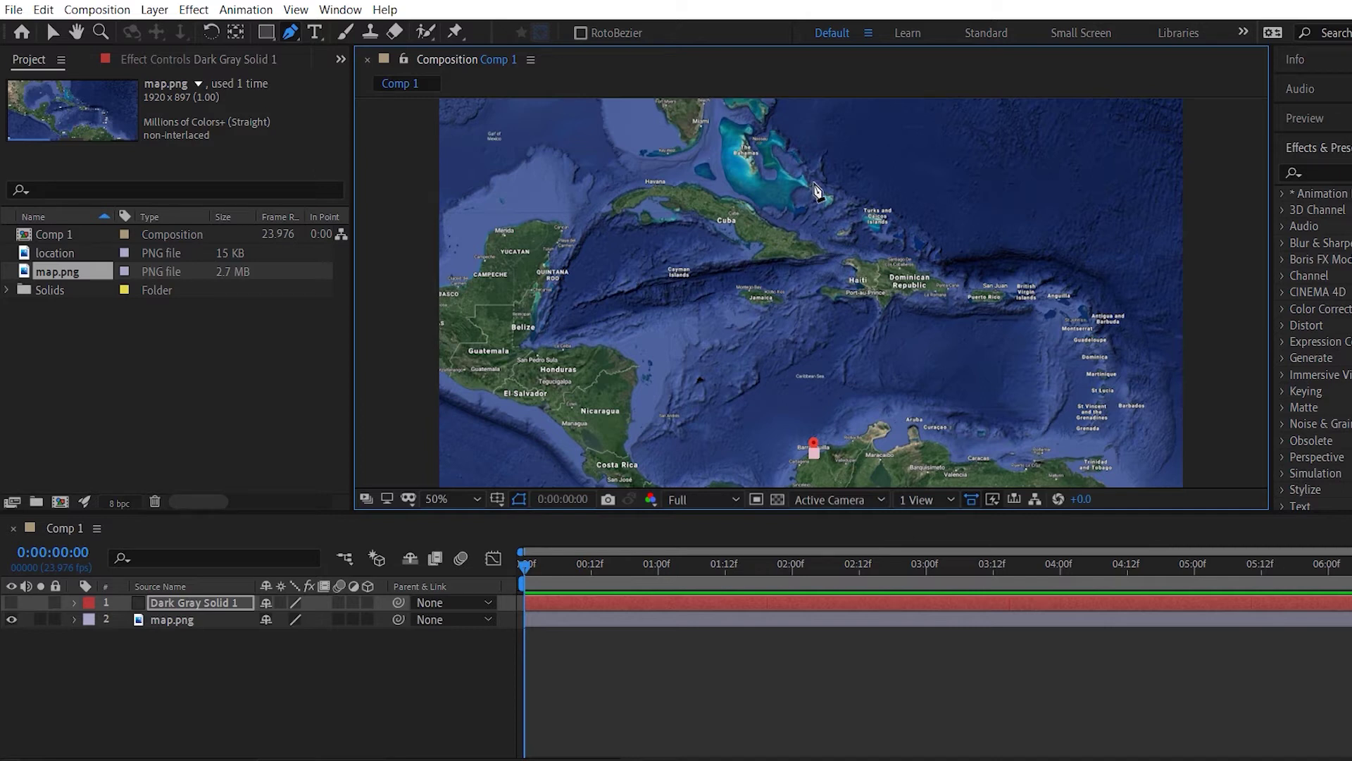
{"action": "left_click_drag", "start_coordinate": [810, 176], "coordinate": [772, 144]}
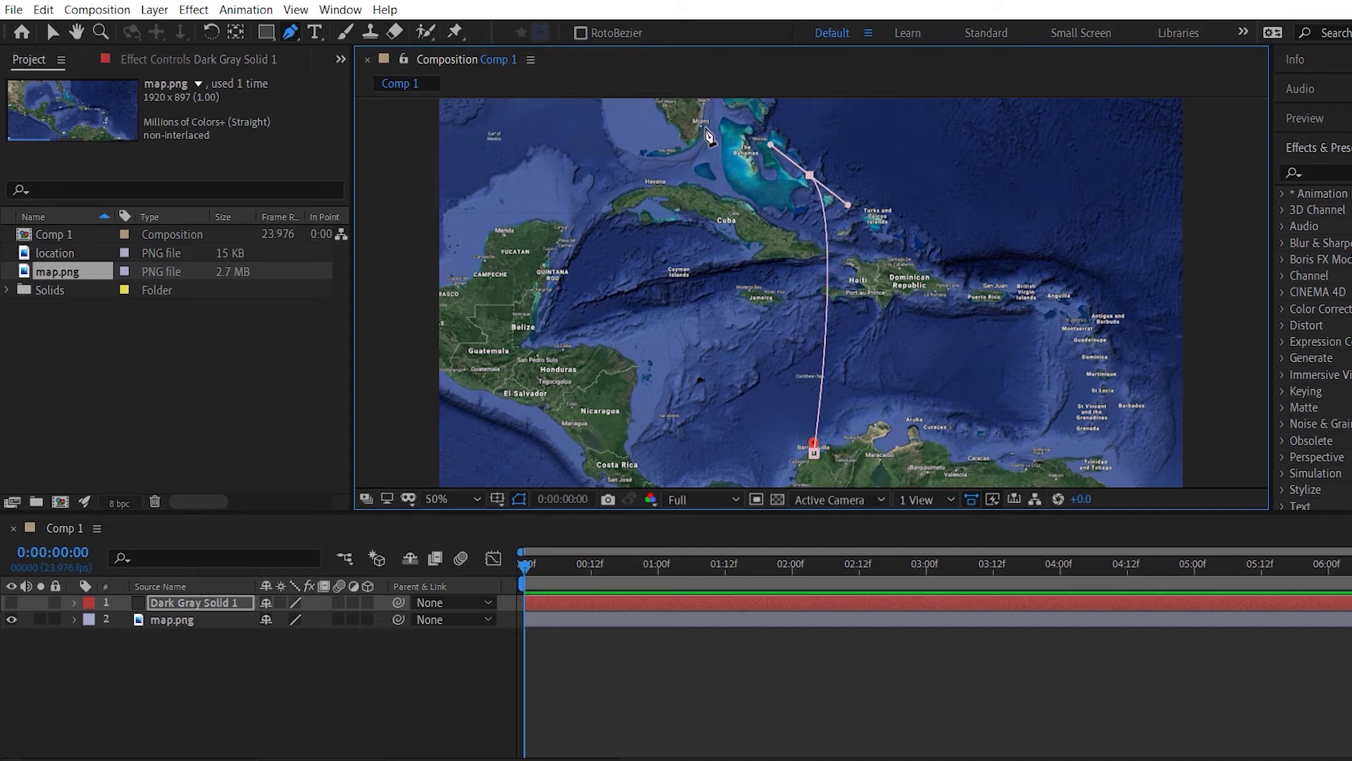
{"action": "left_click_drag", "start_coordinate": [702, 129], "coordinate": [703, 107]}
- Find the Stroke effect and apply it to the dark gray solid layer
{"action": "left_click", "coordinate": [195, 602]}
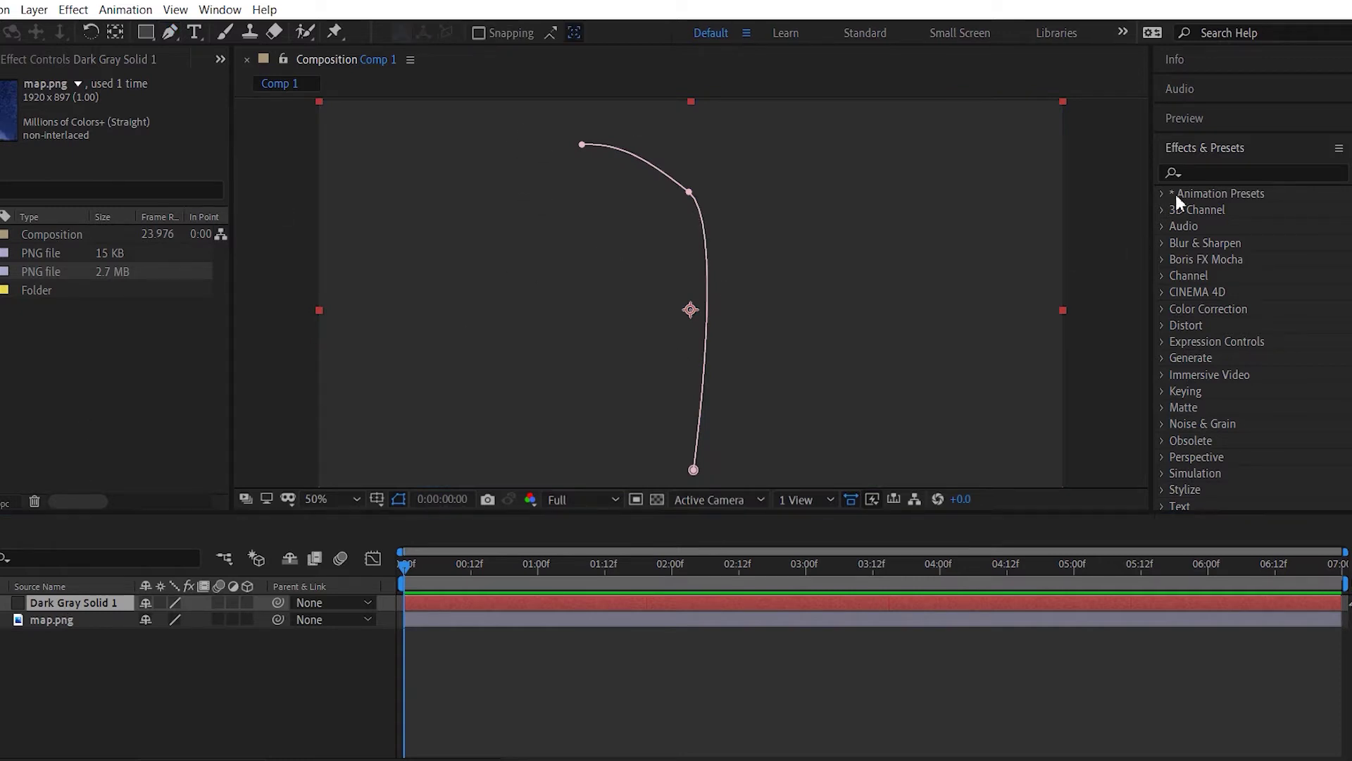
{"action": "left_click", "coordinate": [1216, 175]}
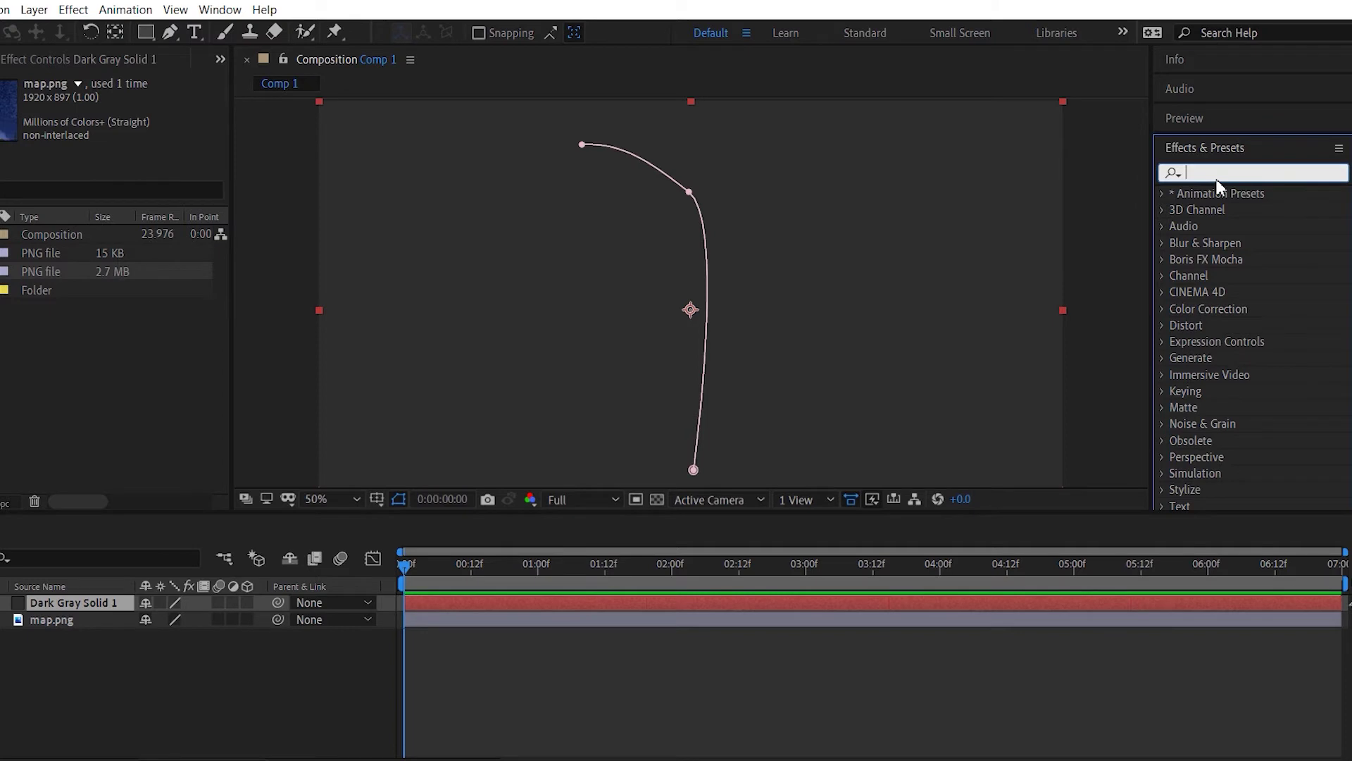
{"action": "type", "text": "stroke"}
{"action": "scroll", "coordinate": [1268, 282], "scroll_direction": "down", "scroll_amount": 2}
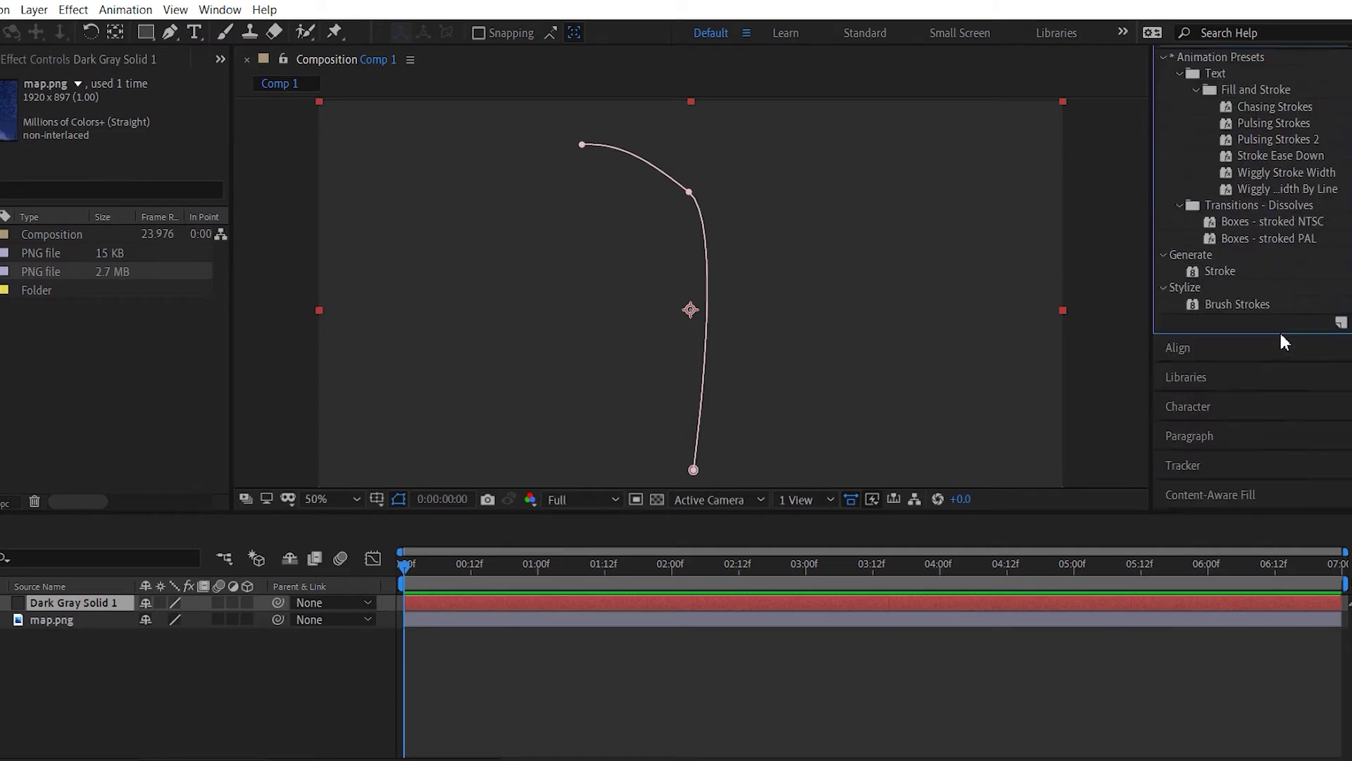
{"action": "mouse_move", "coordinate": [1230, 273]}
{"action": "left_mouse_down"}
{"action": "mouse_move", "coordinate": [512, 422]}
{"action": "mouse_move", "coordinate": [113, 606]}
{"action": "left_mouse_up"}
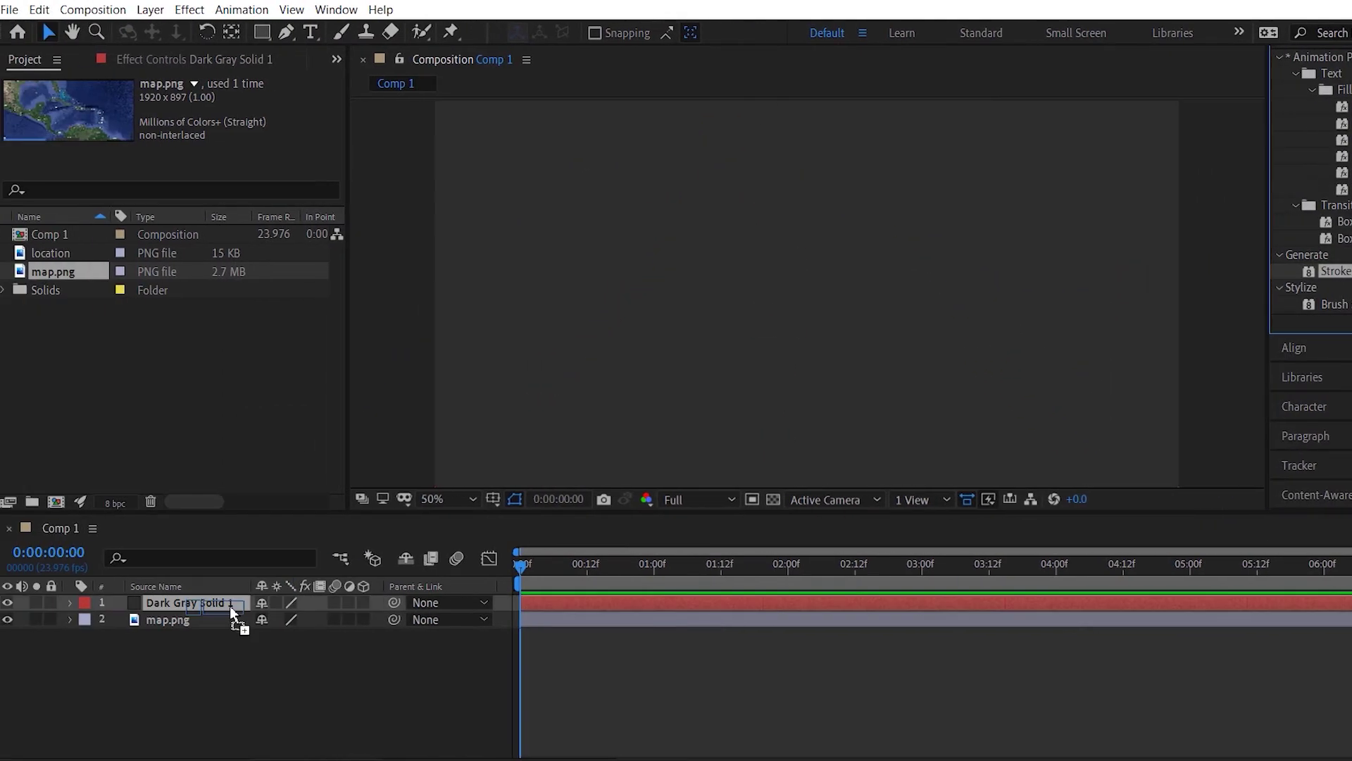
{"action": "left_click_drag", "start_coordinate": [229, 606], "coordinate": [228, 598]}
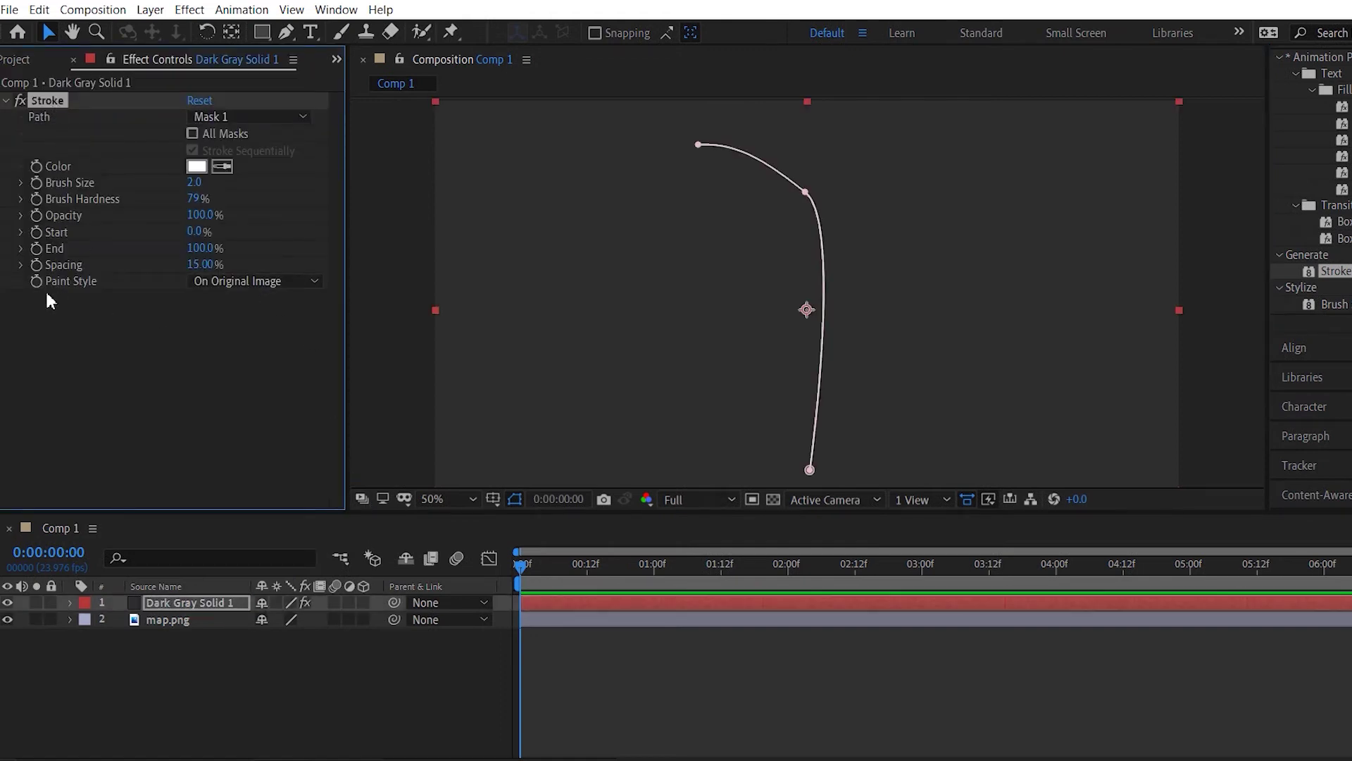
- Set the Stroke effect's paint style to On Transparent, its brush size to 10.6 and its color to orange
{"action": "left_click", "coordinate": [265, 279]}
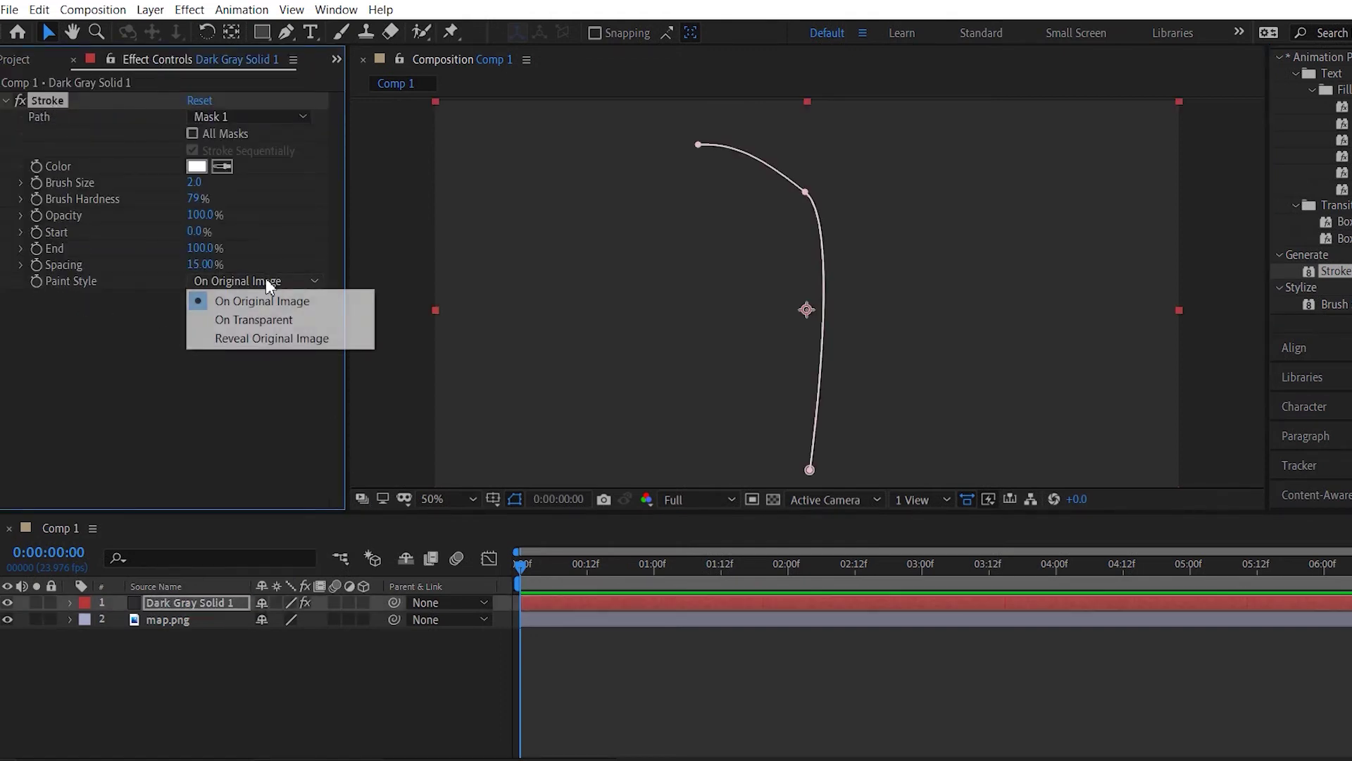
{"action": "left_click", "coordinate": [258, 318]}
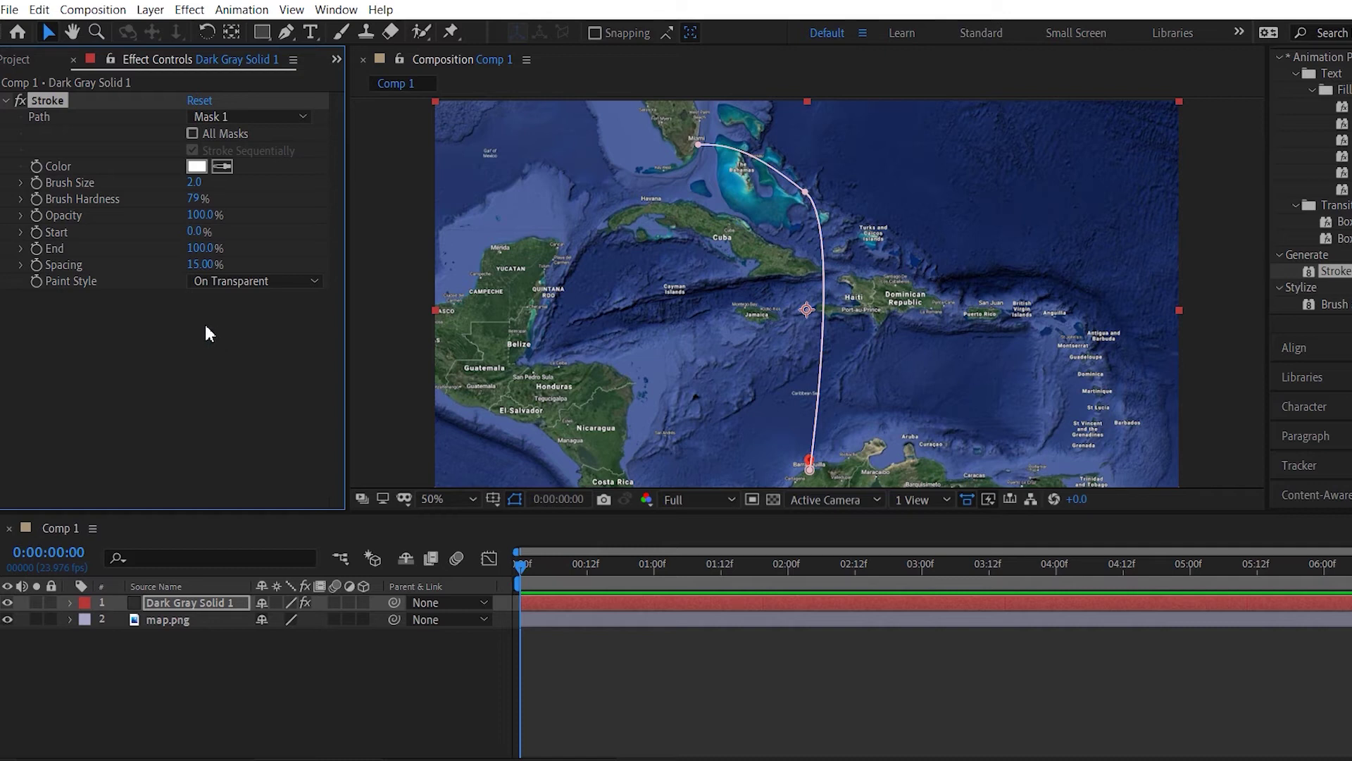
{"action": "left_click_drag", "start_coordinate": [198, 188], "coordinate": [259, 189]}
{"action": "left_click", "coordinate": [201, 166]}
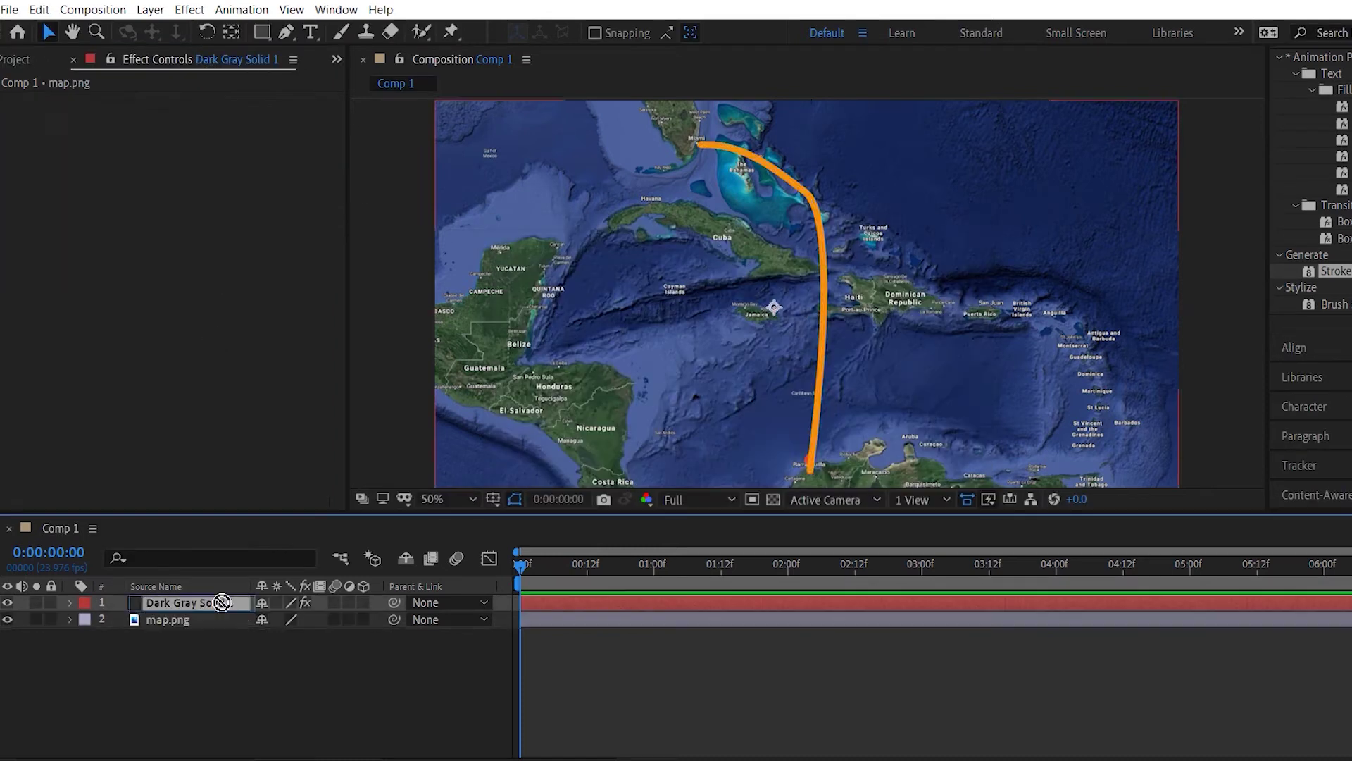
{"action": "left_click", "coordinate": [221, 602]}
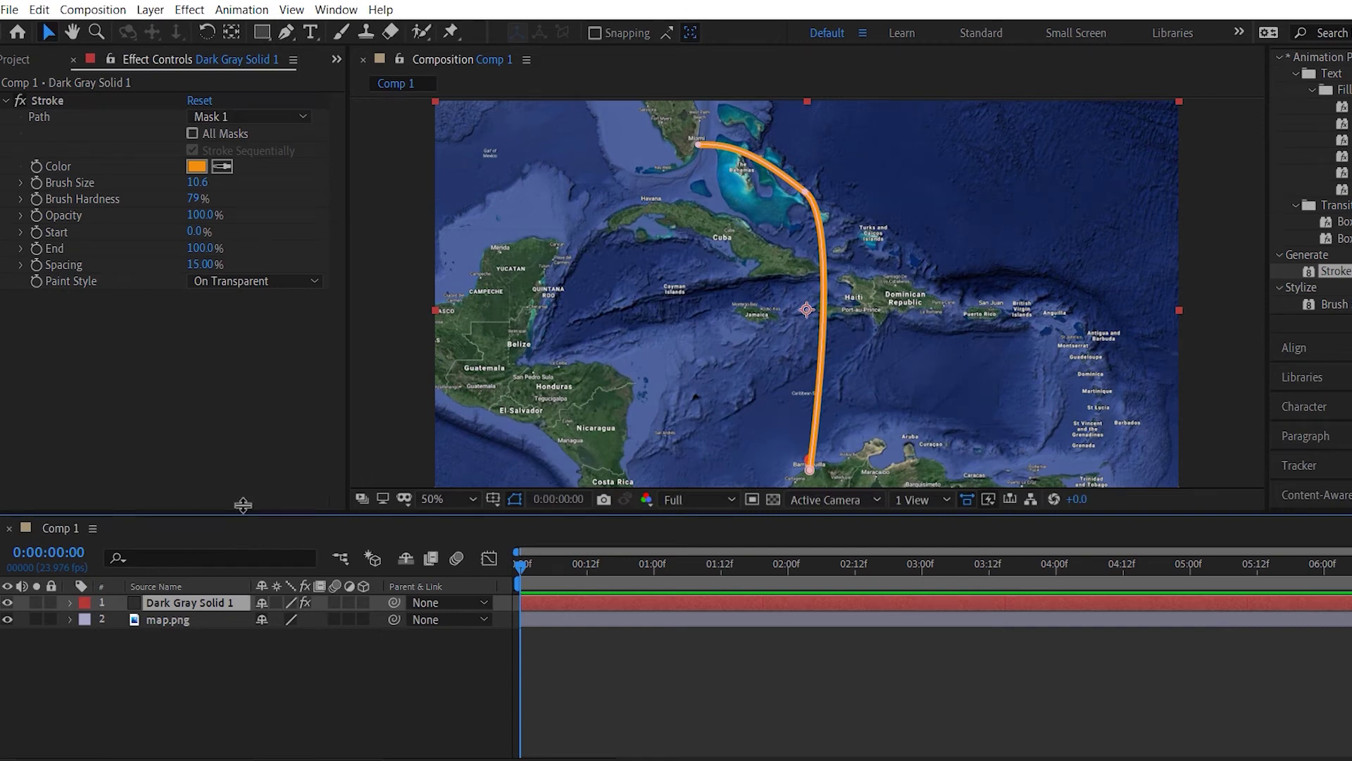
- Set the Stroke effect's brush hardness to 100%, spacing to 100% and brush size to 9.3 for a dotted line
{"action": "left_click", "coordinate": [192, 205]}
{"action": "left_click_drag", "start_coordinate": [493, 193], "coordinate": [451, 193]}
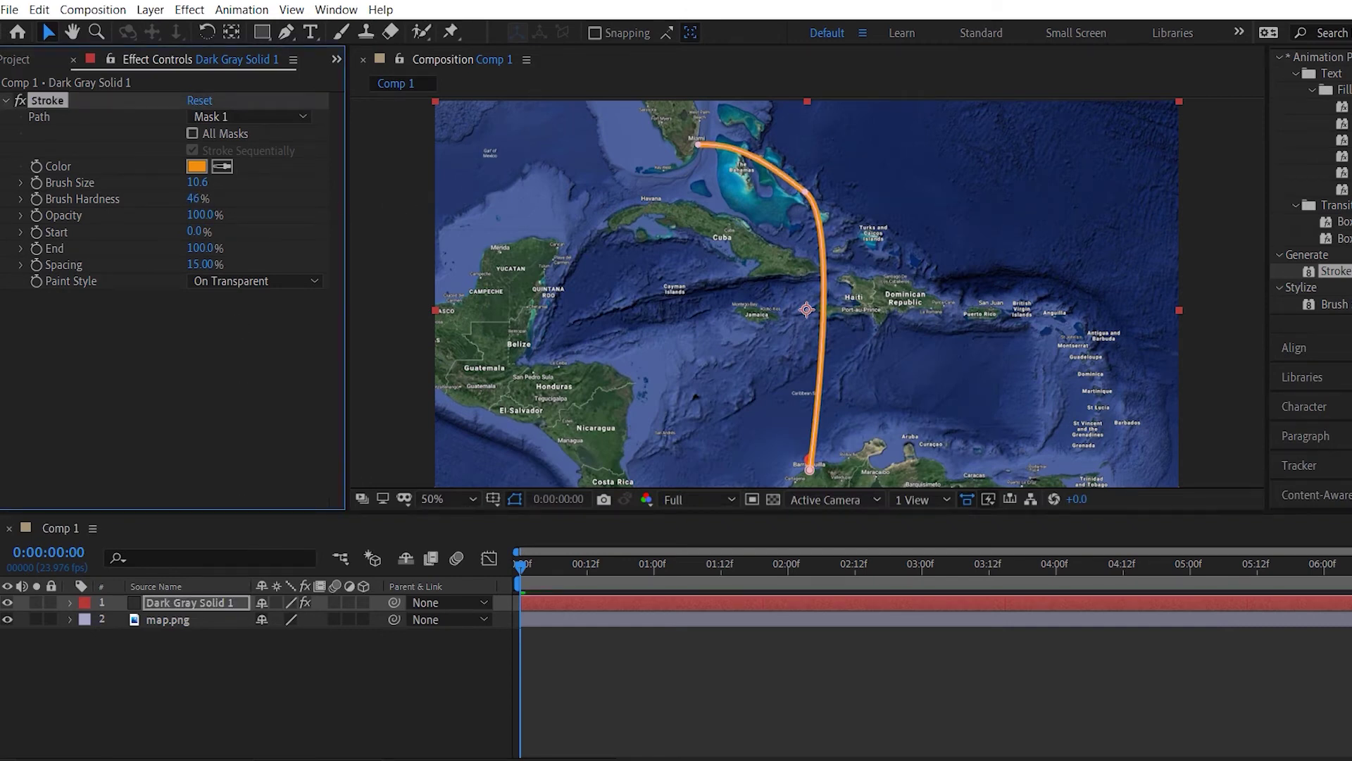
{"action": "left_click_drag", "start_coordinate": [170, 222], "coordinate": [233, 224]}
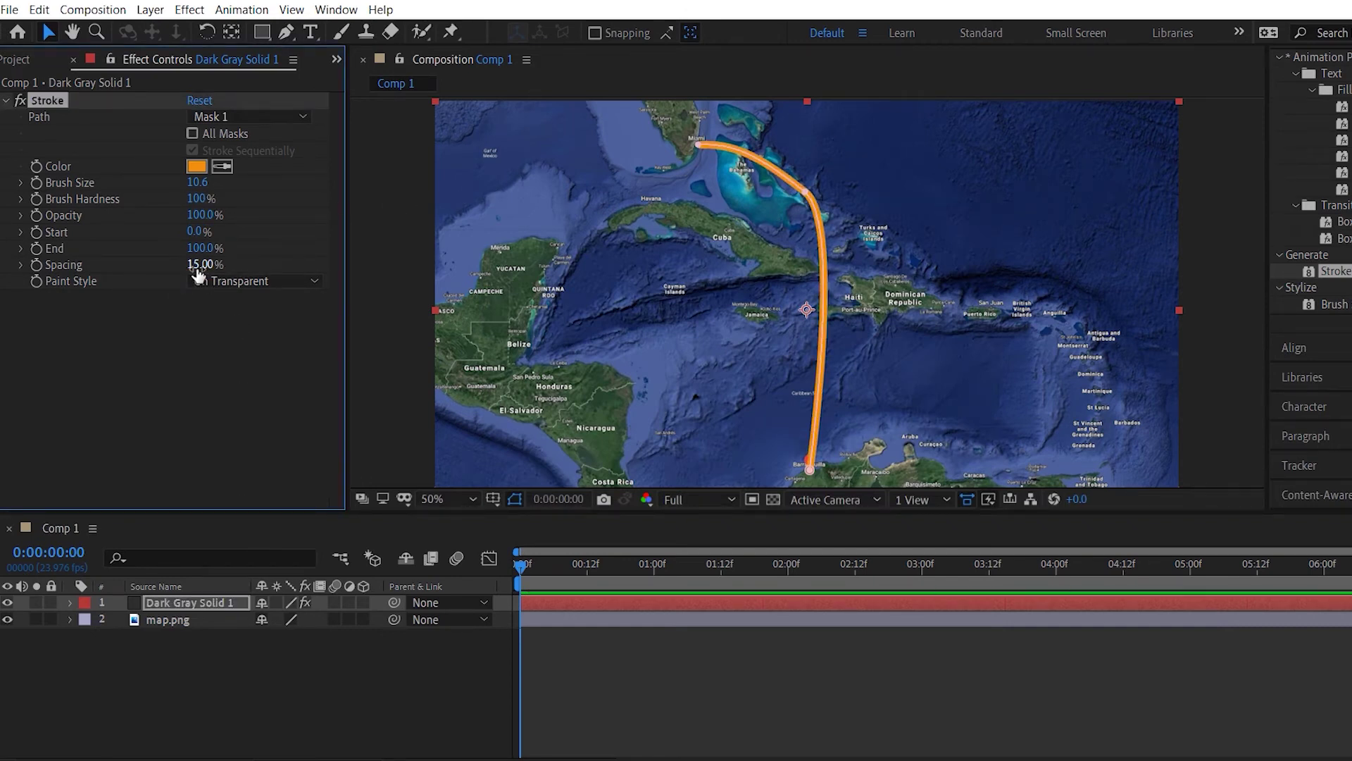
{"action": "left_click_drag", "start_coordinate": [199, 274], "coordinate": [259, 274]}
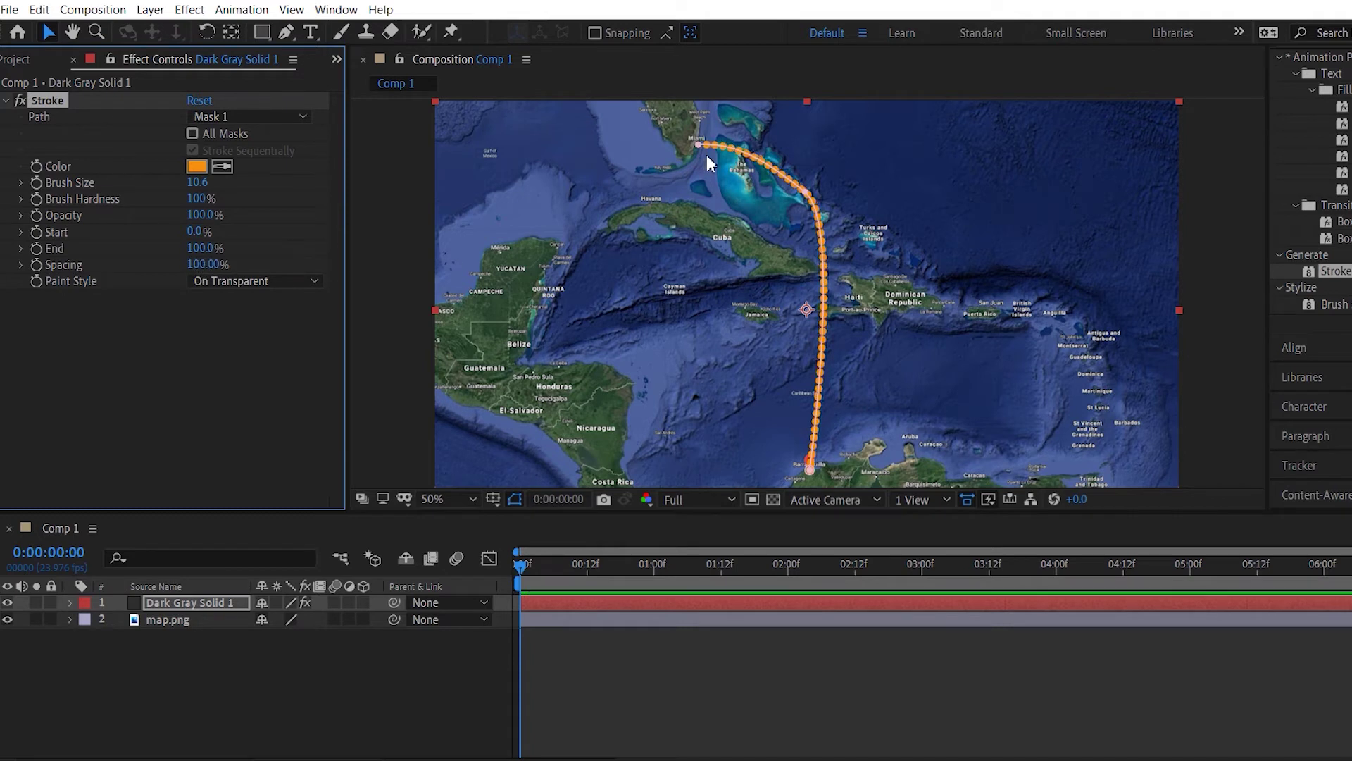
{"action": "left_click_drag", "start_coordinate": [211, 265], "coordinate": [55, 292]}
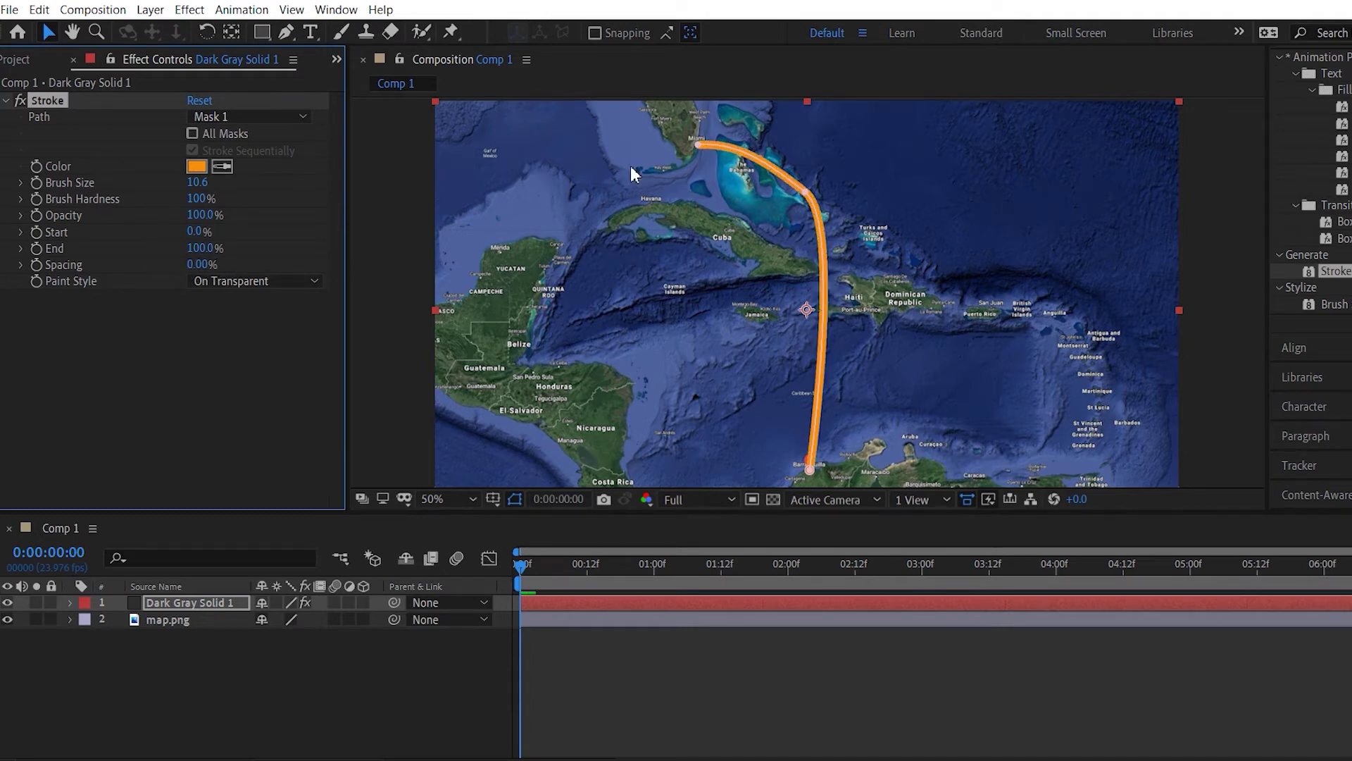
{"action": "left_click_drag", "start_coordinate": [193, 269], "coordinate": [317, 266]}
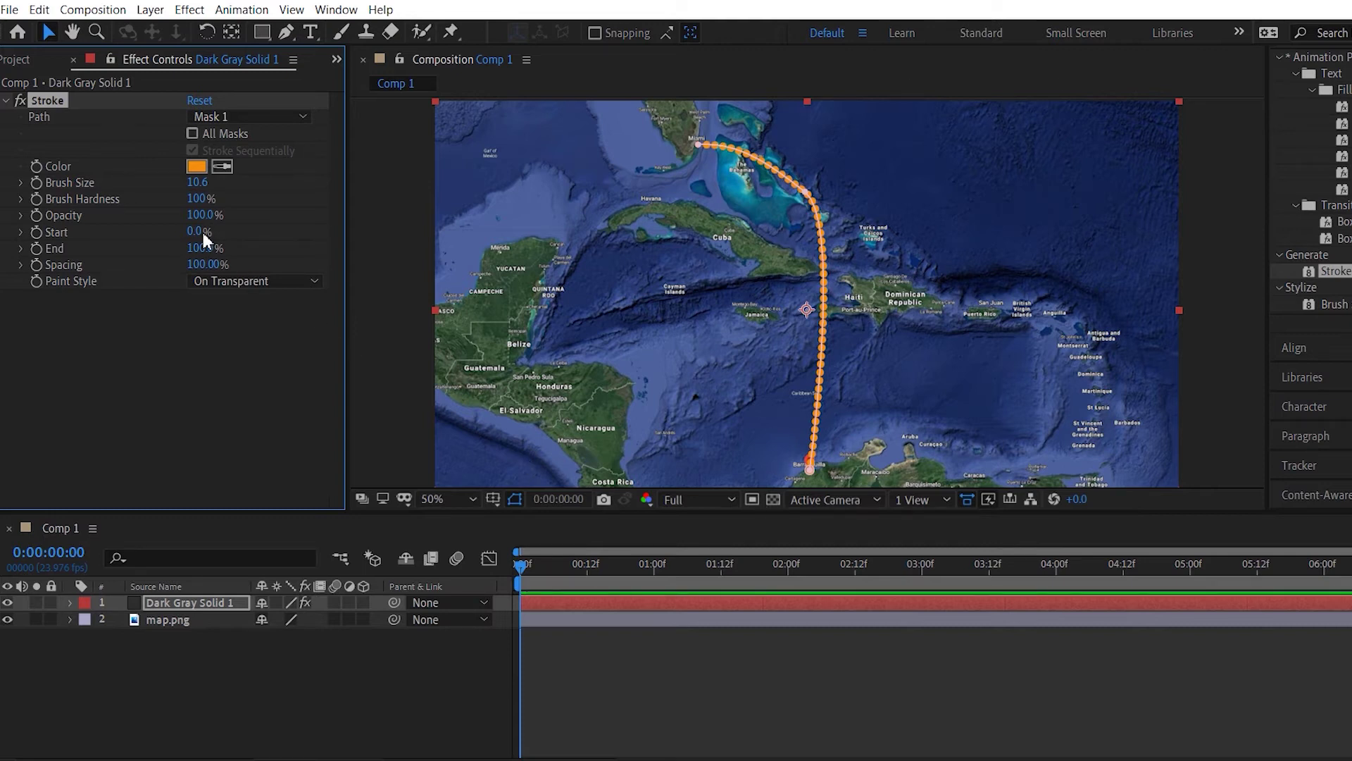
{"action": "left_click_drag", "start_coordinate": [197, 182], "coordinate": [230, 177]}
{"action": "left_click_drag", "start_coordinate": [226, 176], "coordinate": [181, 181]}
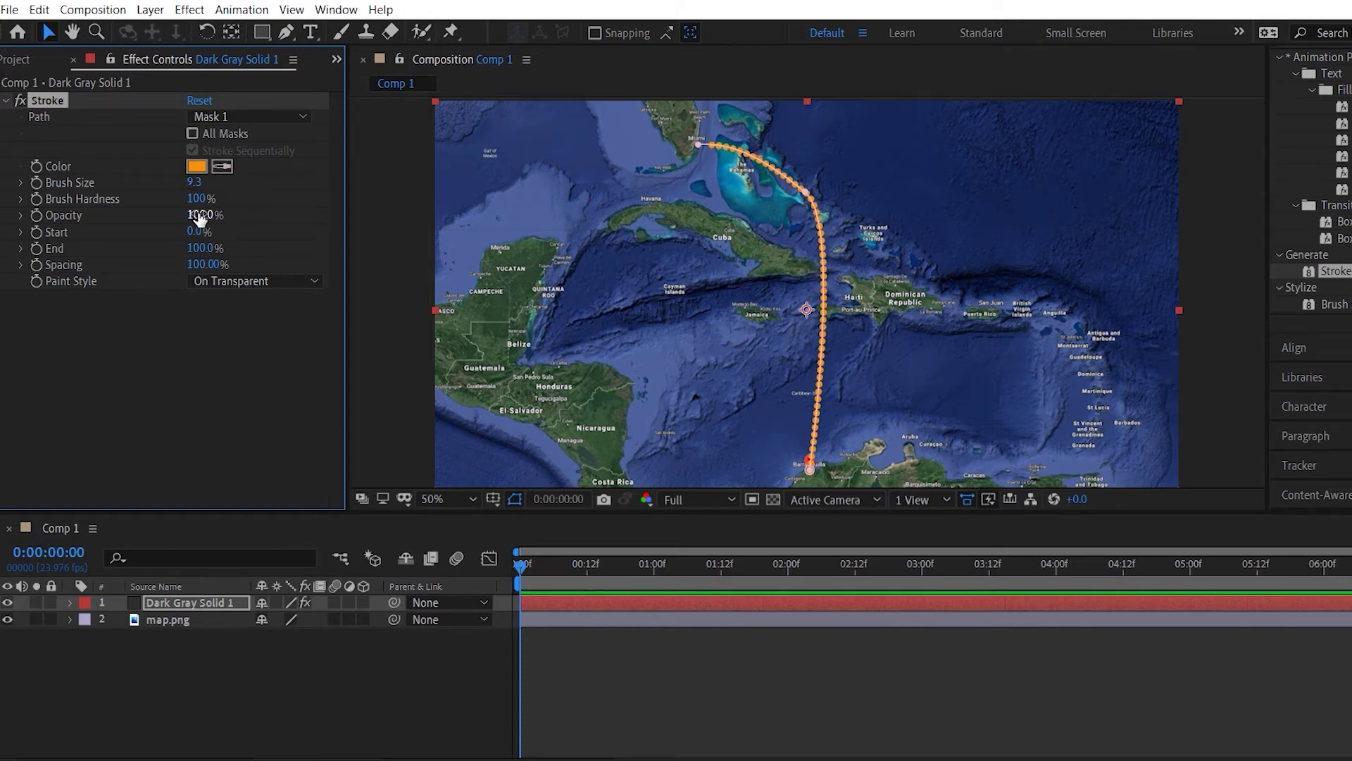
- Keyframe the Stroke effect's End at 0% at 0:00:00:00 and 100% at 0:00:04:00, and preview the route drawing on
{"action": "left_click", "coordinate": [171, 606]}
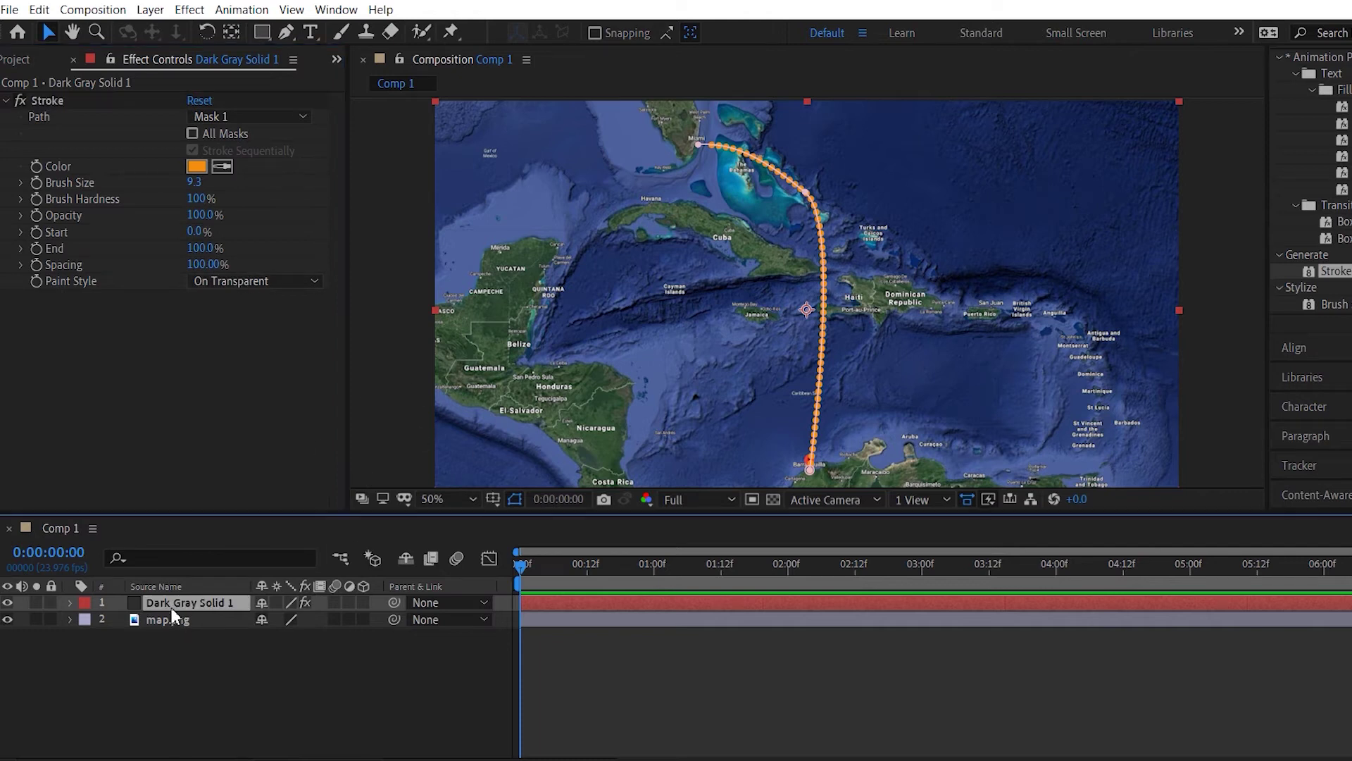
{"action": "left_click", "coordinate": [36, 249]}
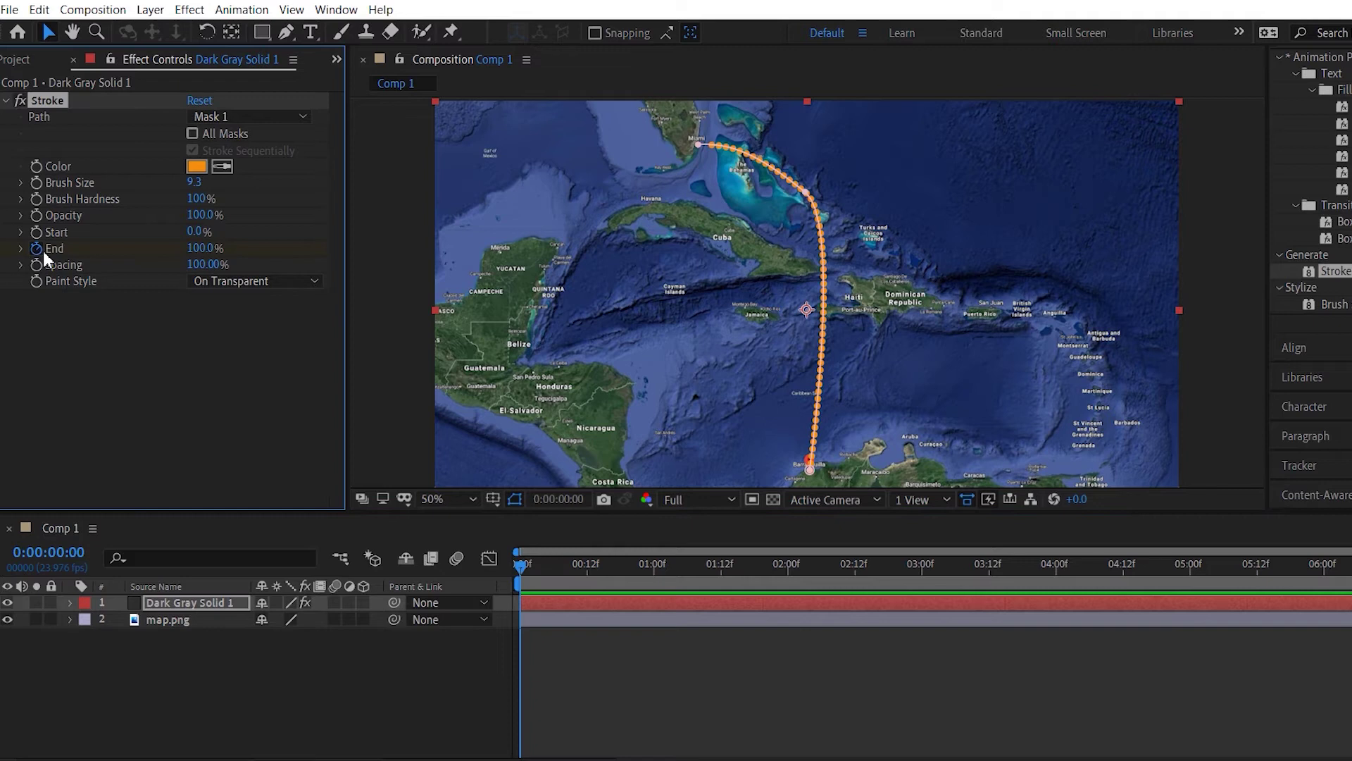
{"action": "left_click_drag", "start_coordinate": [200, 248], "coordinate": [63, 252]}
{"action": "left_click_drag", "start_coordinate": [530, 570], "coordinate": [1058, 439]}
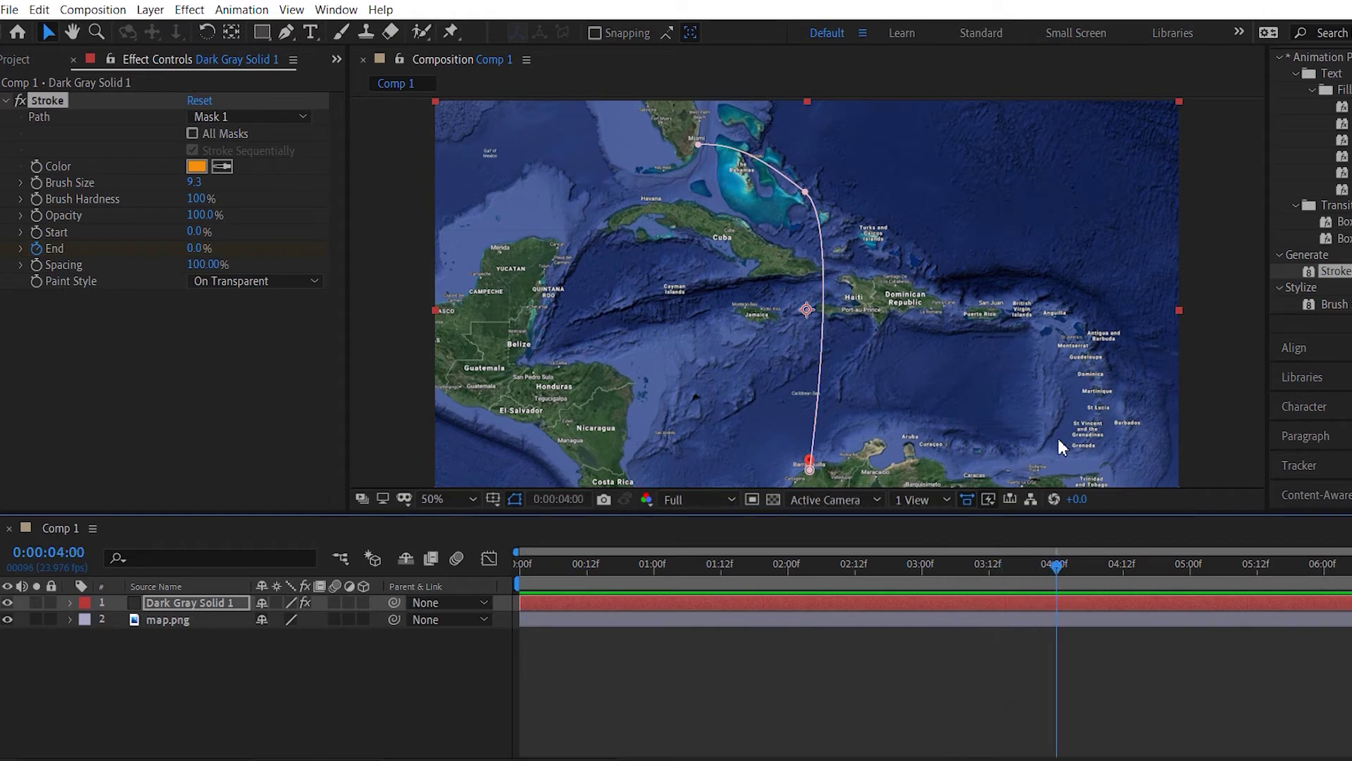
{"action": "left_click", "coordinate": [203, 248]}
{"action": "left_click_drag", "start_coordinate": [203, 248], "coordinate": [1034, 365]}
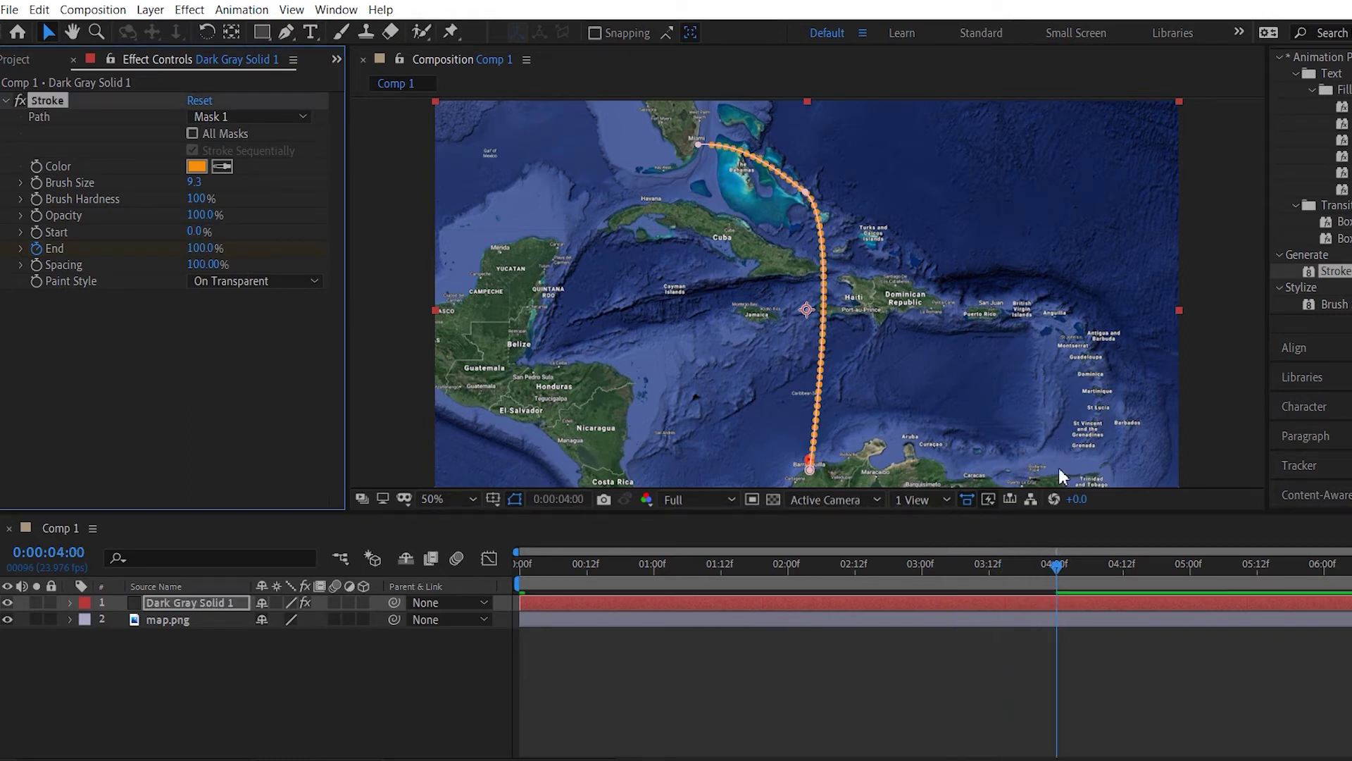
{"action": "left_click_drag", "start_coordinate": [1073, 561], "coordinate": [403, 501]}
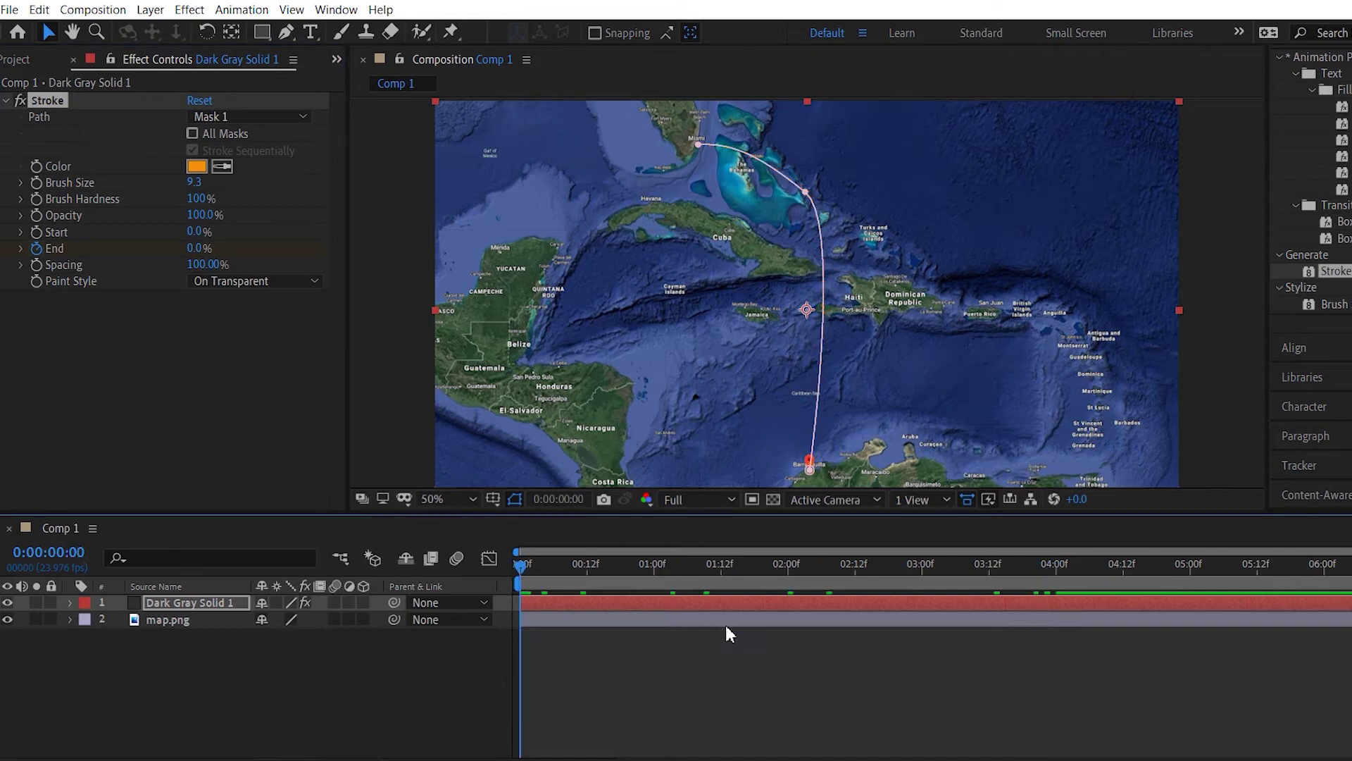
{"action": "key", "text": "space"}
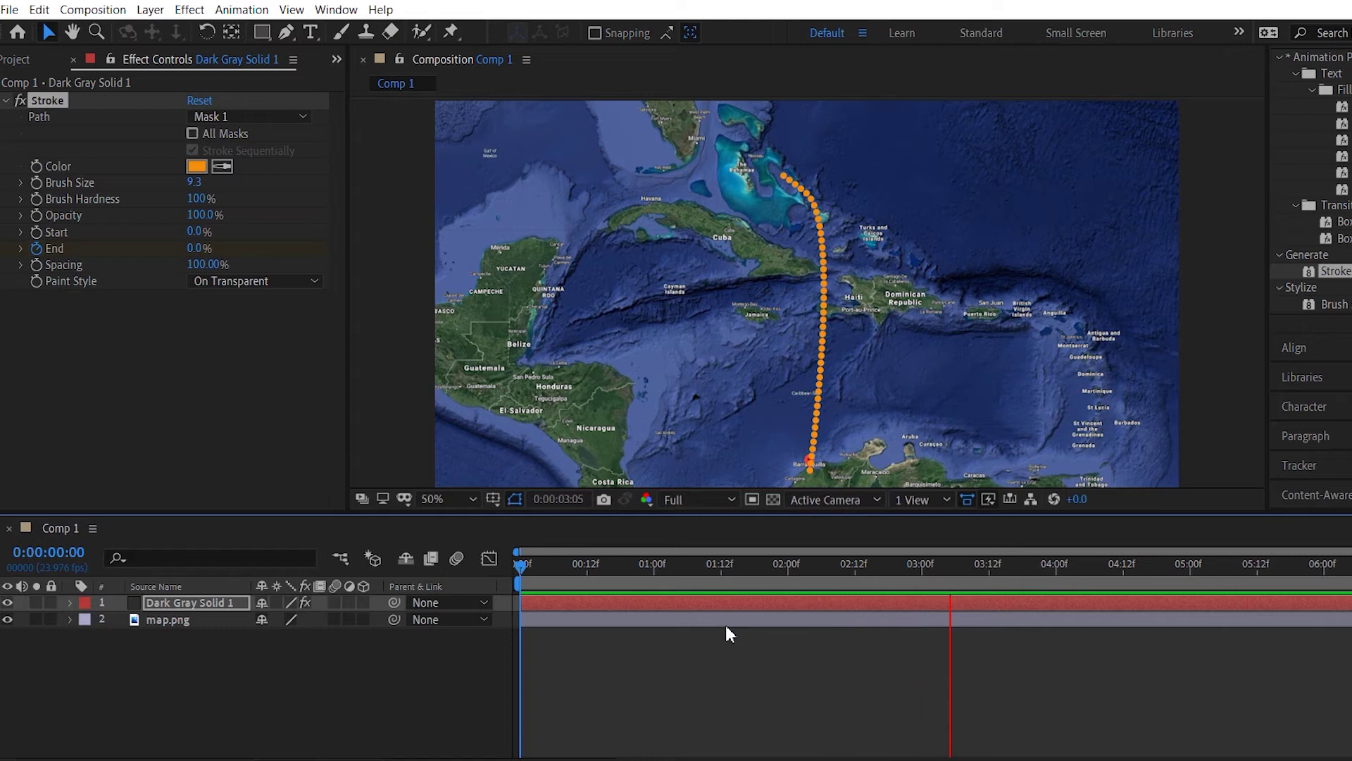
{"action": "key", "text": "space"}
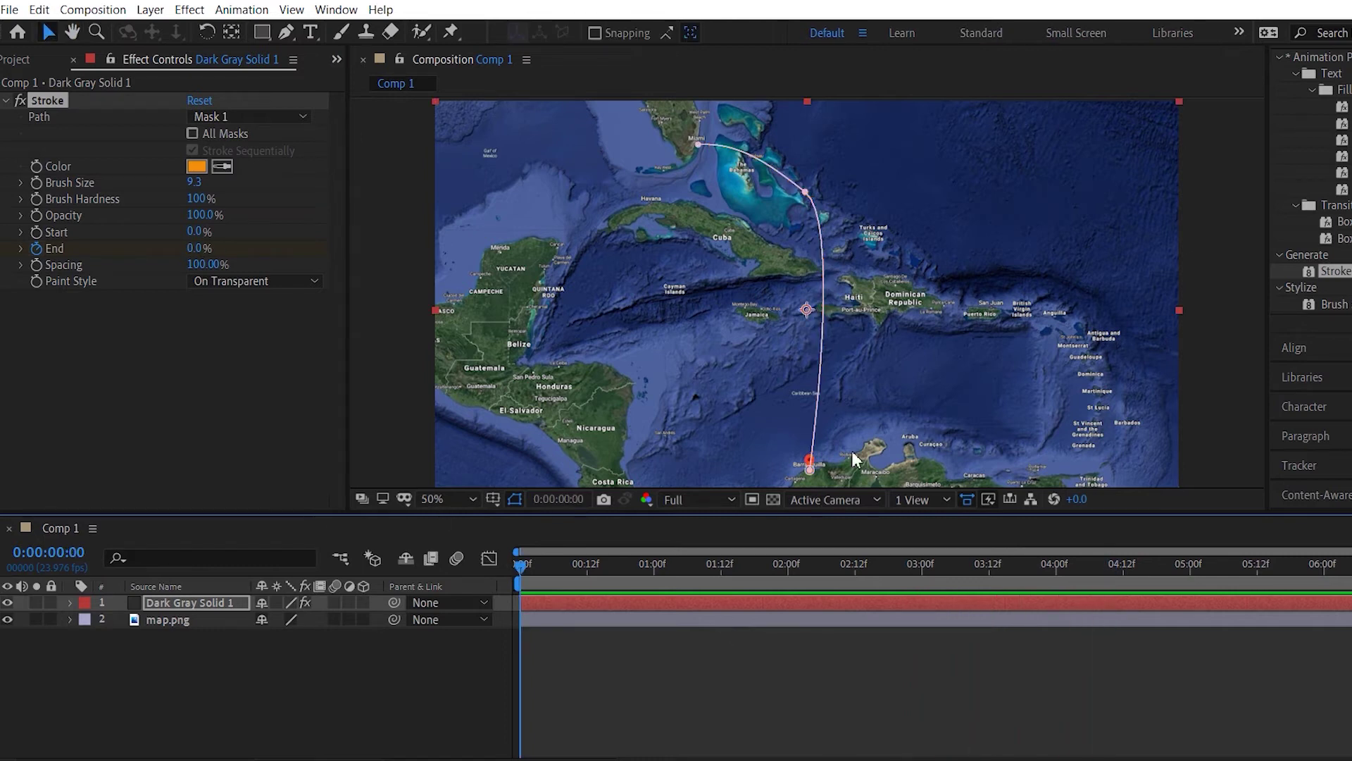
- Apply Easy Ease to both End keyframes of the dark gray solid's Stroke effect and preview the eased animation
{"action": "left_click", "coordinate": [188, 602]}
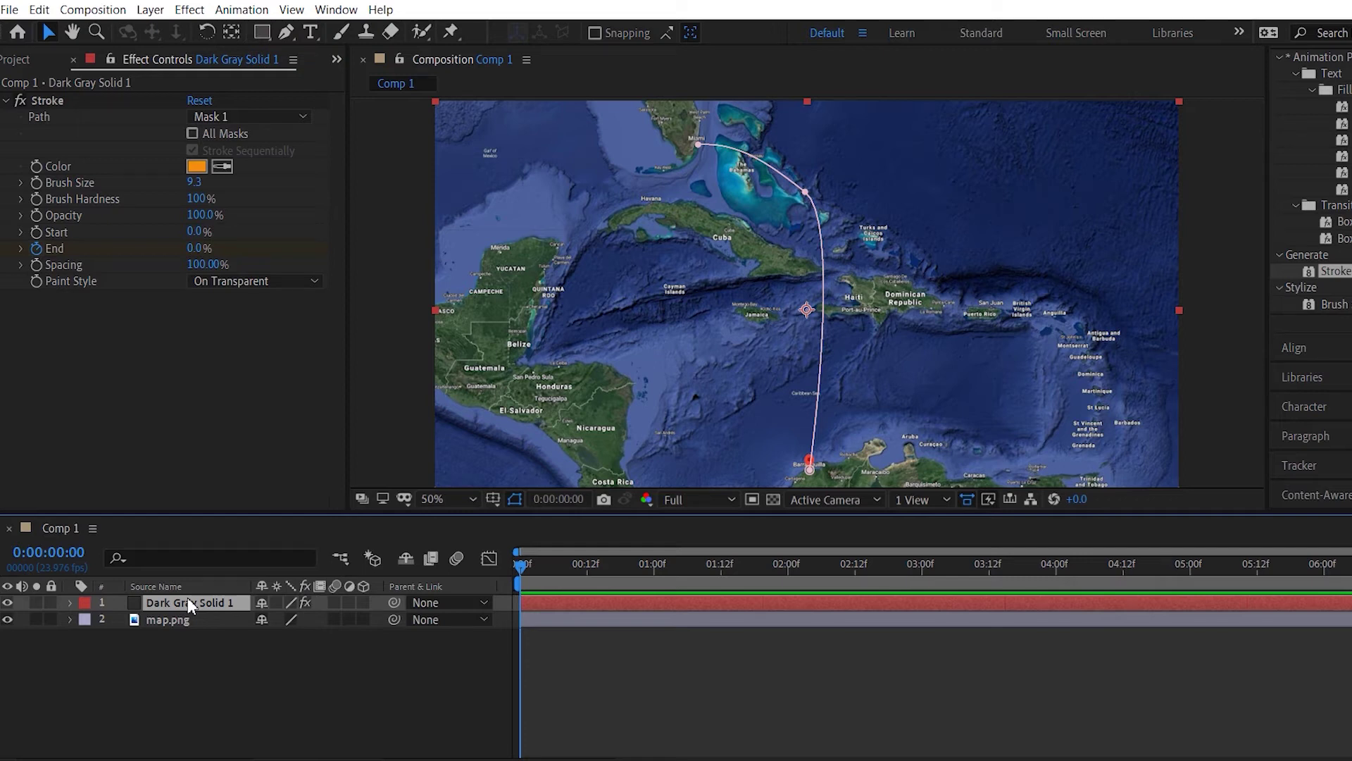
{"action": "key", "text": "u"}
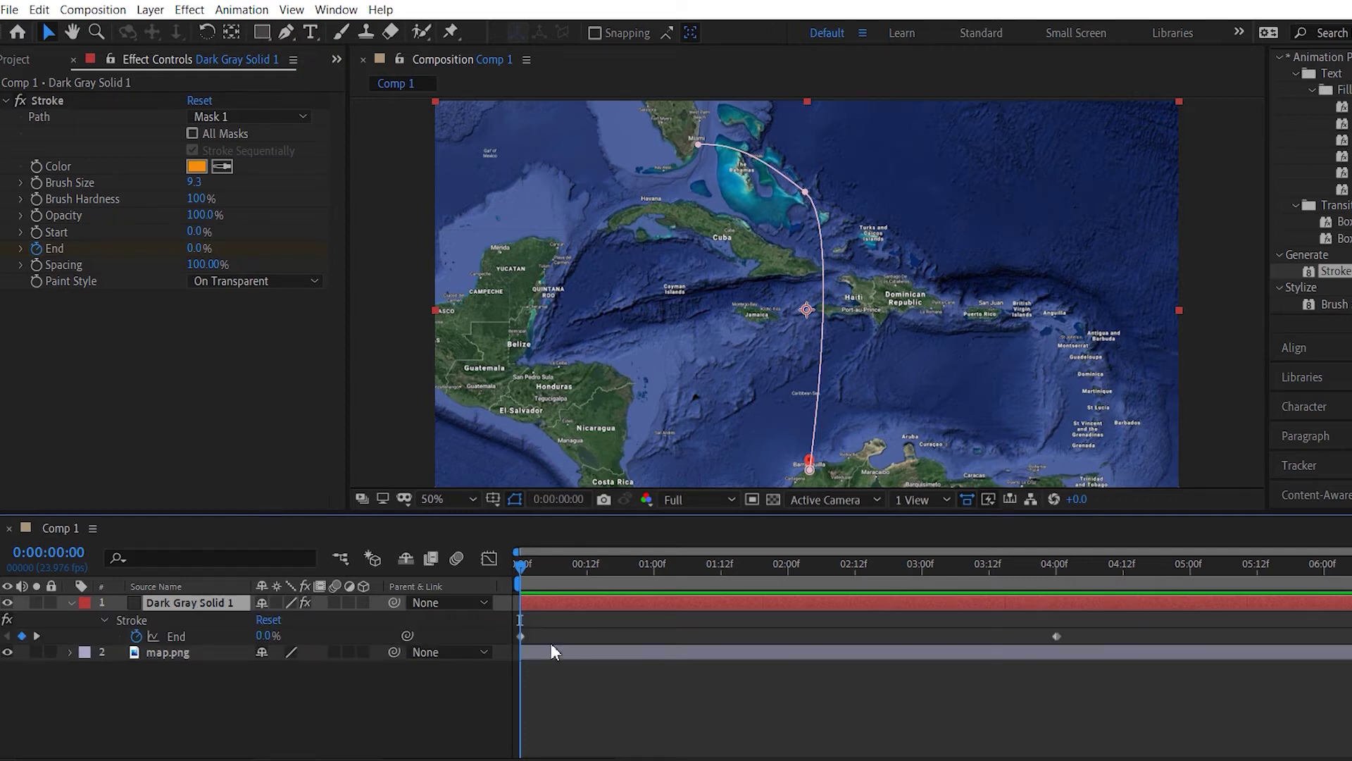
{"action": "left_click", "coordinate": [523, 635]}
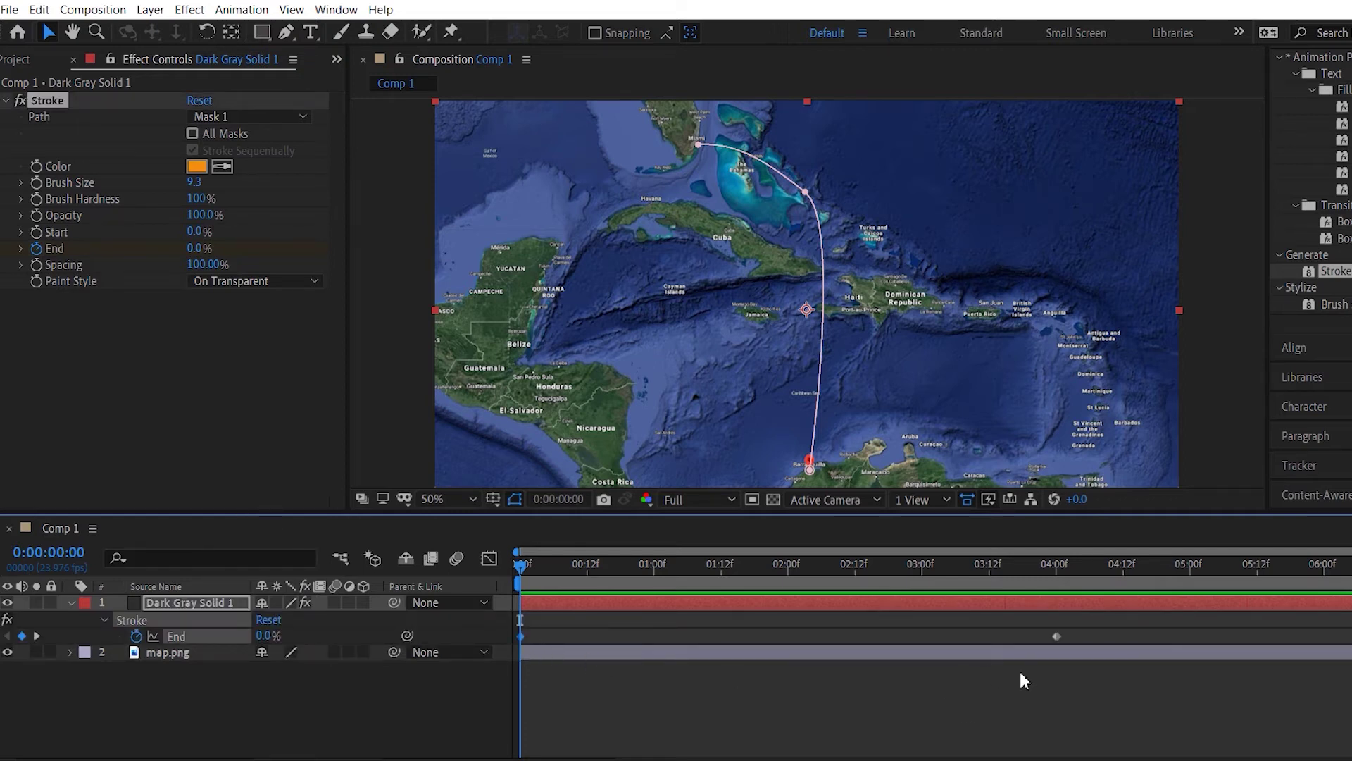
{"action": "right_click", "coordinate": [1059, 638]}
{"action": "mouse_move", "coordinate": [1097, 625]}
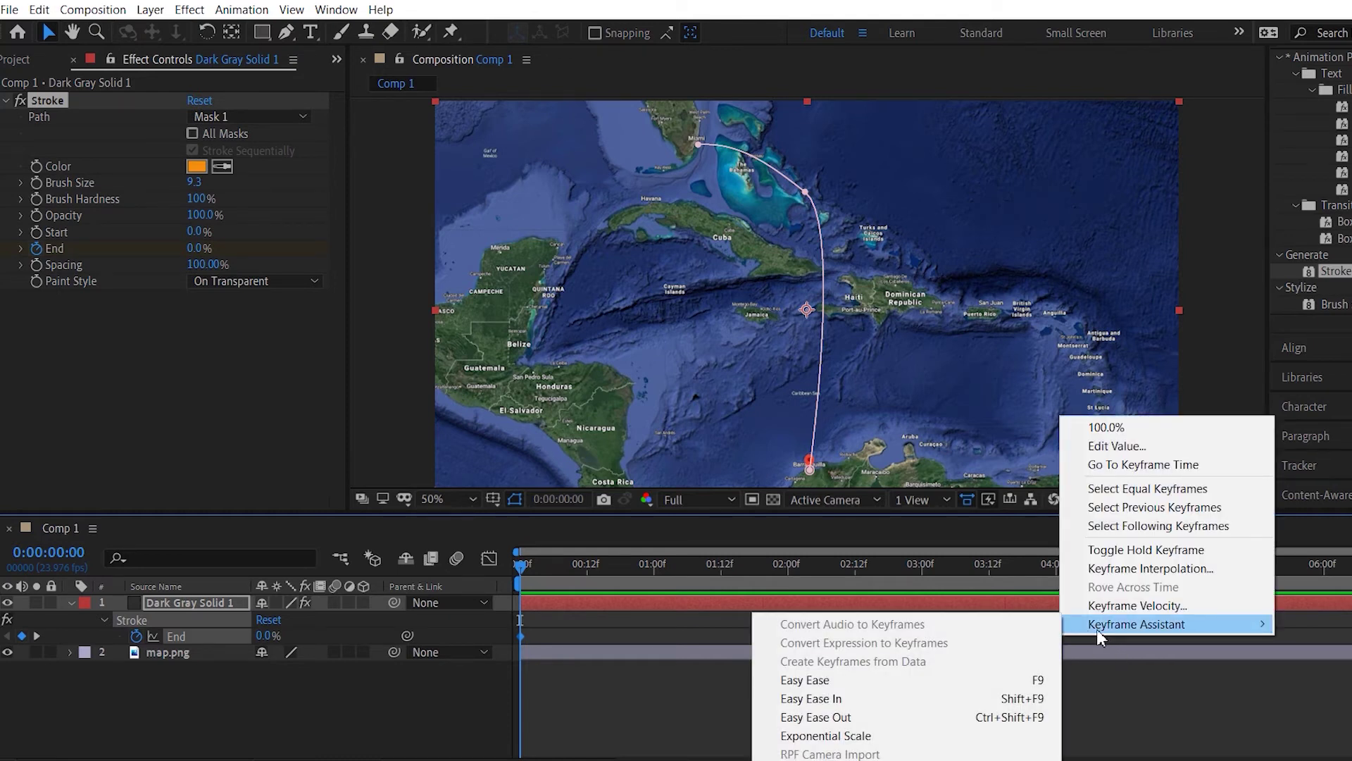
{"action": "left_click", "coordinate": [838, 680]}
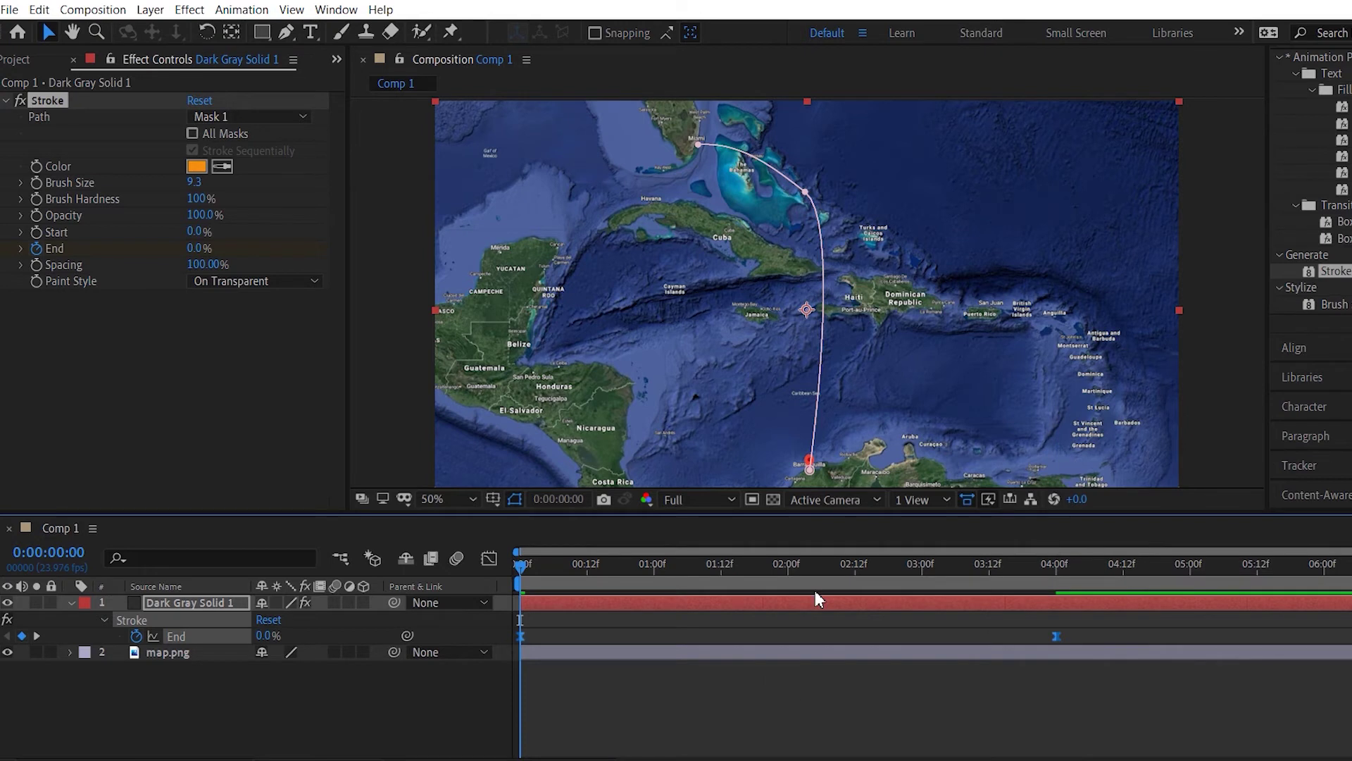
{"action": "key", "text": "space"}
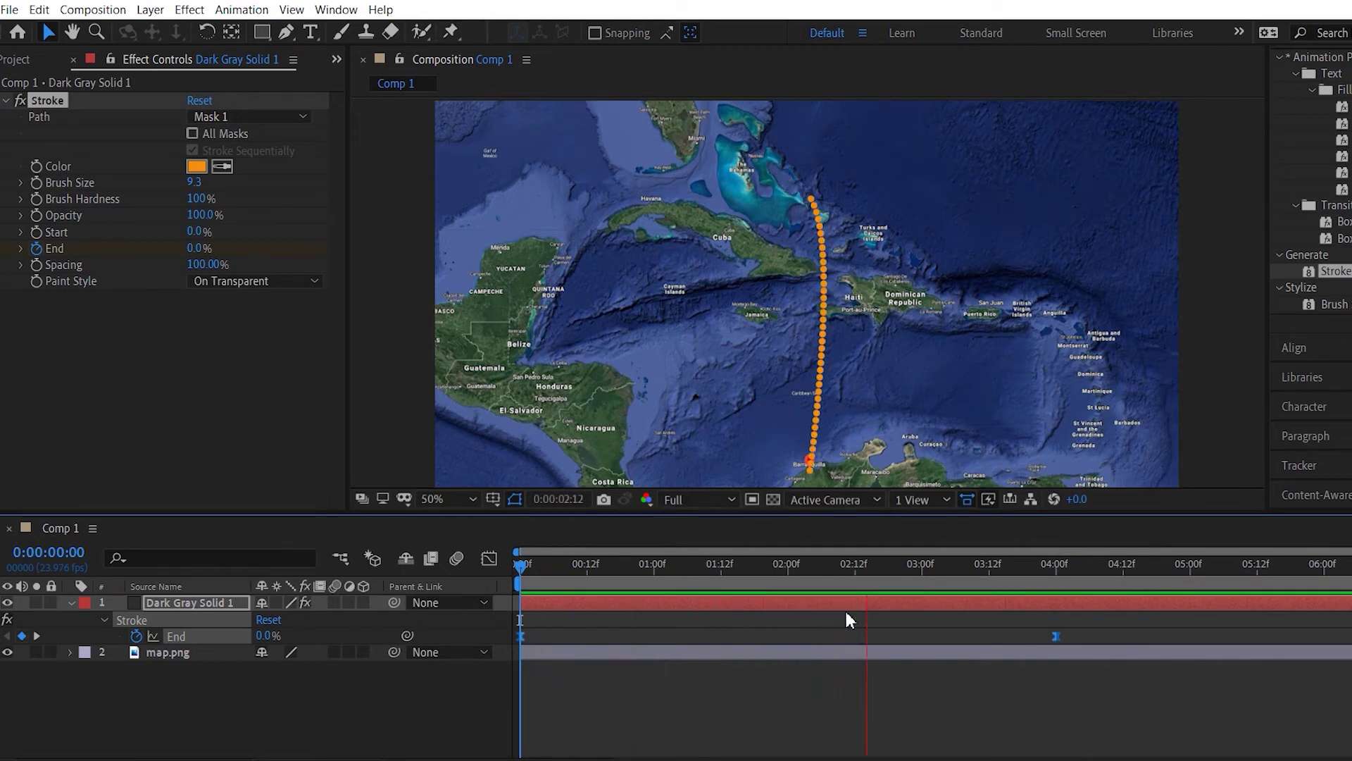
{"action": "key", "text": "space"}
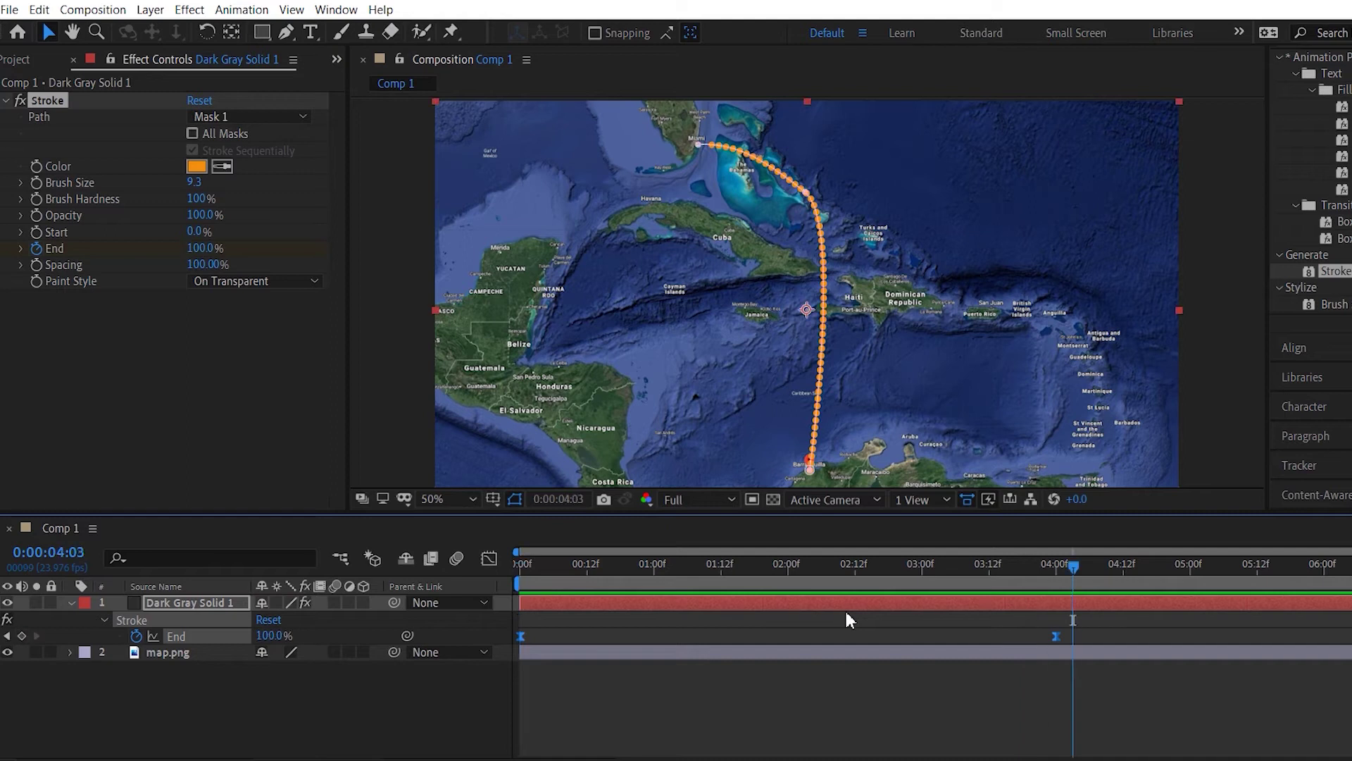
{"action": "key", "text": "Home"}
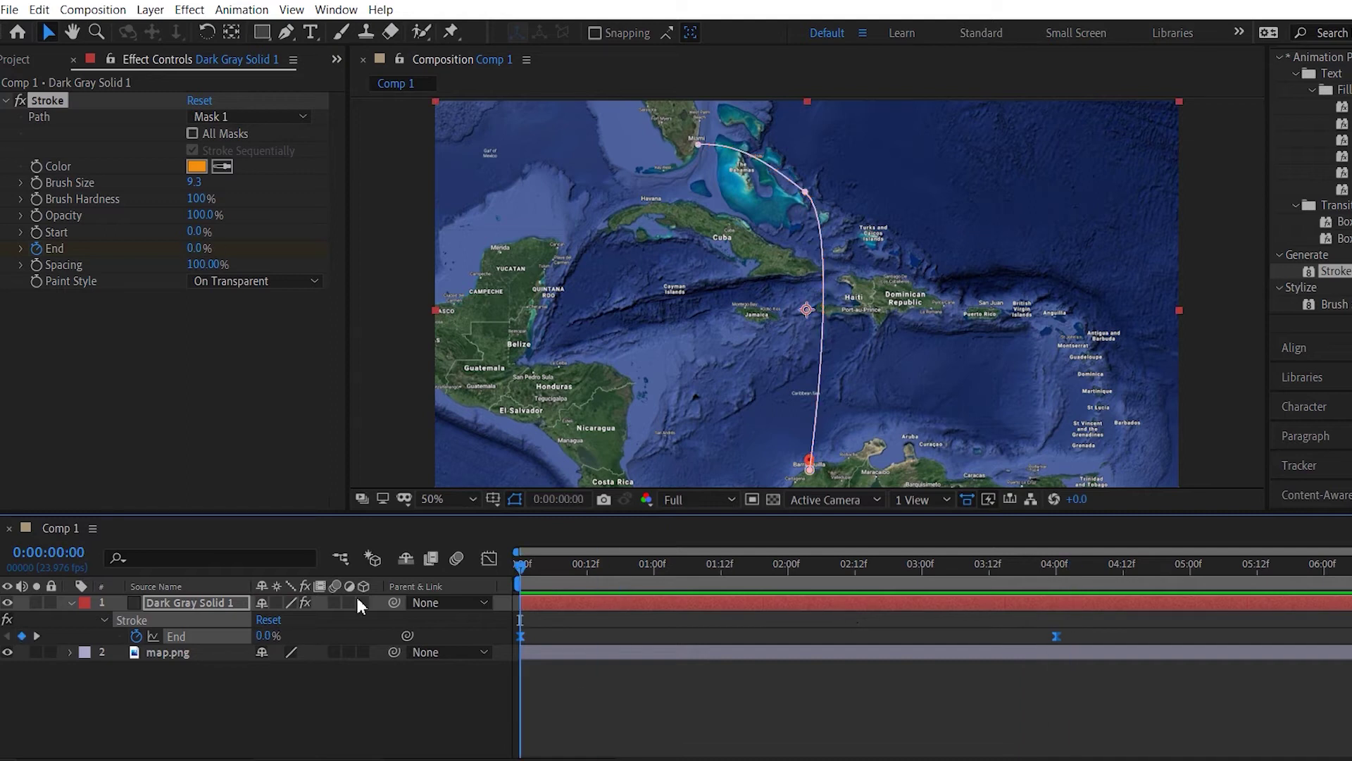
- Collapse the dark gray solid layer's Effects group in the timeline, with the current time at the start
{"action": "key", "text": "u"}
{"action": "key", "text": "u"}
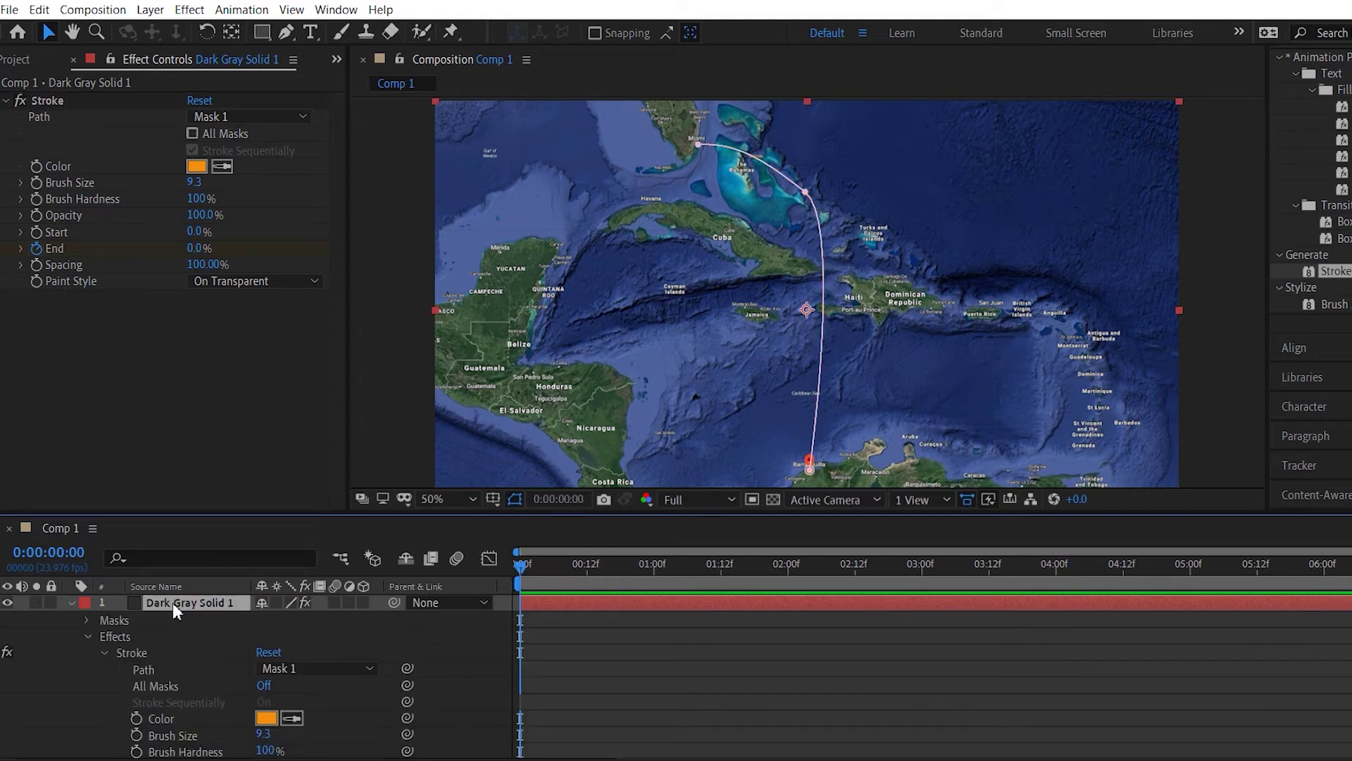
{"action": "left_click", "coordinate": [87, 636]}
{"action": "mouse_move", "coordinate": [517, 566]}
{"action": "left_mouse_down"}
{"action": "mouse_move", "coordinate": [732, 552]}
{"action": "mouse_move", "coordinate": [1038, 501]}
{"action": "mouse_move", "coordinate": [492, 534]}
{"action": "left_mouse_up"}
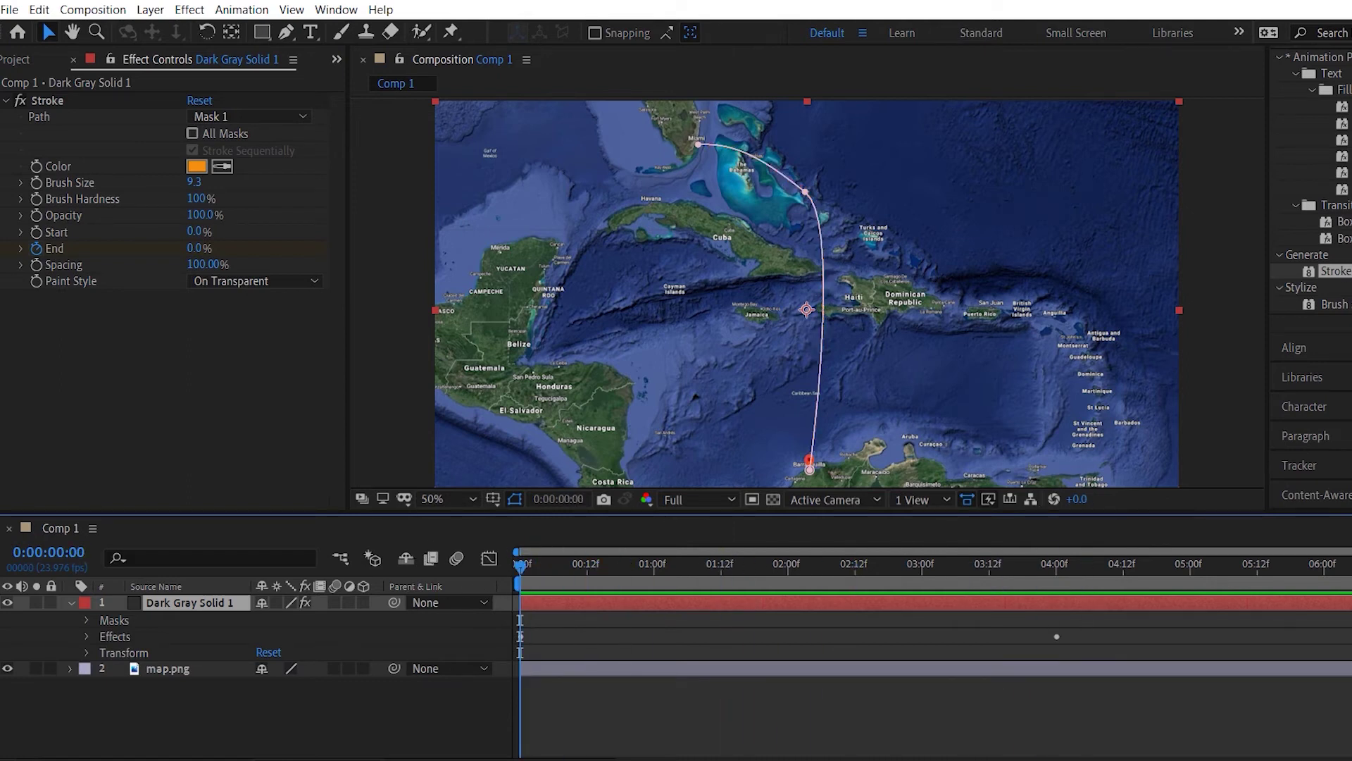
- Find the Drop Shadow effect and apply it to the dark gray solid layer
{"action": "left_click", "coordinate": [1317, 173]}
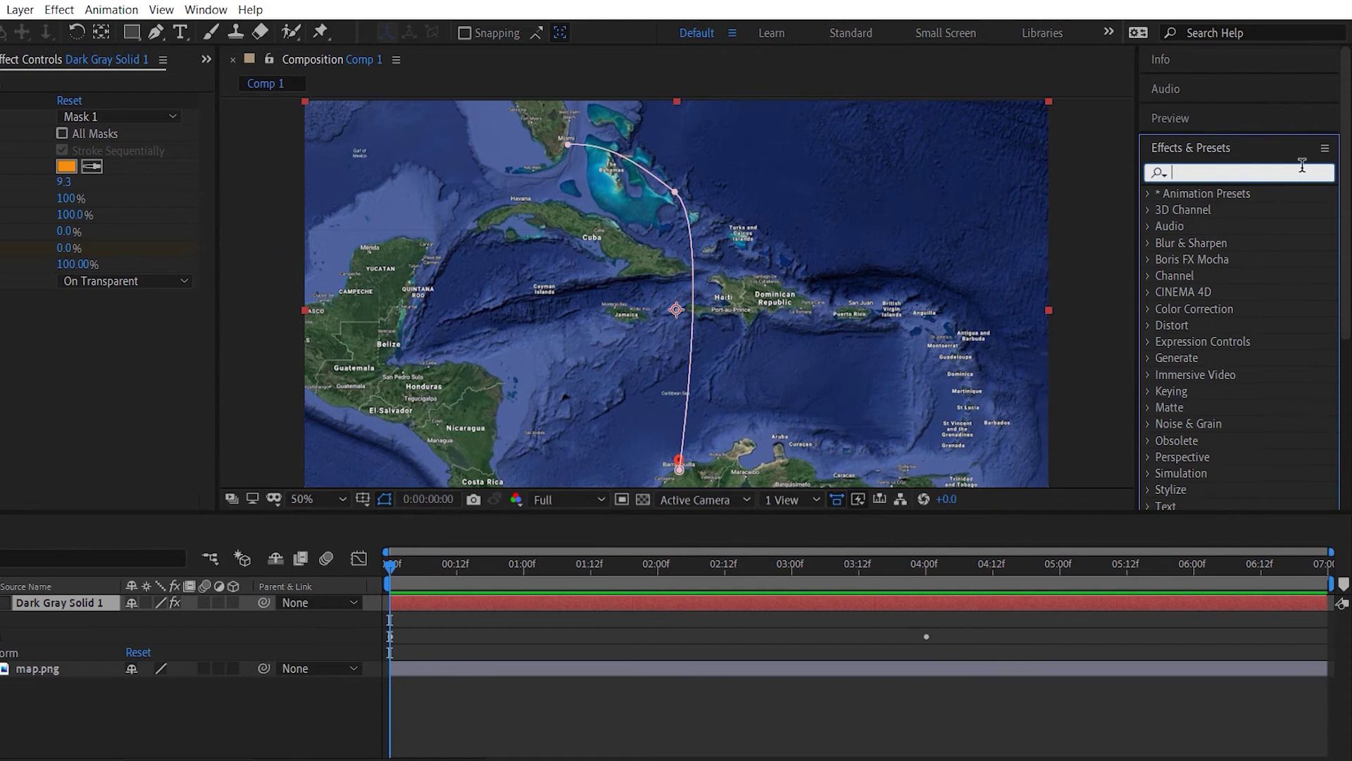
{"action": "left_click", "coordinate": [1303, 169]}
{"action": "type", "text": "drp["}
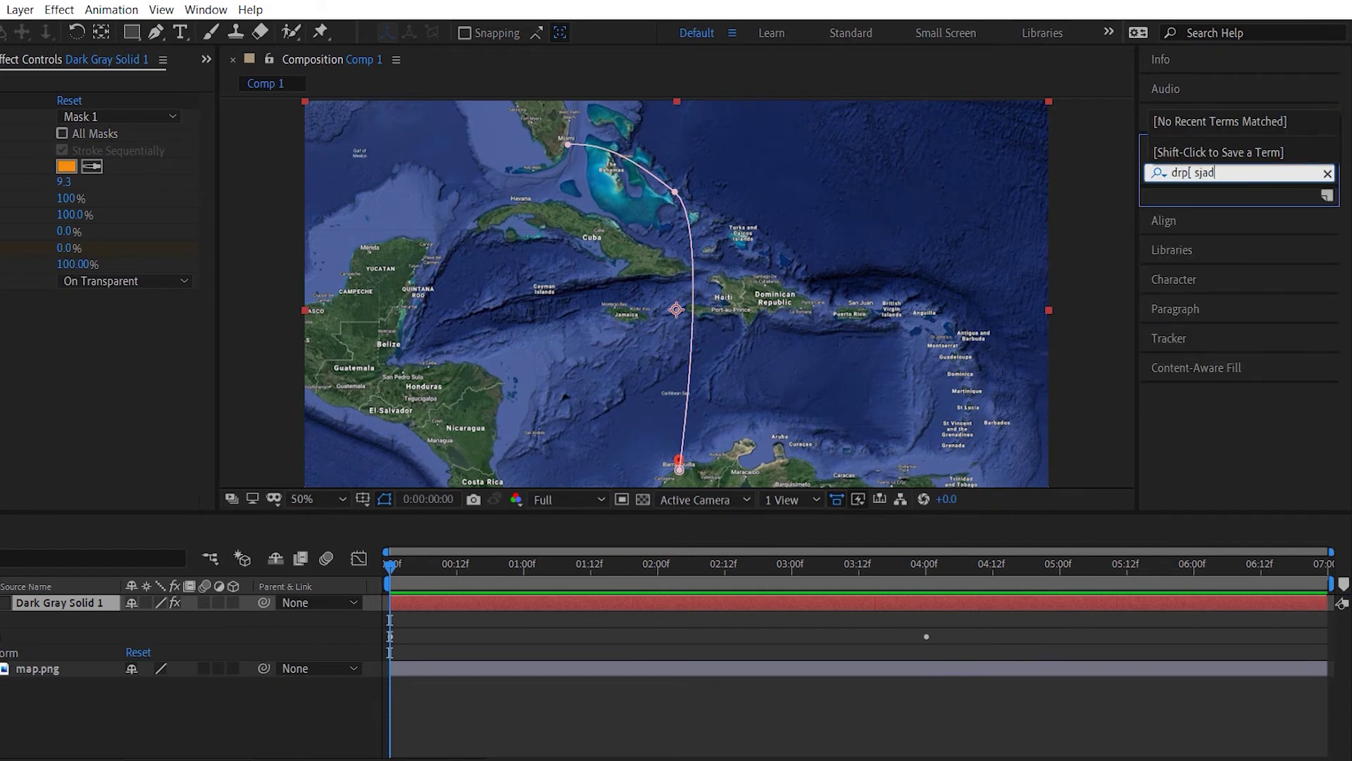
{"action": "type", "text": " sjad"}
{"action": "key", "text": "BackSpace"}
{"action": "key", "text": "BackSpace"}
{"action": "key", "text": "BackSpace"}
{"action": "key", "text": "BackSpace"}
{"action": "key", "text": "BackSpace"}
{"action": "key", "text": "BackSpace"}
{"action": "key", "text": "BackSpace"}
{"action": "key", "text": "BackSpace"}
{"action": "key", "text": "BackSpace"}
{"action": "type", "text": "drop sha"}
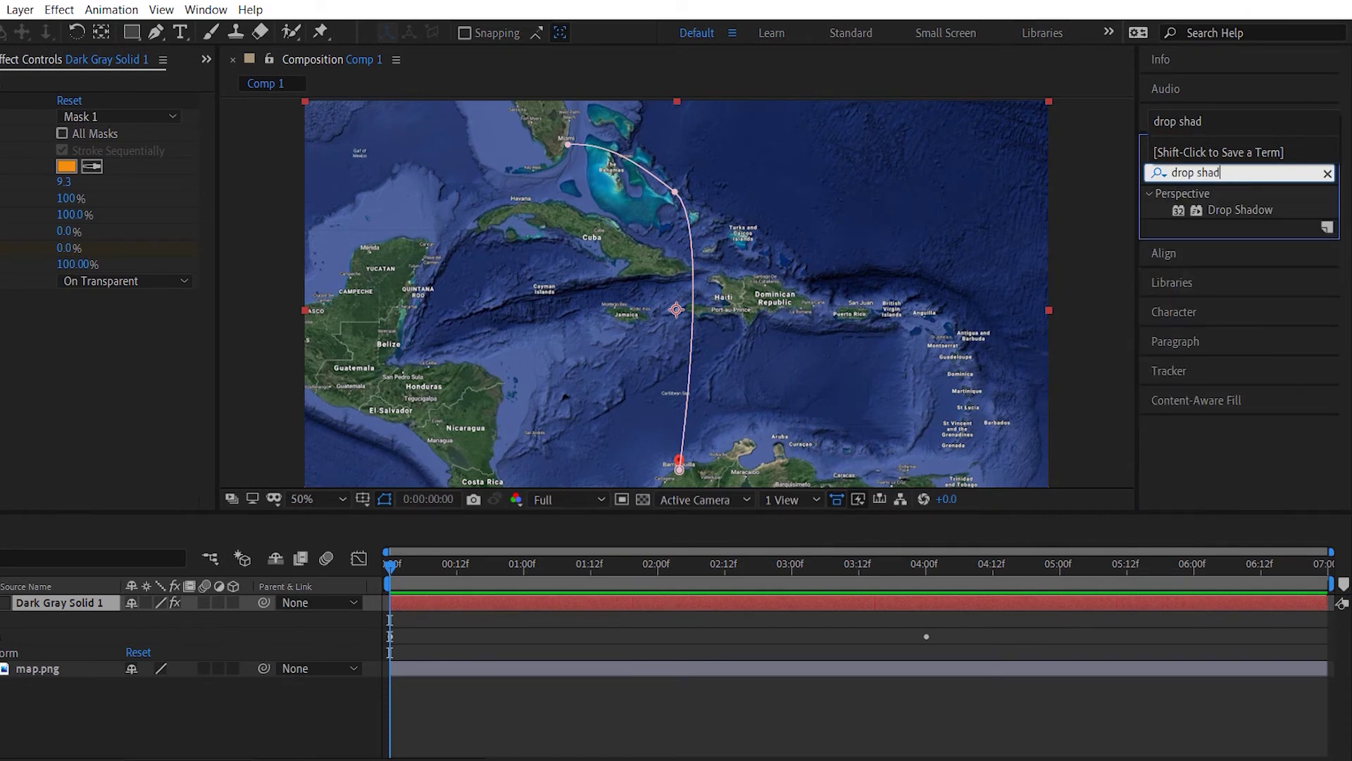
{"action": "left_click_drag", "start_coordinate": [1240, 210], "coordinate": [618, 337]}
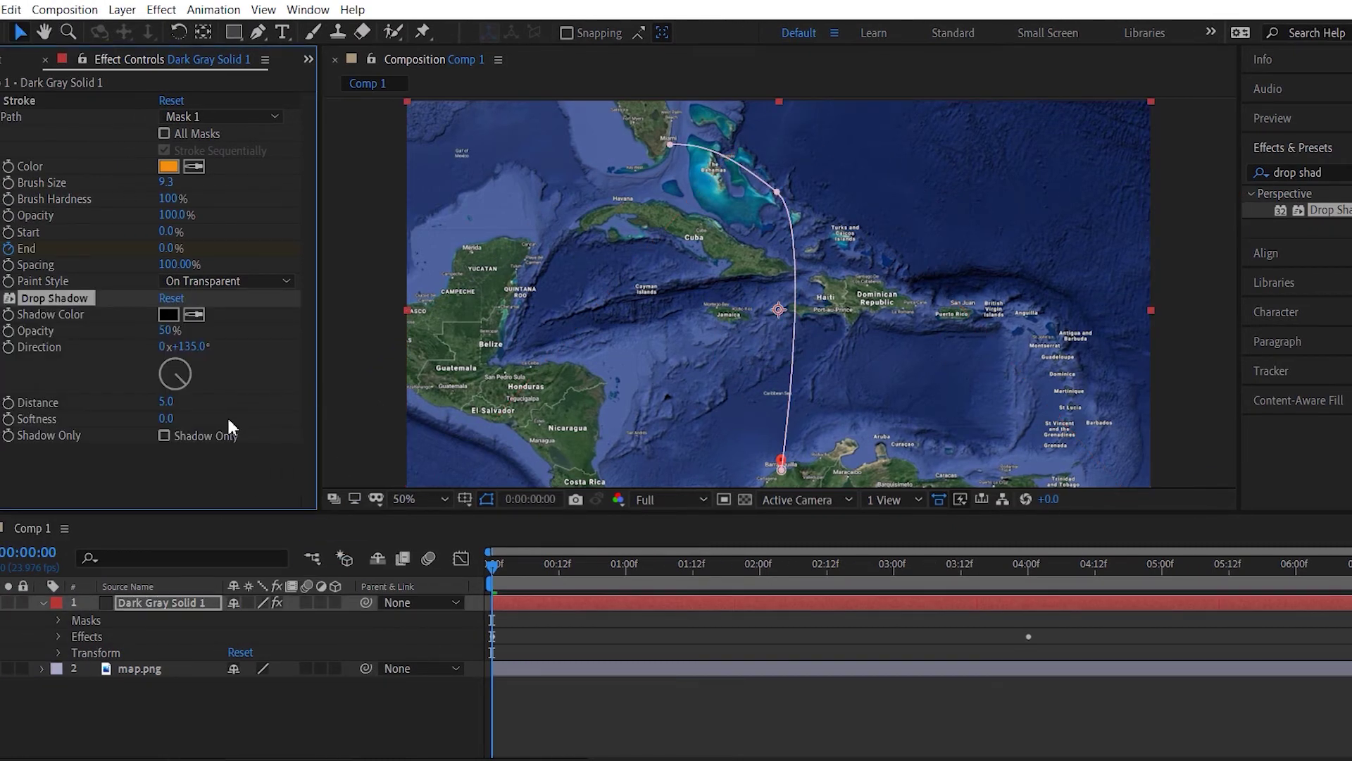
- At 0:00:04:00, set the Drop Shadow's opacity to 40%, direction to -47° and distance to 30
{"action": "left_click_drag", "start_coordinate": [544, 572], "coordinate": [925, 514]}
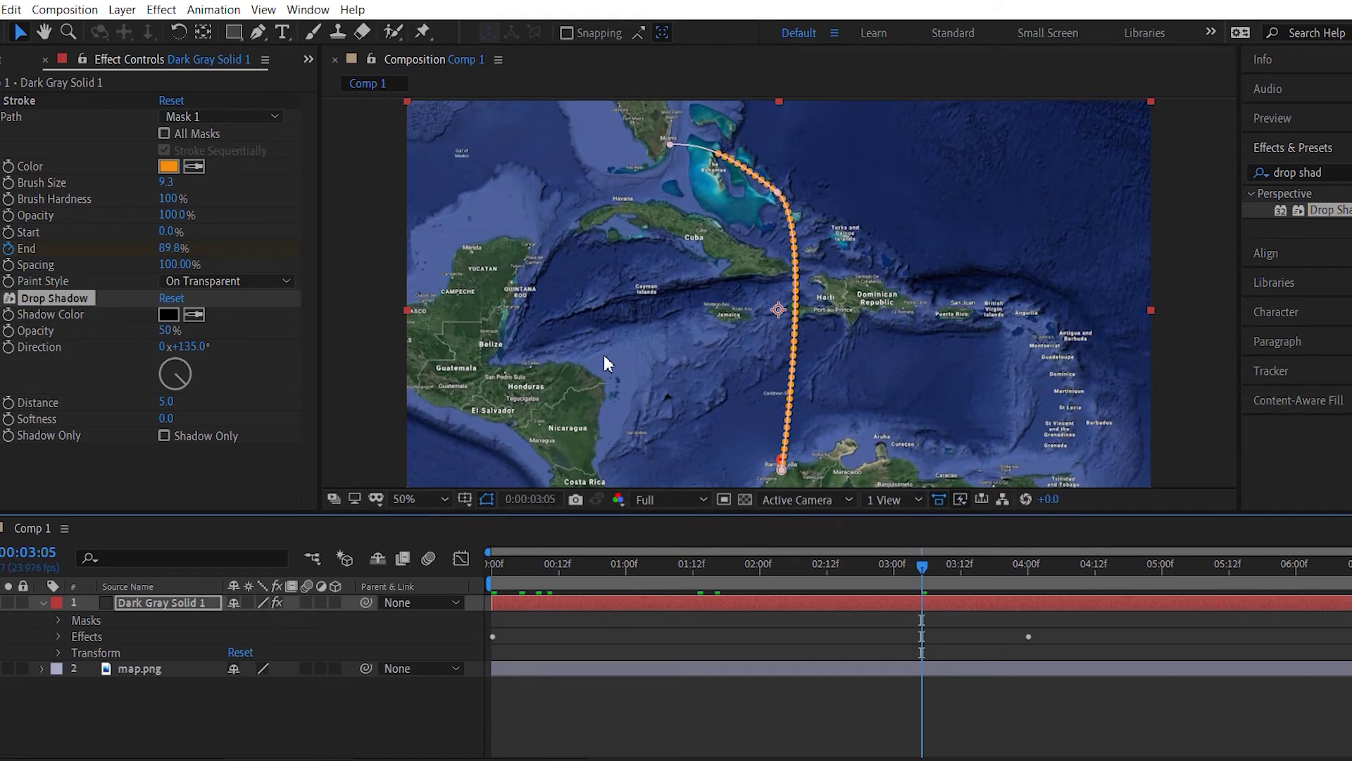
{"action": "left_click", "coordinate": [1027, 565]}
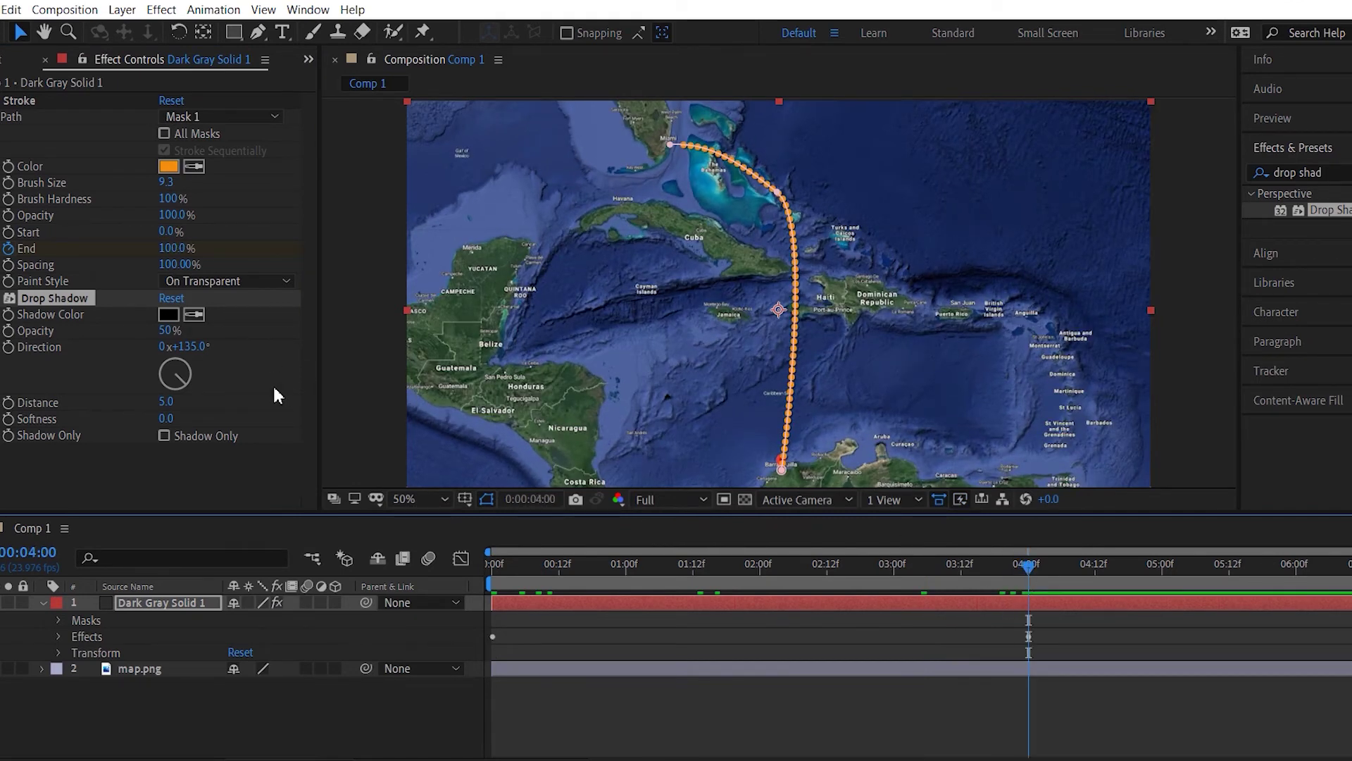
{"action": "left_click_drag", "start_coordinate": [169, 330], "coordinate": [194, 331]}
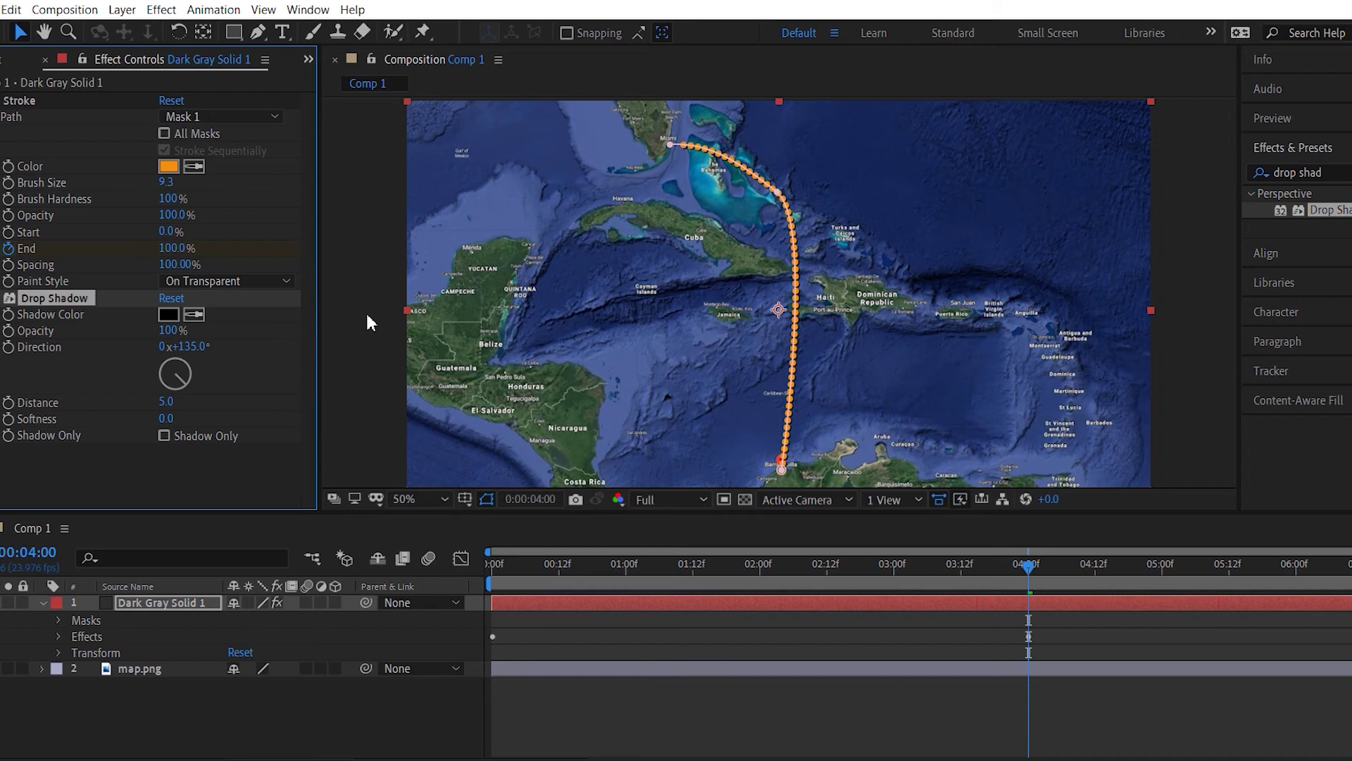
{"action": "left_click_drag", "start_coordinate": [163, 408], "coordinate": [58, 333]}
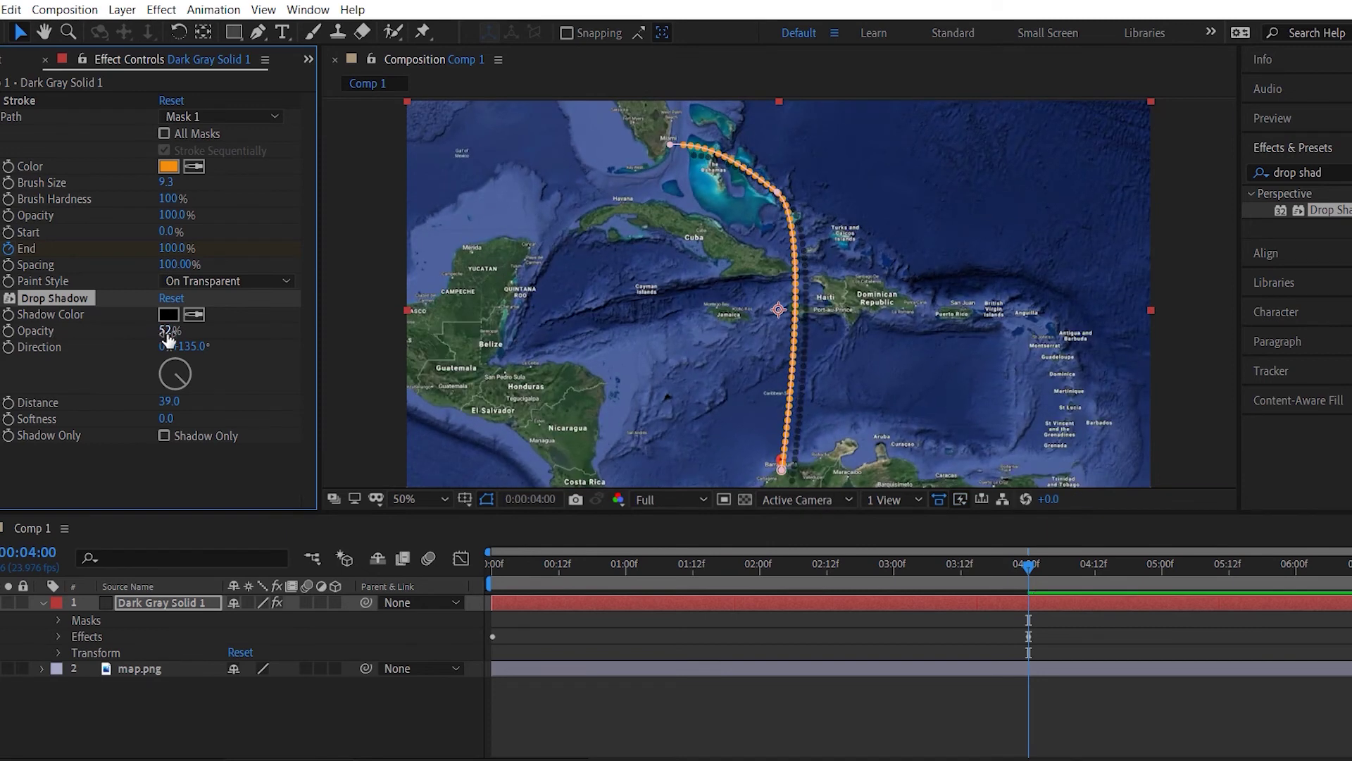
{"action": "left_click_drag", "start_coordinate": [184, 386], "coordinate": [132, 329]}
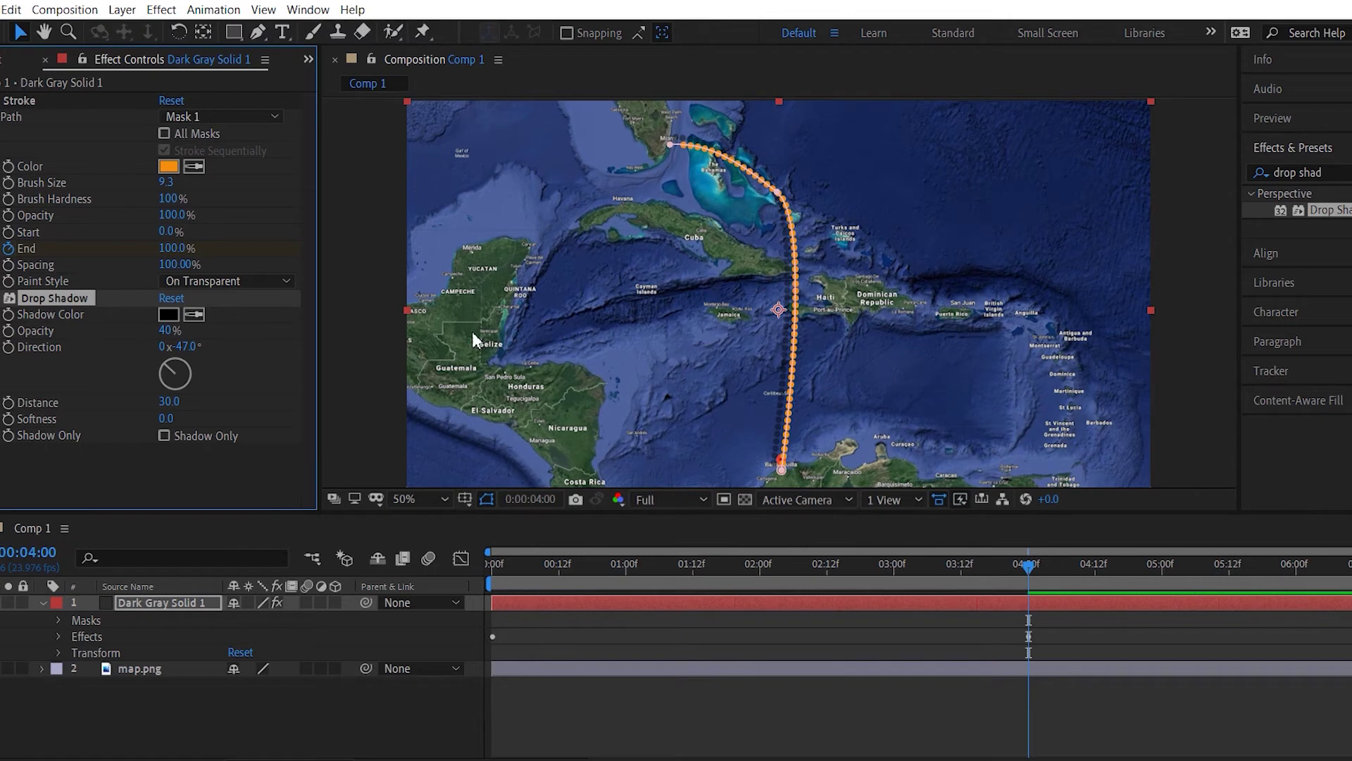
- Preview the route animation with its shadow from the start, return to 0:00:00:00 and collapse the dark gray solid layer
{"action": "left_click", "coordinate": [764, 531]}
{"action": "key", "text": "Home"}
{"action": "key", "text": "space"}
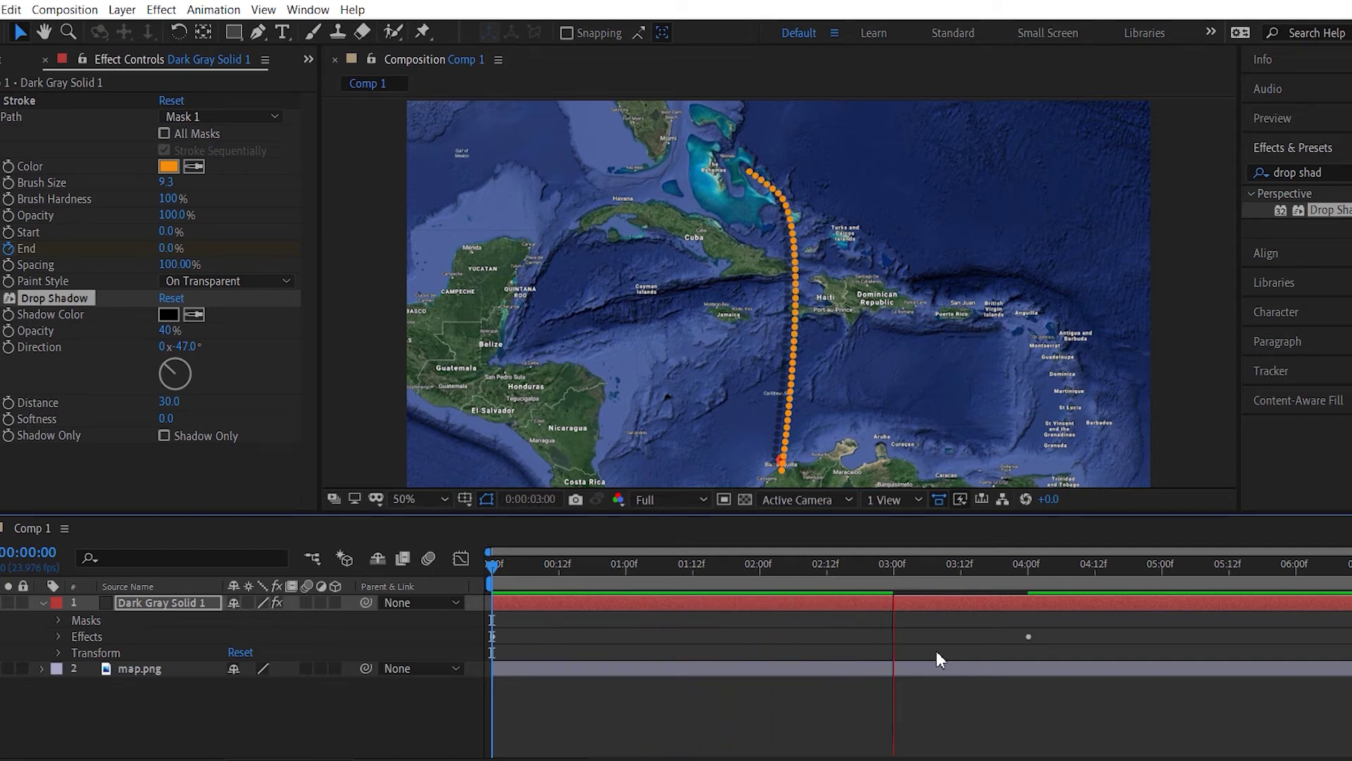
{"action": "key", "text": "space"}
{"action": "left_click_drag", "start_coordinate": [1020, 568], "coordinate": [491, 568]}
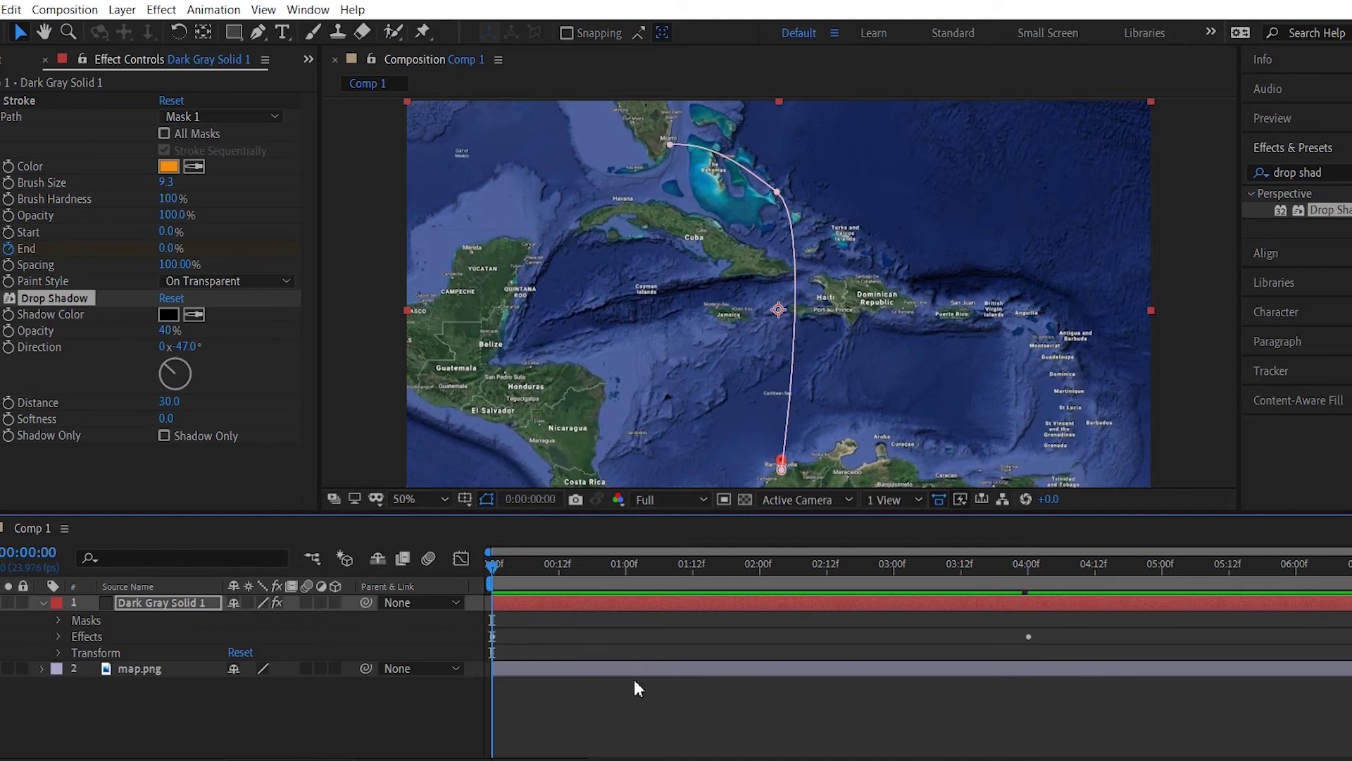
{"action": "left_click", "coordinate": [44, 603]}
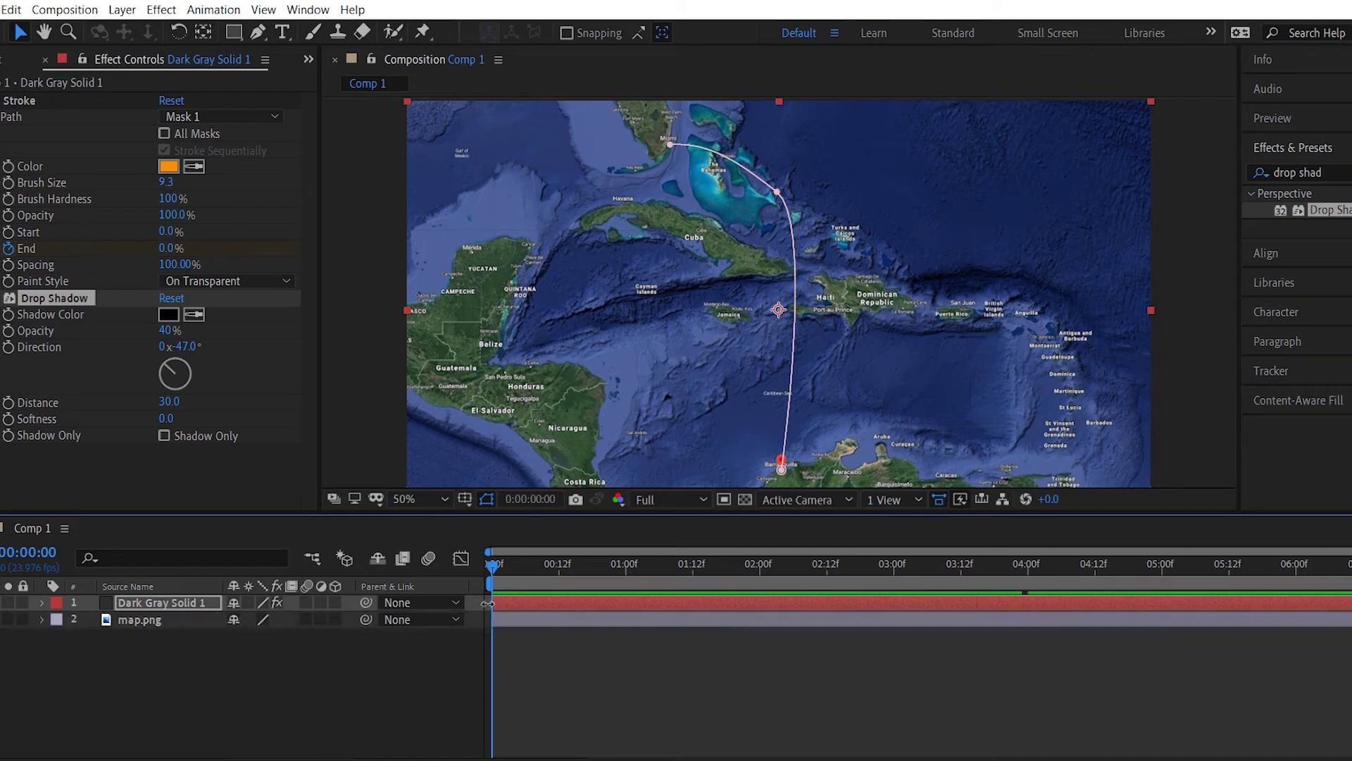
- Display the map.png layer's Scale property and the list of project items
{"action": "left_click", "coordinate": [542, 616]}
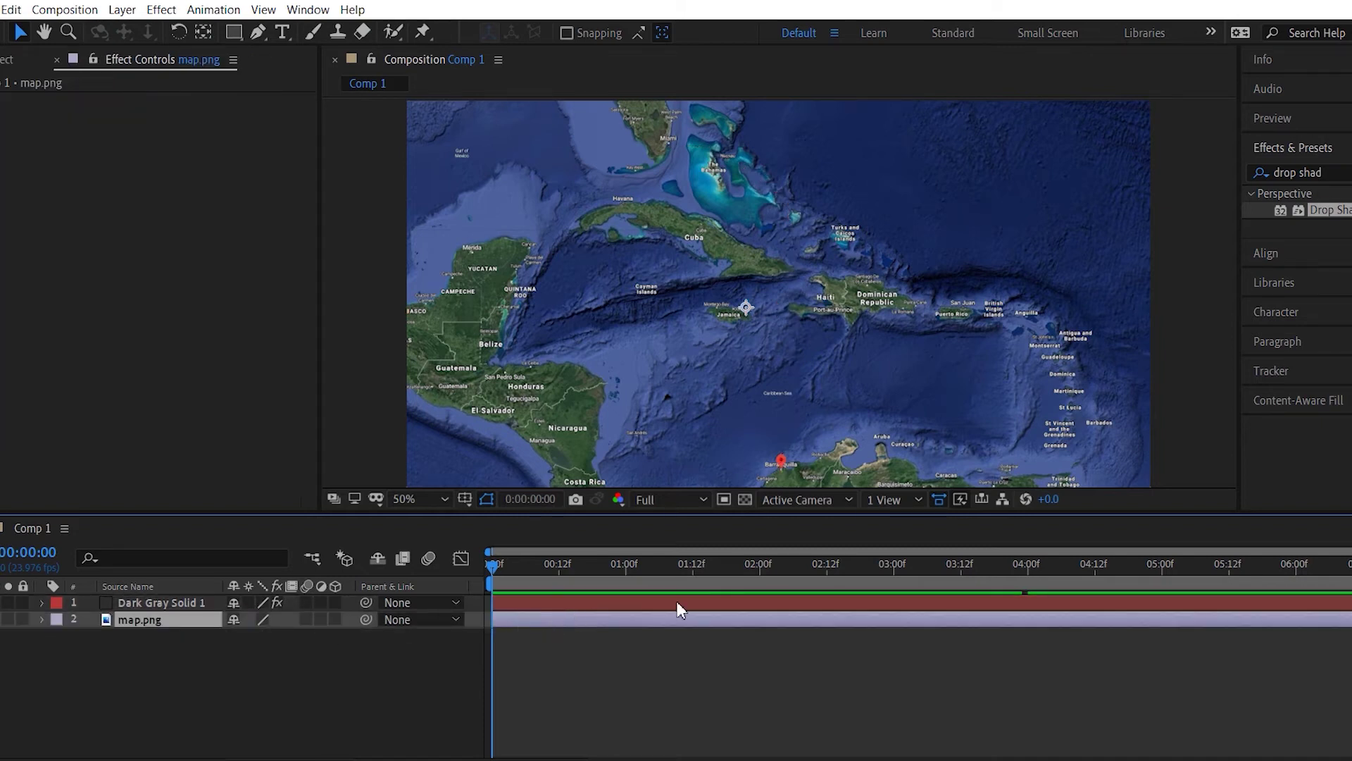
{"action": "left_click", "coordinate": [583, 602]}
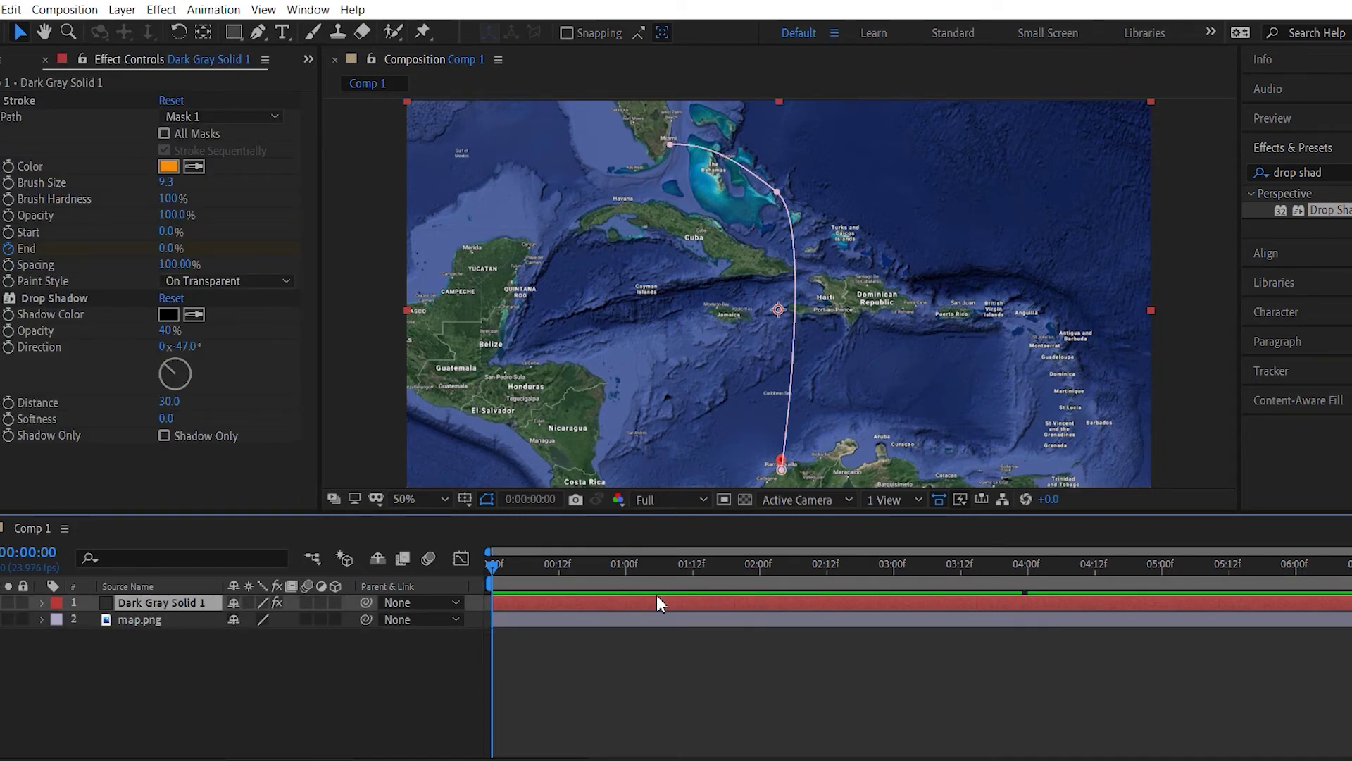
{"action": "left_click", "coordinate": [599, 619]}
{"action": "key", "text": "s"}
{"action": "left_click", "coordinate": [589, 653]}
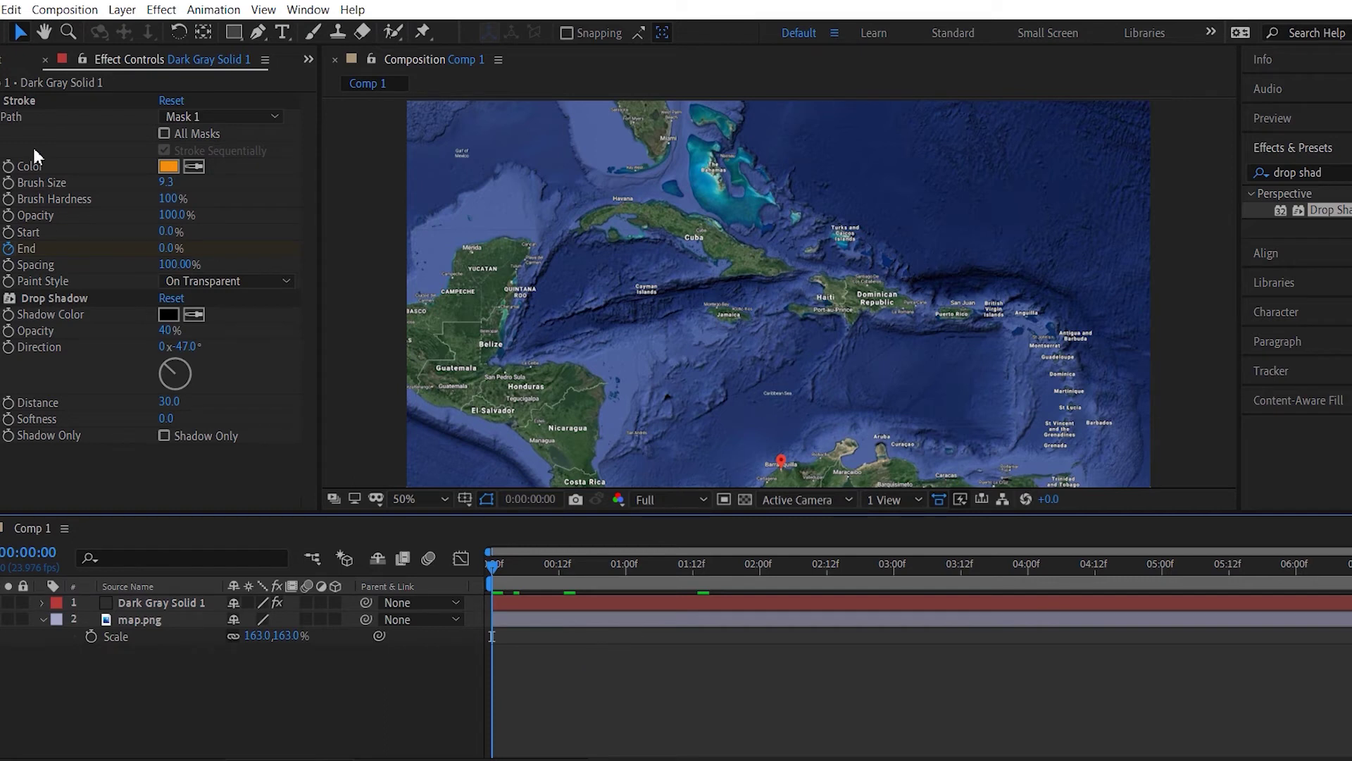
{"action": "key", "text": "ctrl+0"}
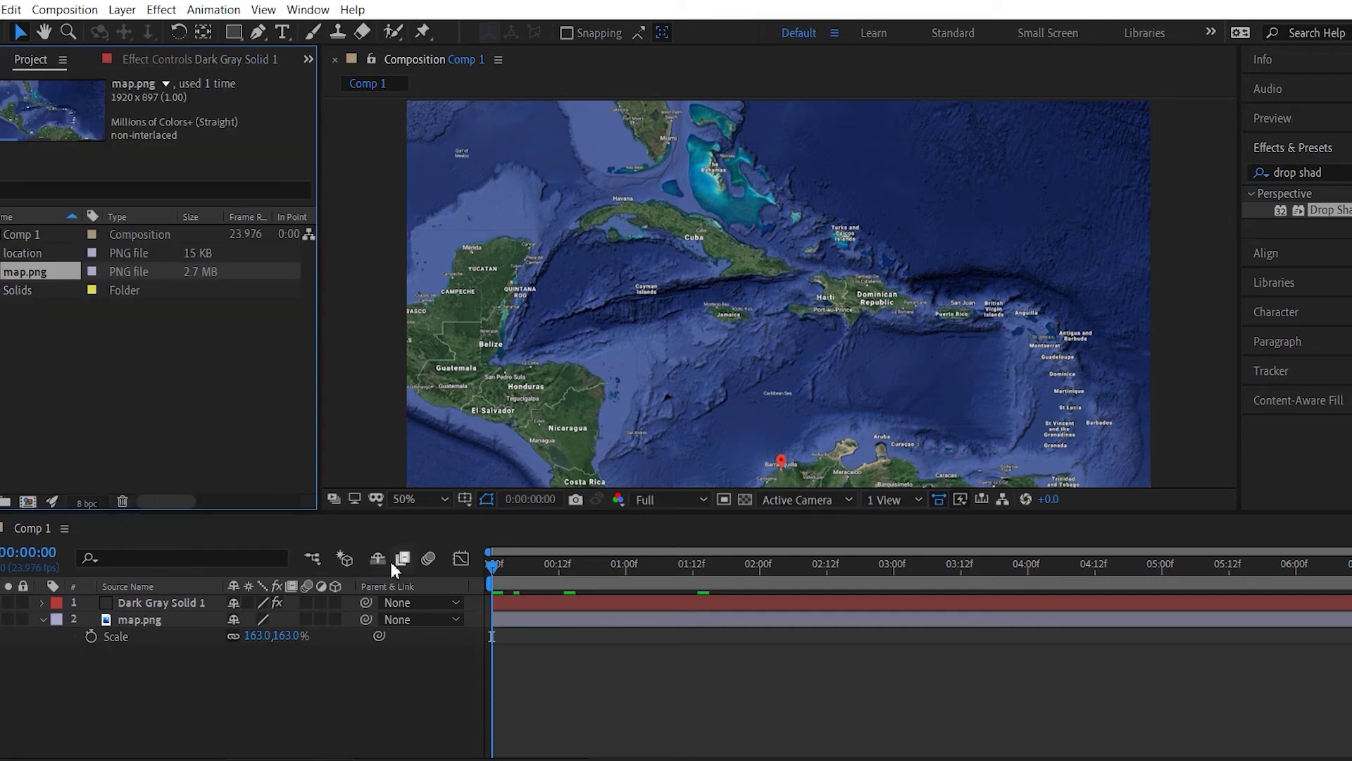
- Create a two-node camera named Camera 1 with the 50mm preset
{"action": "right_click", "coordinate": [344, 655]}
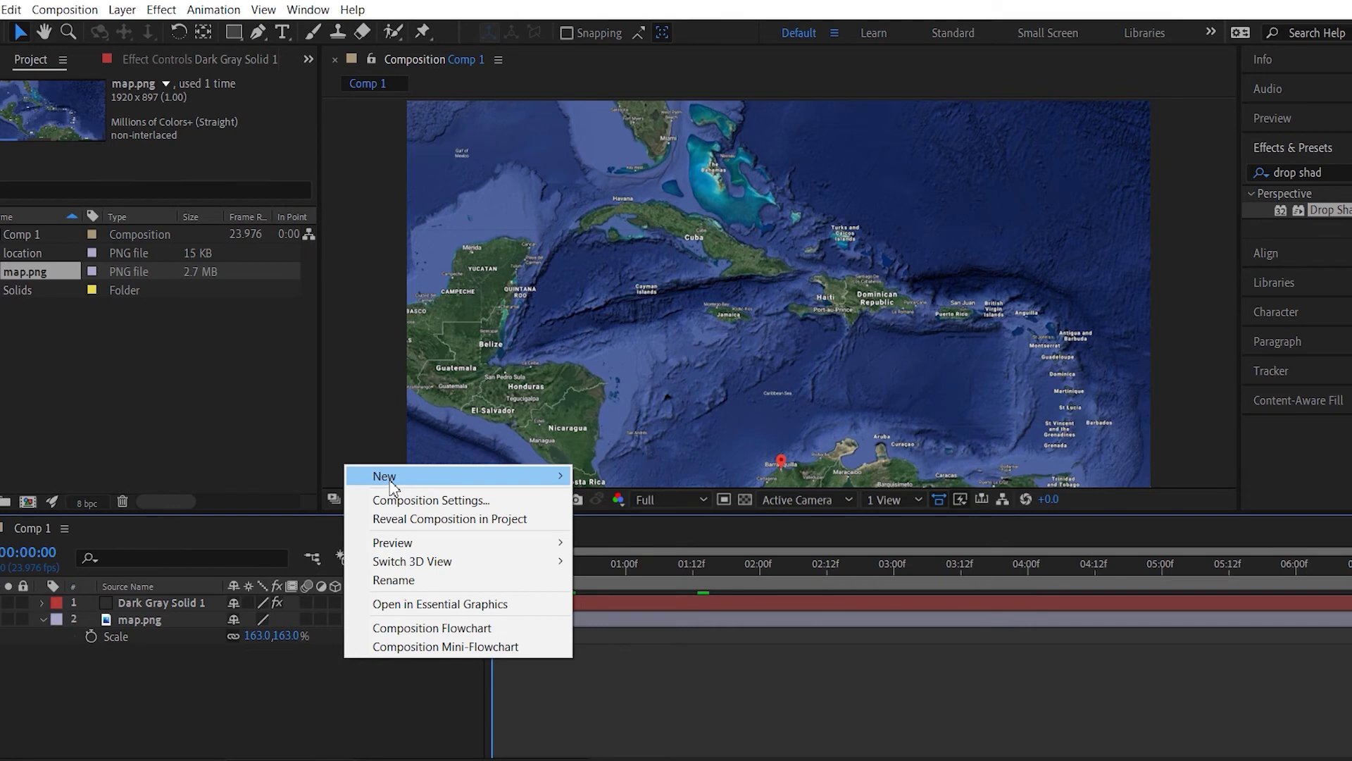
{"action": "mouse_move", "coordinate": [576, 474]}
{"action": "left_click", "coordinate": [623, 555]}
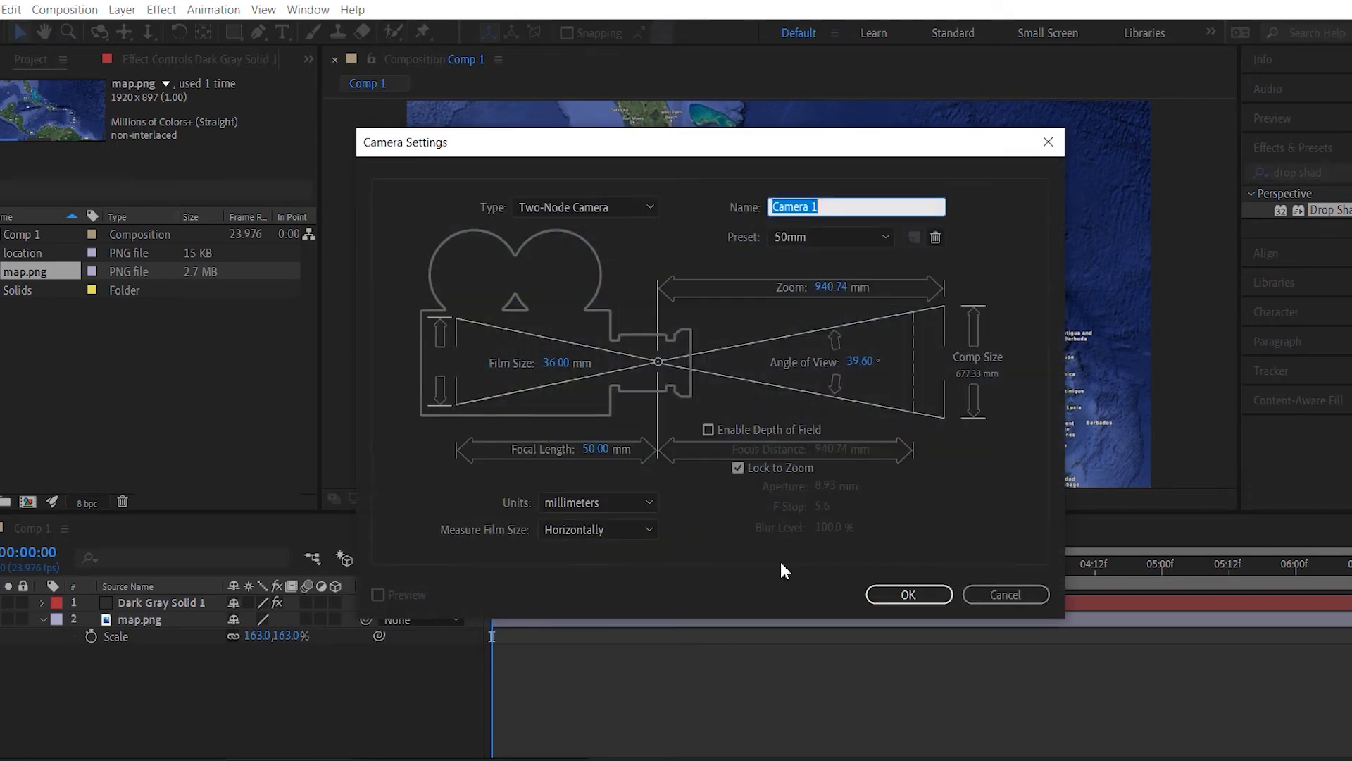
{"action": "left_click", "coordinate": [894, 596]}
{"action": "left_click", "coordinate": [854, 467]}
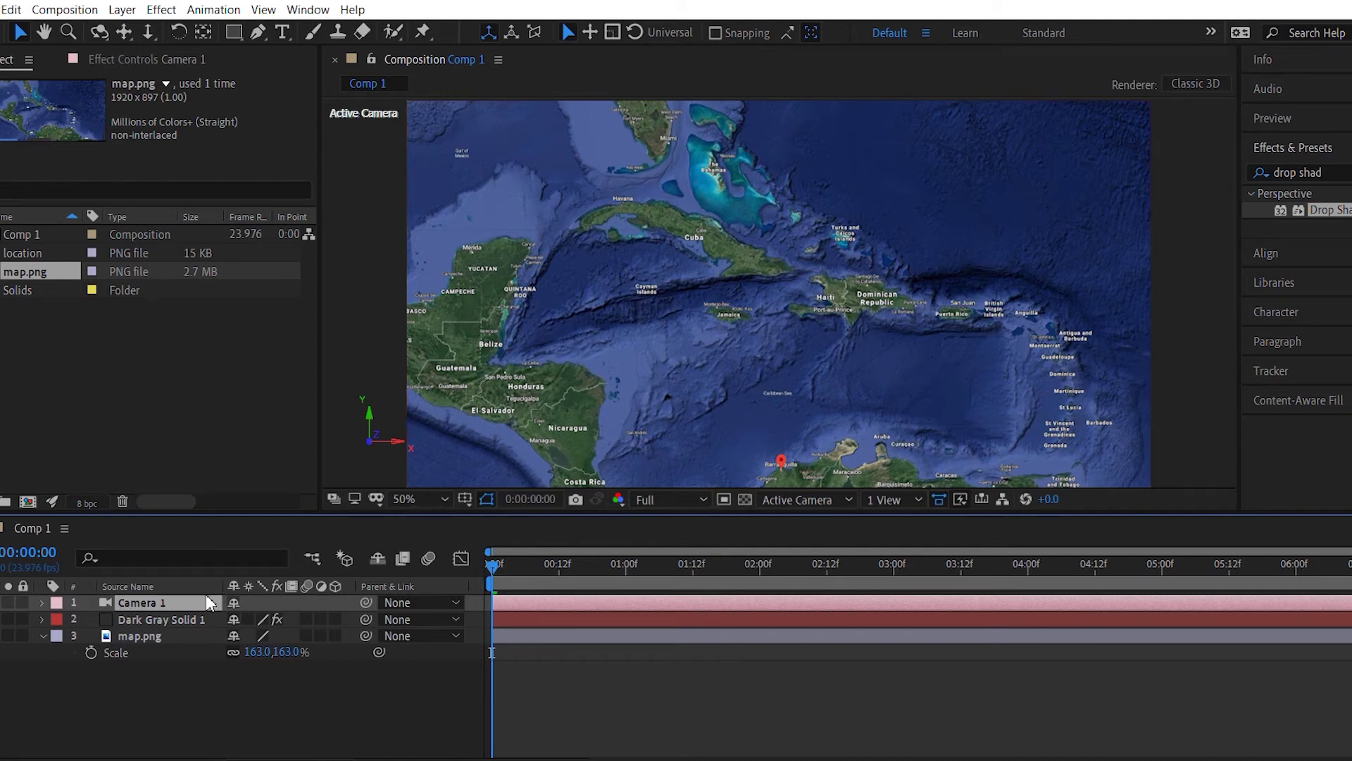
- Add a null object, turned into a 3D layer, and make it the parent of Camera 1
{"action": "left_click", "coordinate": [122, 10]}
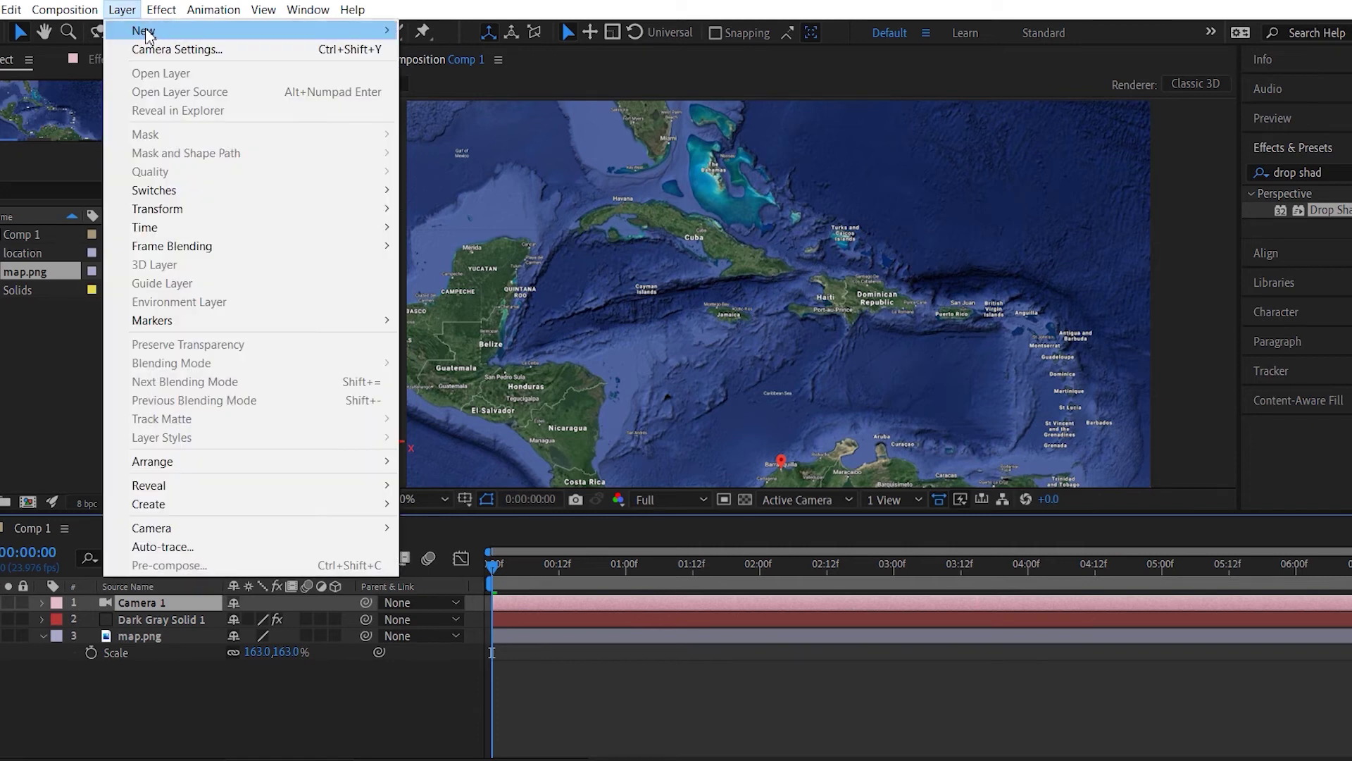
{"action": "left_click", "coordinate": [124, 12]}
{"action": "left_click", "coordinate": [126, 15]}
{"action": "mouse_move", "coordinate": [144, 34]}
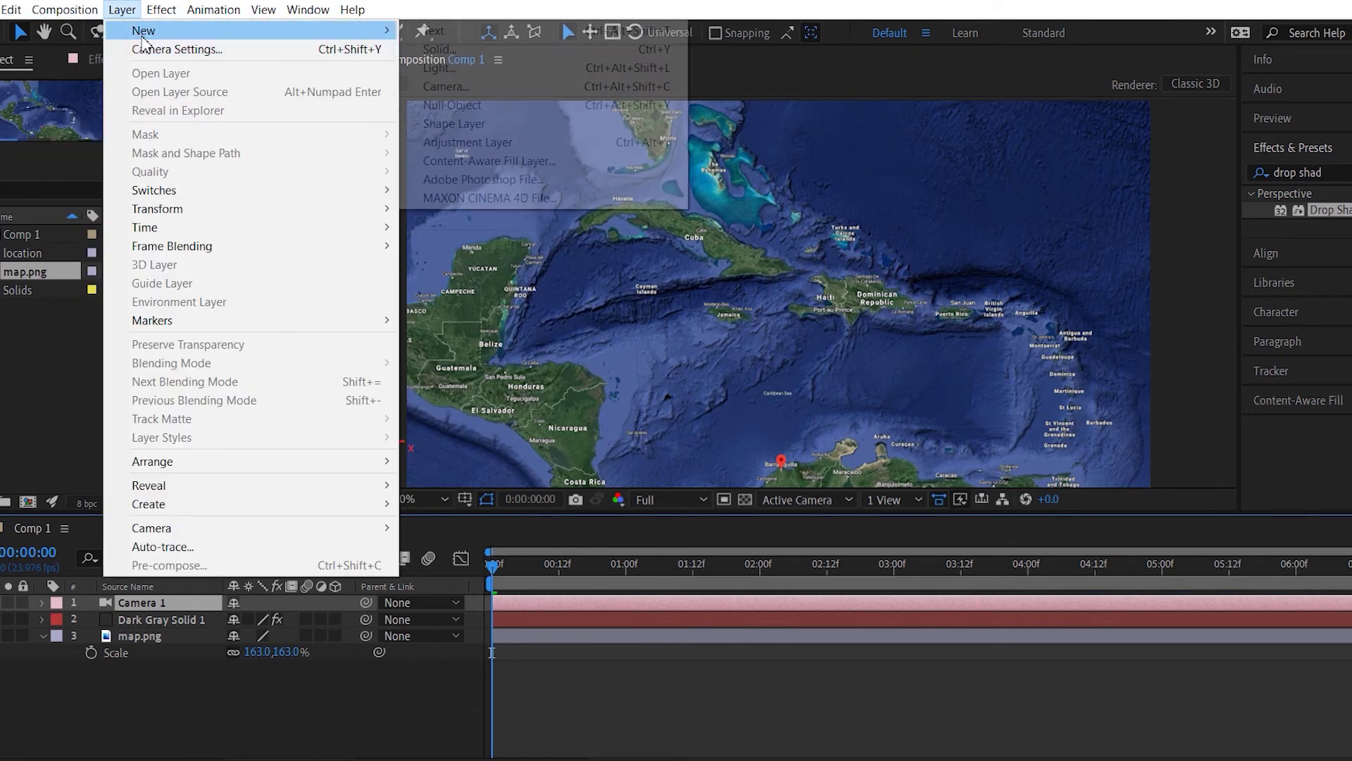
{"action": "left_click", "coordinate": [494, 105]}
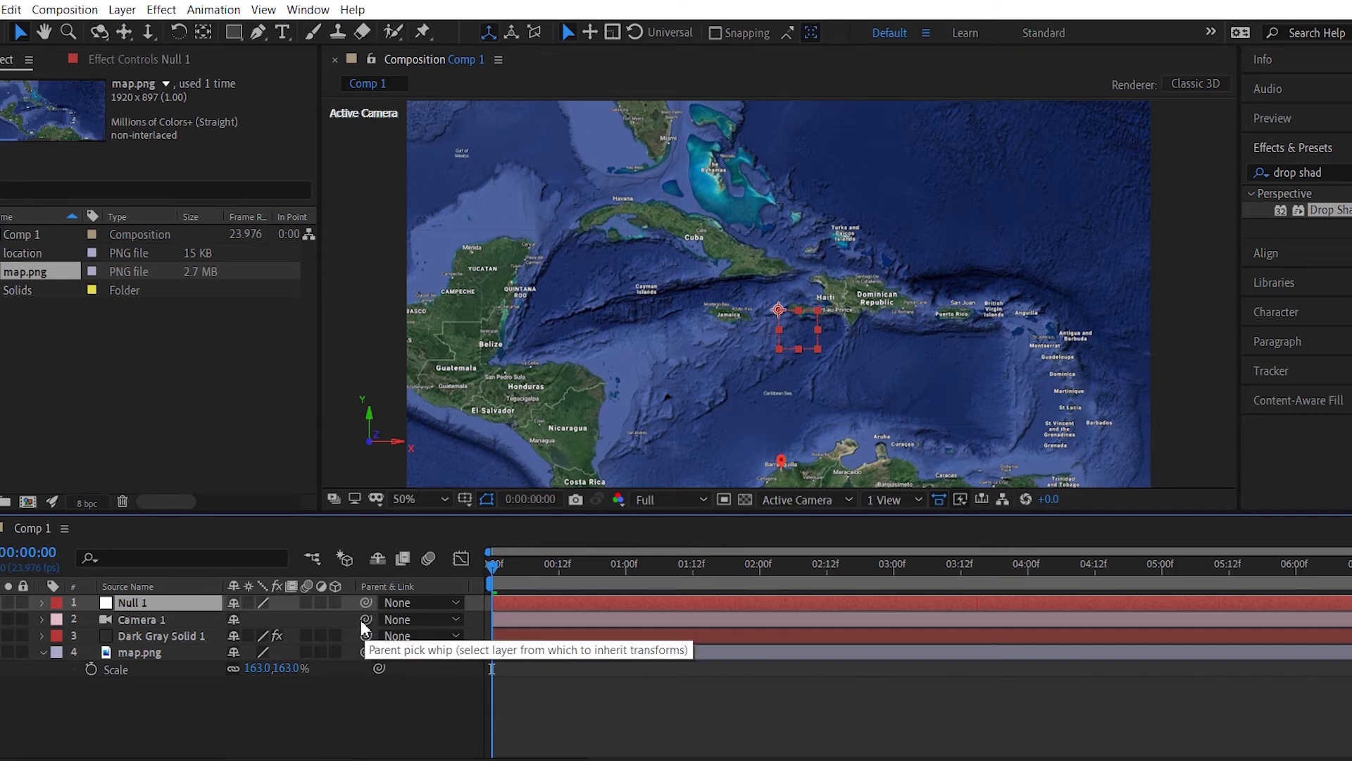
{"action": "left_click_drag", "start_coordinate": [364, 626], "coordinate": [160, 608]}
{"action": "left_click", "coordinate": [335, 603]}
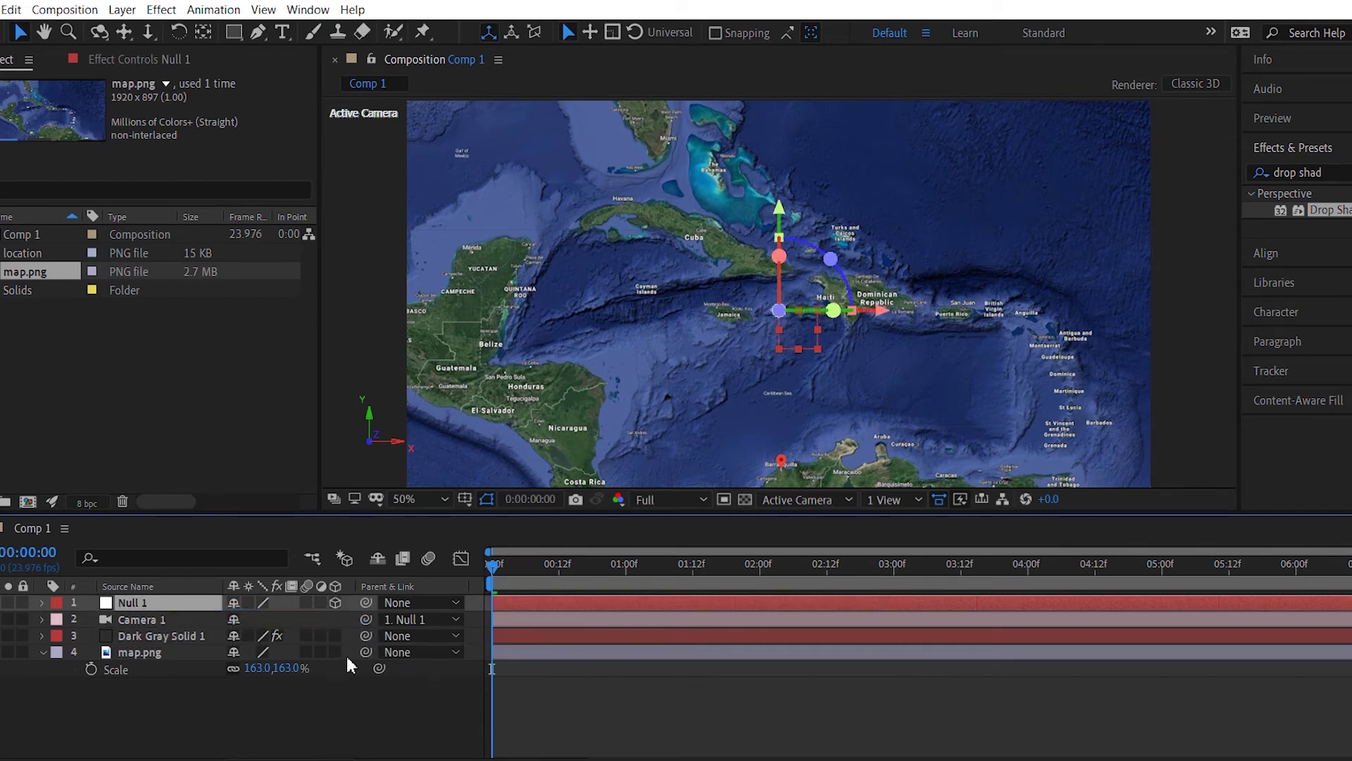
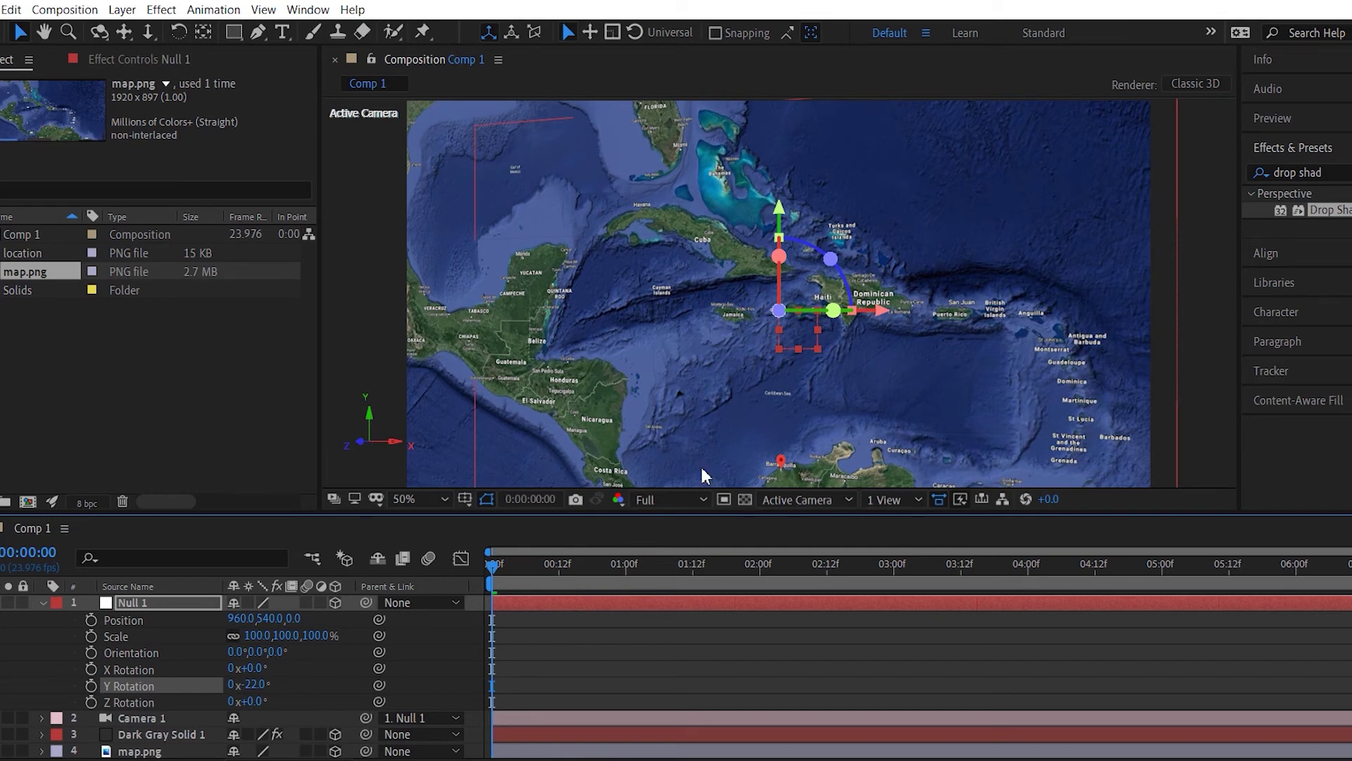
- At 0:00:00:12, keyframe all of Null 1's transform properties, with scale 43% and position 960, 854 near Barranquilla
{"action": "left_click", "coordinate": [504, 564]}
{"action": "mouse_move", "coordinate": [543, 553]}
{"action": "left_mouse_down"}
{"action": "mouse_move", "coordinate": [581, 539]}
{"action": "mouse_move", "coordinate": [558, 557]}
{"action": "left_mouse_up"}
{"action": "left_click_drag", "start_coordinate": [91, 619], "coordinate": [76, 708]}
{"action": "left_click", "coordinate": [255, 636]}
{"action": "type", "text": "56"}
{"action": "key", "text": "Return"}
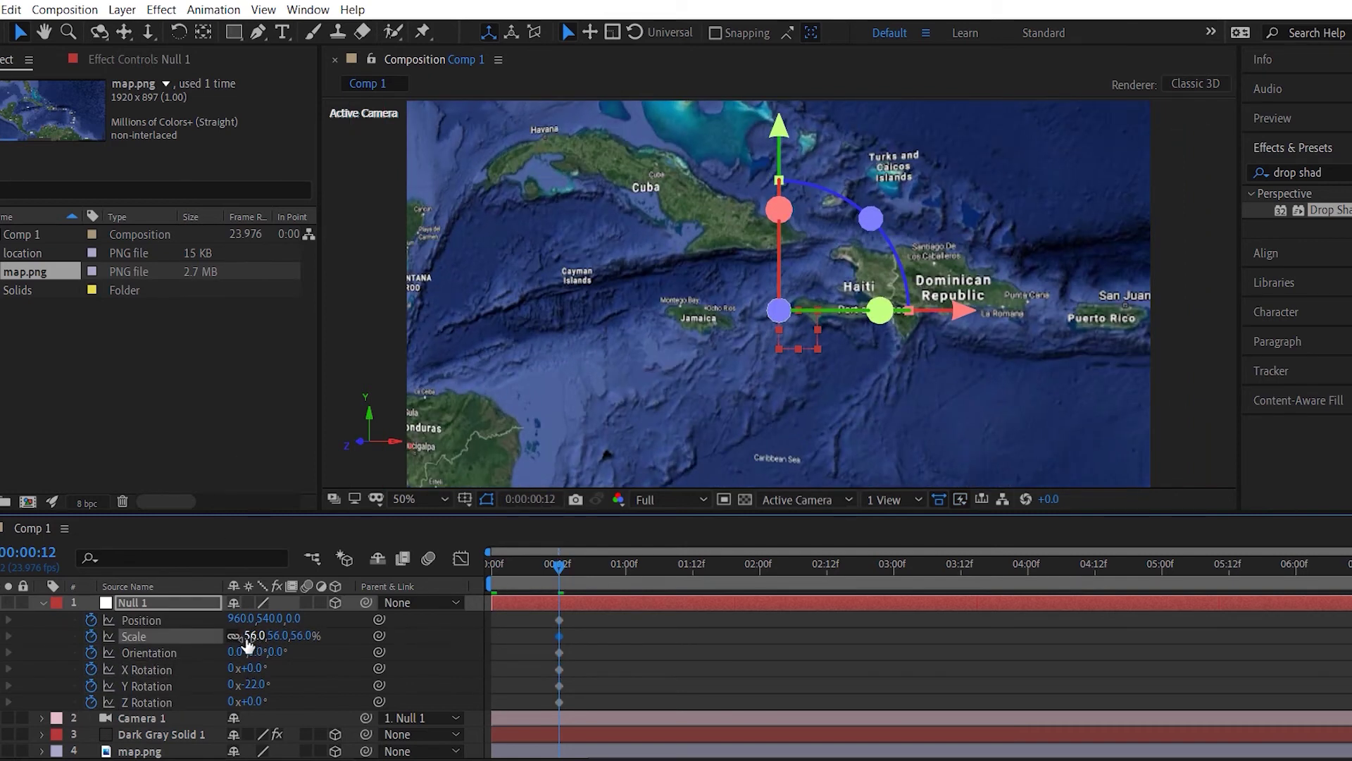
{"action": "left_click_drag", "start_coordinate": [255, 636], "coordinate": [603, 515]}
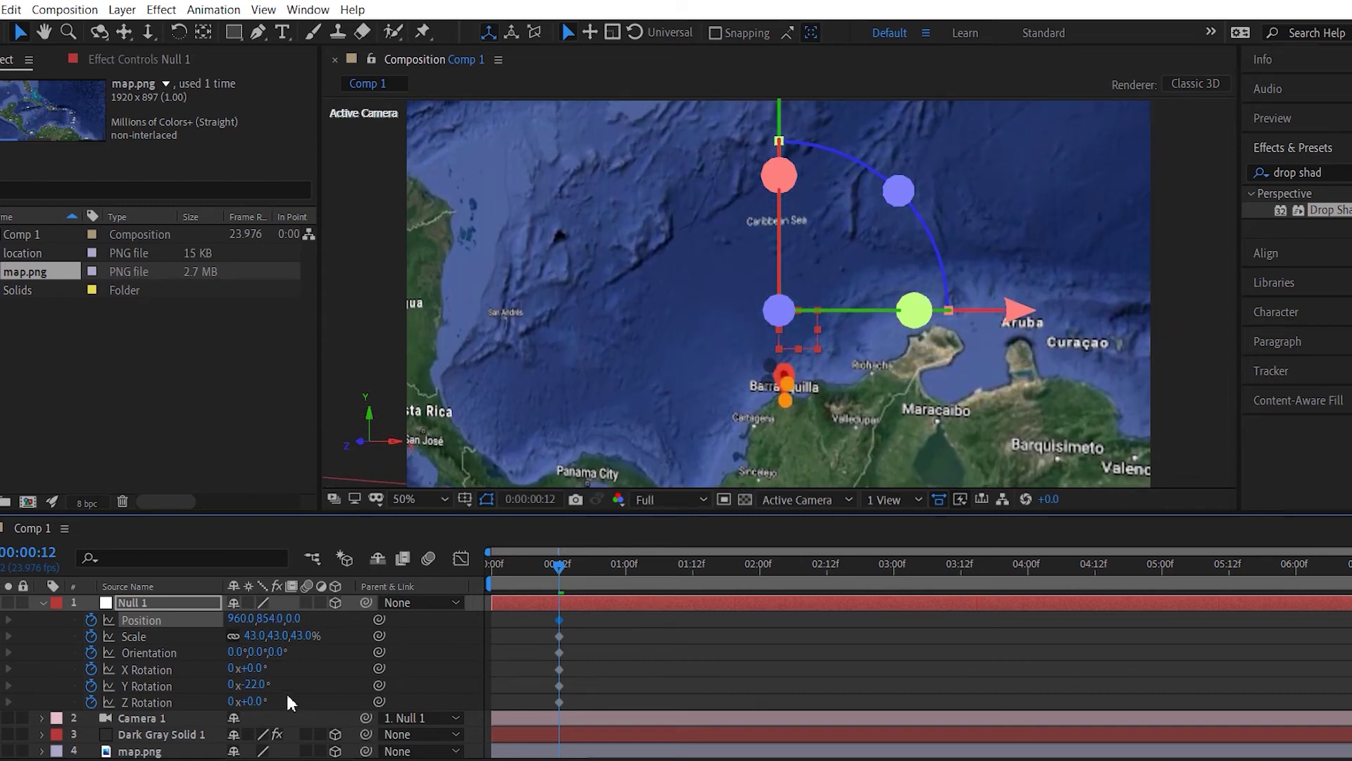
- At 0:00:01:21, keyframe all of Null 1's transform properties, with scale 63% and position 960, 345
{"action": "left_click_drag", "start_coordinate": [557, 571], "coordinate": [749, 498]}
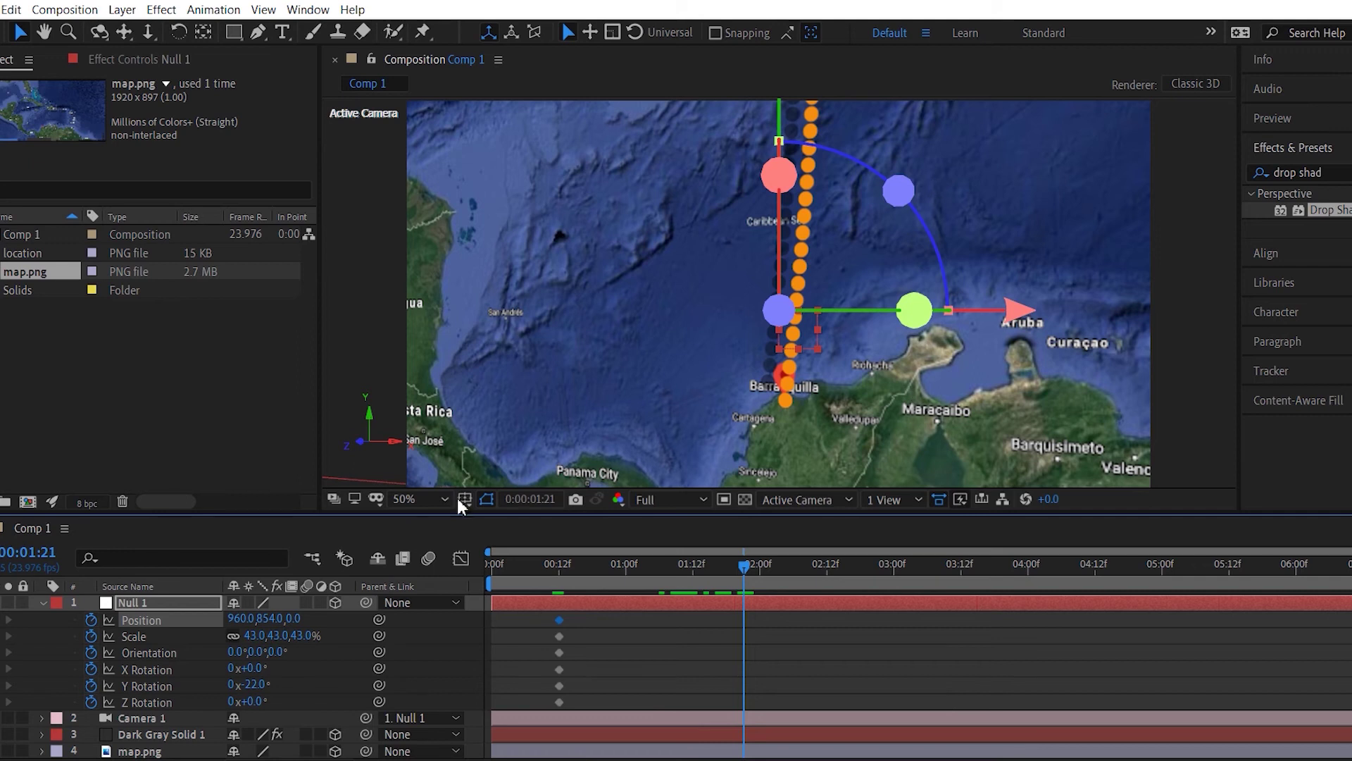
{"action": "left_click_drag", "start_coordinate": [5, 631], "coordinate": [5, 705]}
{"action": "mouse_move", "coordinate": [284, 629]}
{"action": "left_mouse_down"}
{"action": "mouse_move", "coordinate": [279, 619]}
{"action": "mouse_move", "coordinate": [262, 632]}
{"action": "mouse_move", "coordinate": [260, 658]}
{"action": "mouse_move", "coordinate": [259, 637]}
{"action": "mouse_move", "coordinate": [281, 636]}
{"action": "mouse_move", "coordinate": [261, 623]}
{"action": "left_mouse_up"}
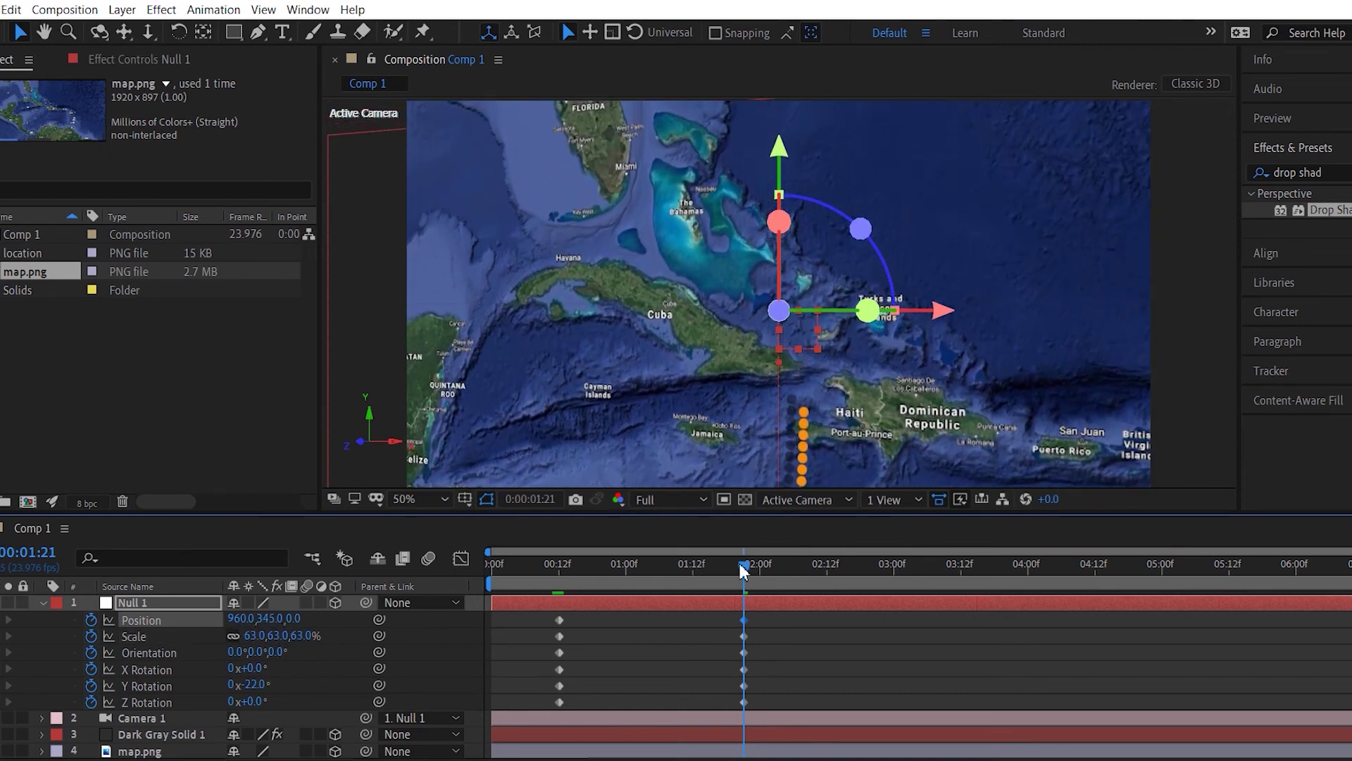
- At 0:00:04:00, keyframe Null 1's position at 789, 140, scale at 34% and Y rotation at 22°
{"action": "left_click_drag", "start_coordinate": [741, 569], "coordinate": [1024, 485]}
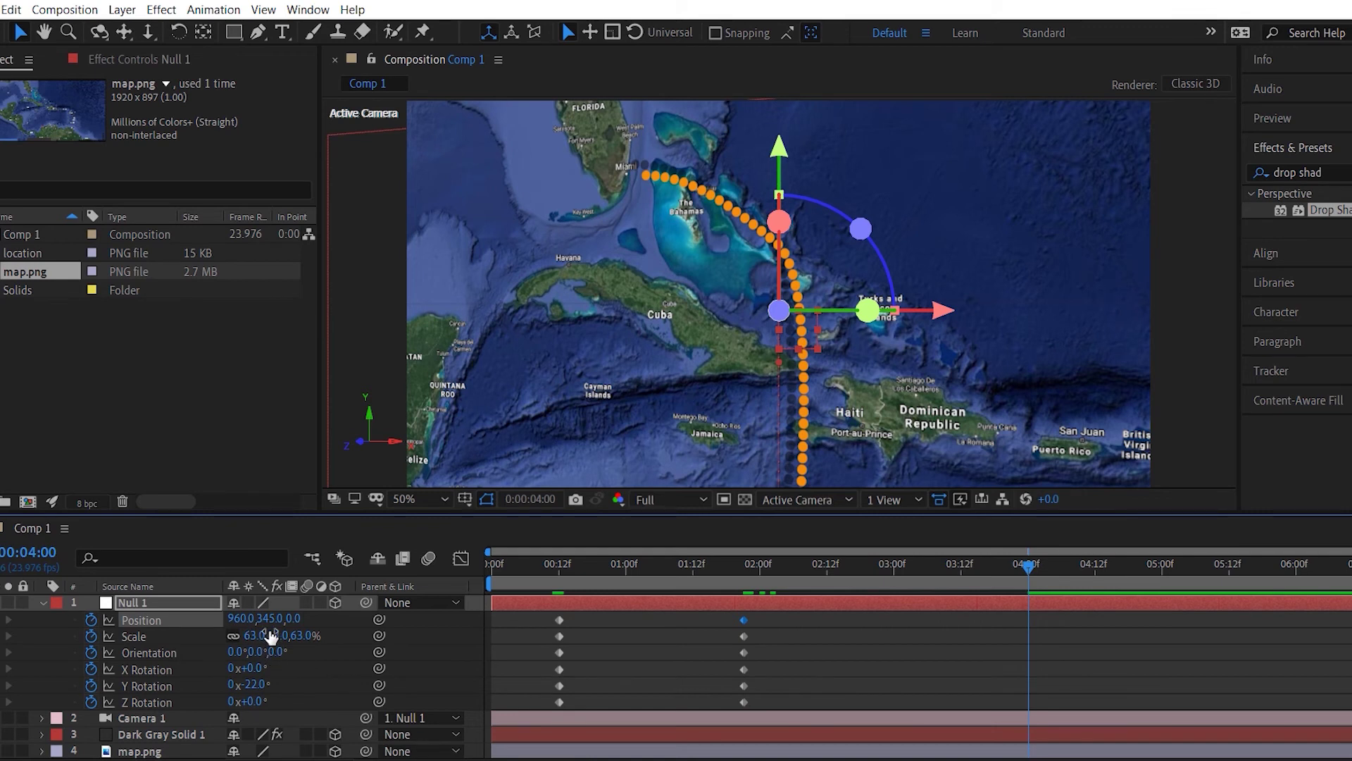
{"action": "left_click_drag", "start_coordinate": [255, 618], "coordinate": [169, 619]}
{"action": "left_click_drag", "start_coordinate": [39, 700], "coordinate": [76, 672]}
{"action": "left_click_drag", "start_coordinate": [263, 639], "coordinate": [268, 700]}
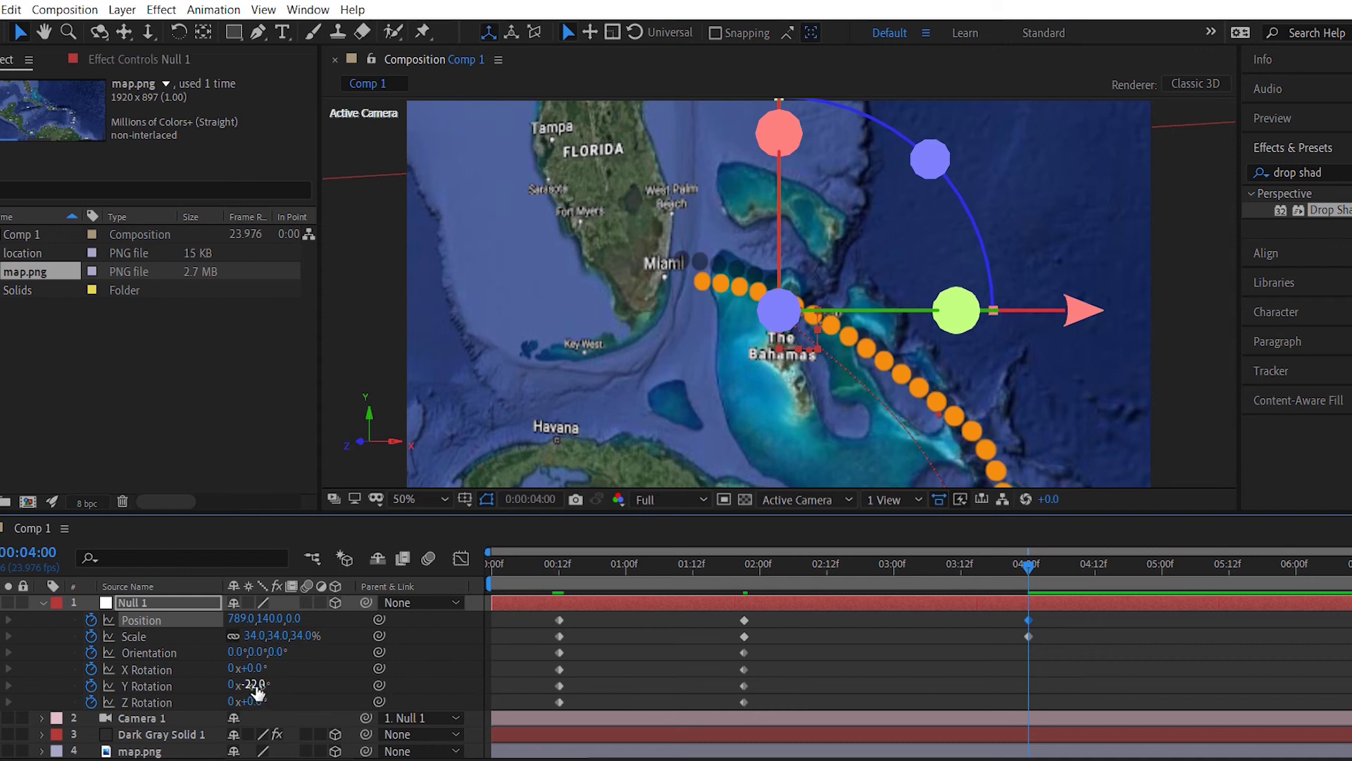
{"action": "left_click", "coordinate": [252, 683]}
{"action": "type", "text": "22"}
{"action": "key", "text": "Return"}
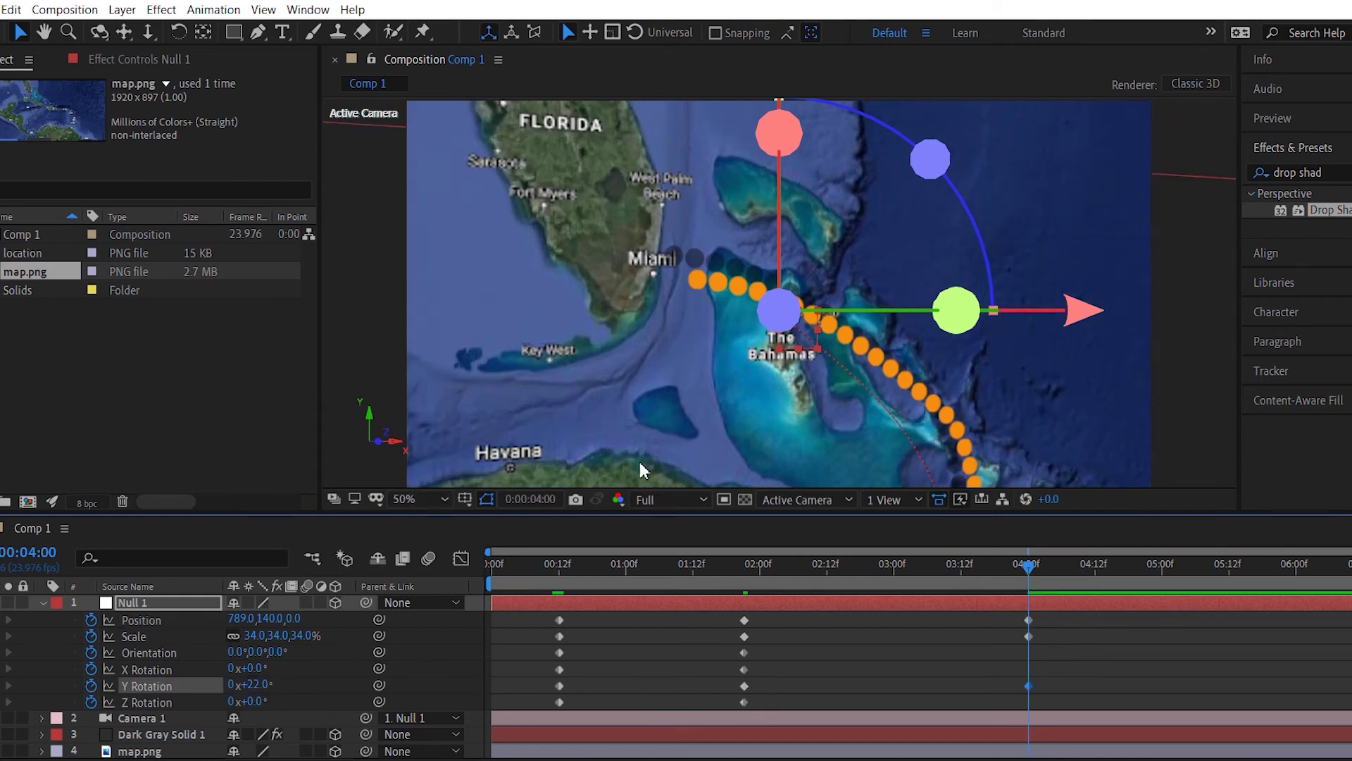
- Apply Easy Ease to all of Null 1's keyframes and preview the camera move from the start
{"action": "left_click_drag", "start_coordinate": [1066, 624], "coordinate": [536, 706]}
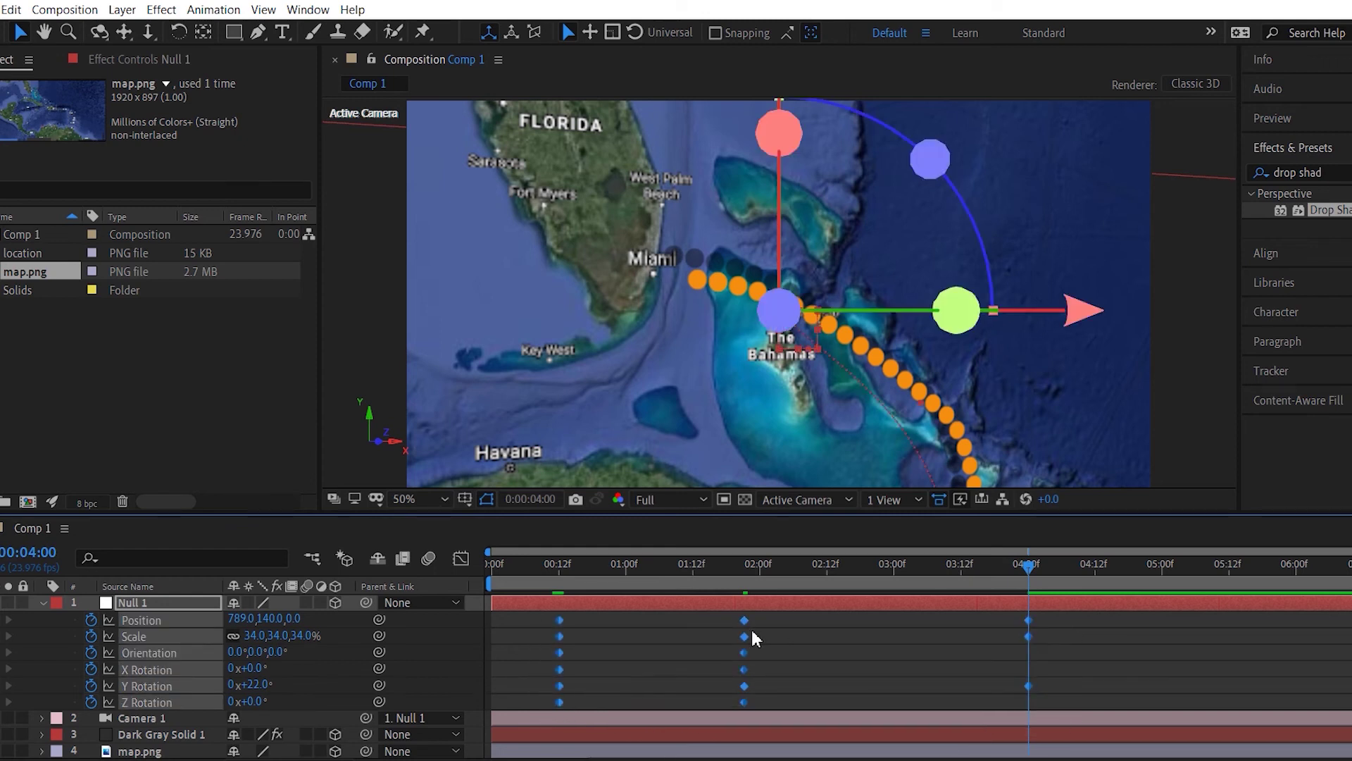
{"action": "key", "text": "F9"}
{"action": "key", "text": "Home"}
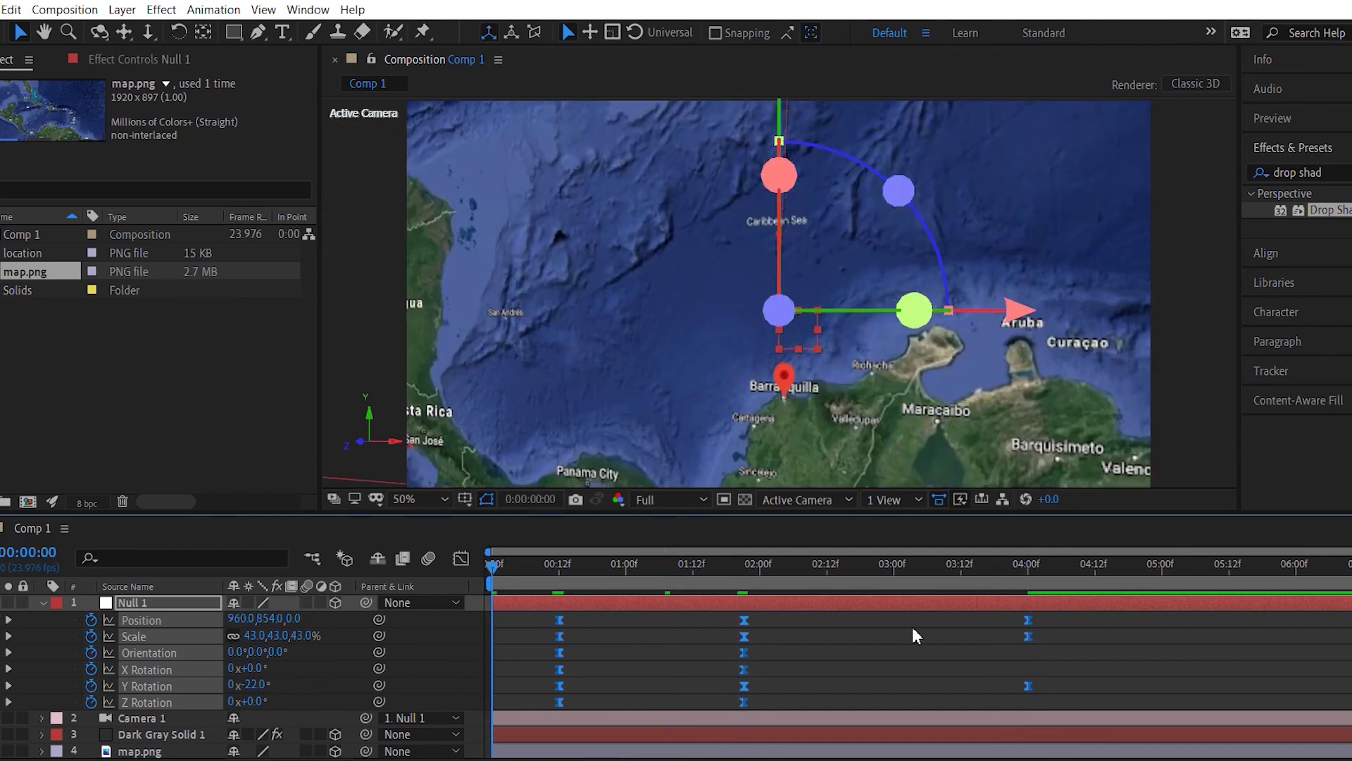
{"action": "key", "text": "space"}
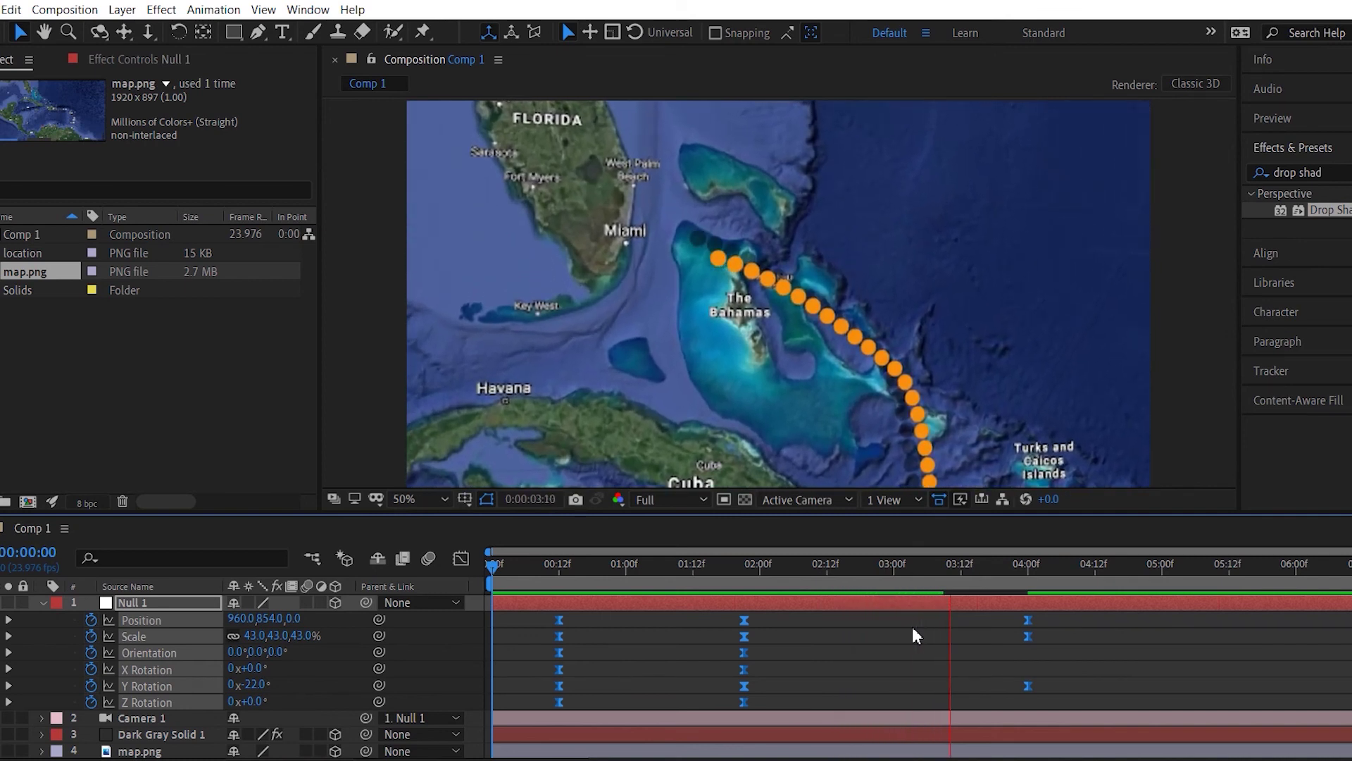
{"action": "key", "text": "space"}
- Shift Null 1's last position, scale and Y rotation keyframes to 0:00:03:05 and preview the new timing from 0:00:02:00
{"action": "left_click_drag", "start_coordinate": [1088, 694], "coordinate": [922, 623]}
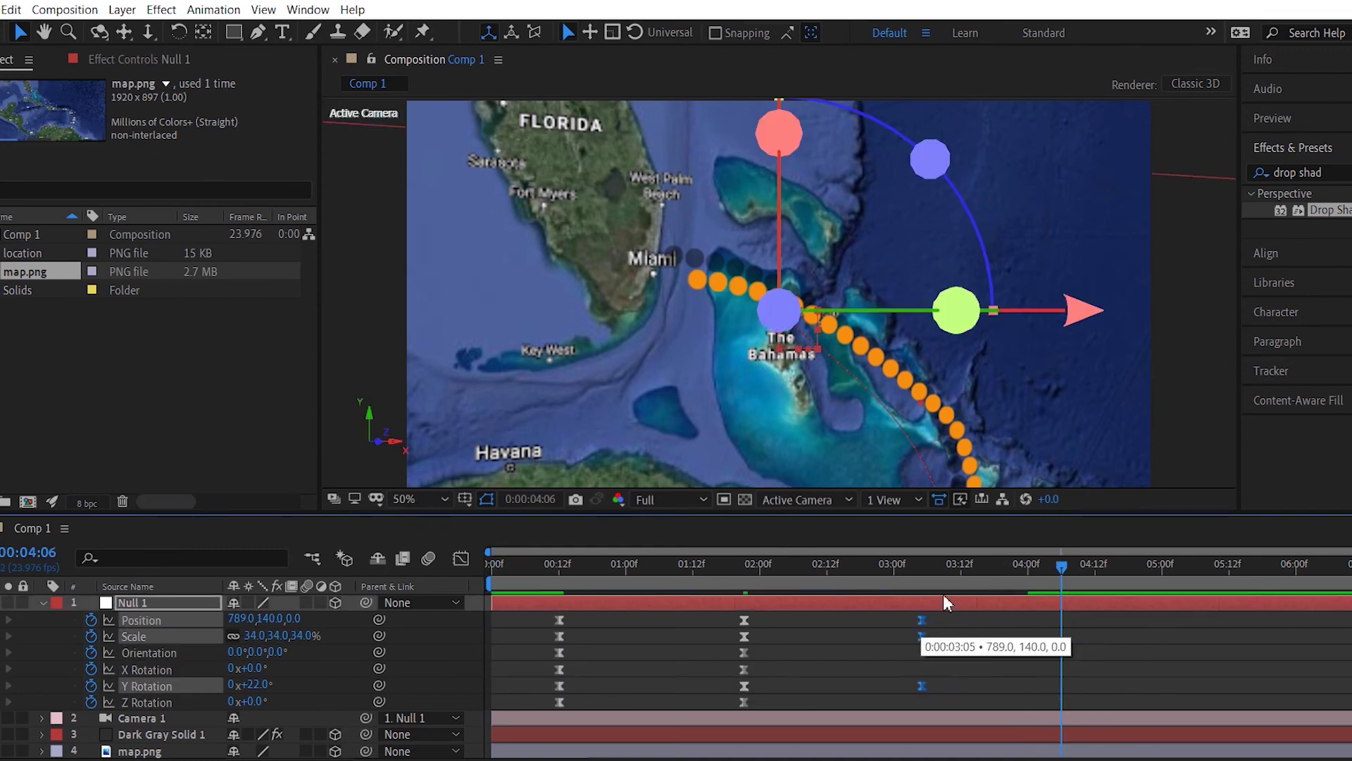
{"action": "left_click", "coordinate": [956, 566]}
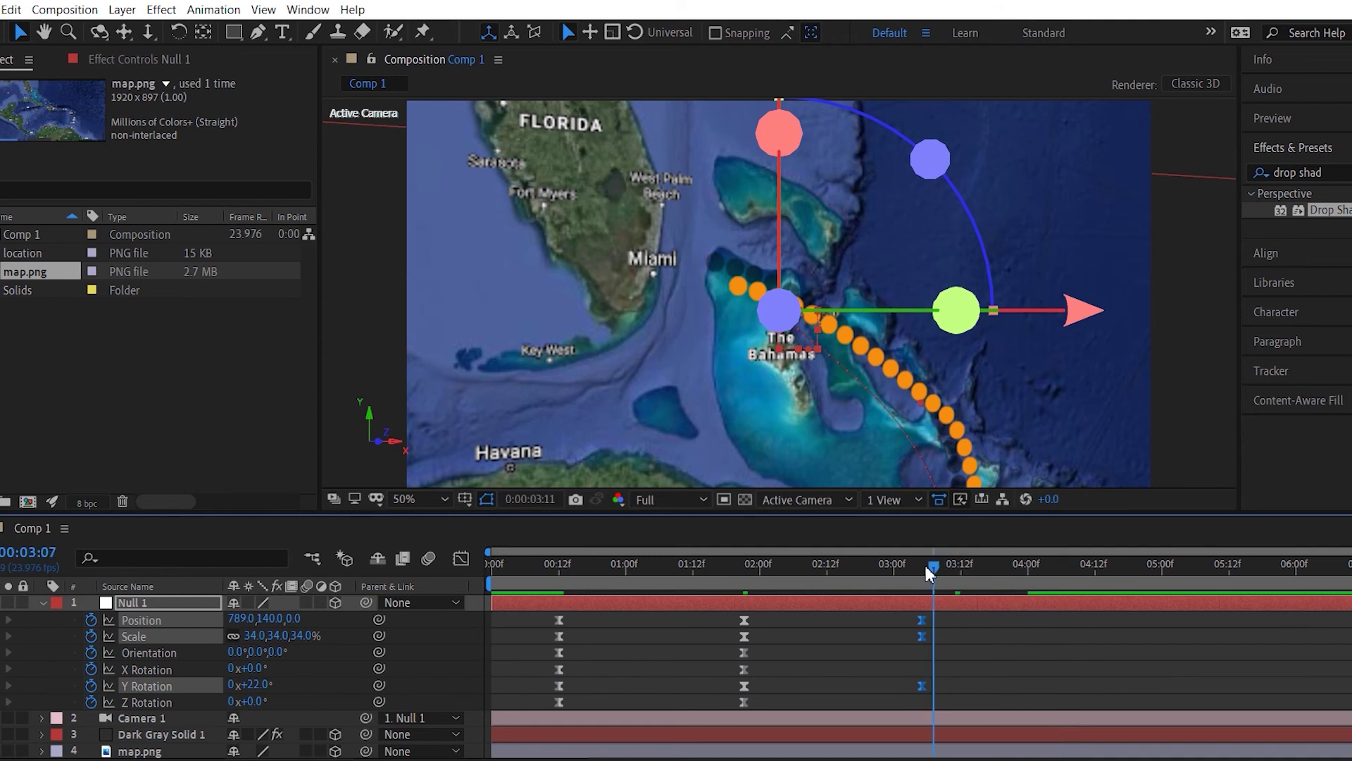
{"action": "mouse_move", "coordinate": [913, 565]}
{"action": "left_mouse_down"}
{"action": "mouse_move", "coordinate": [543, 564]}
{"action": "mouse_move", "coordinate": [754, 560]}
{"action": "left_mouse_up"}
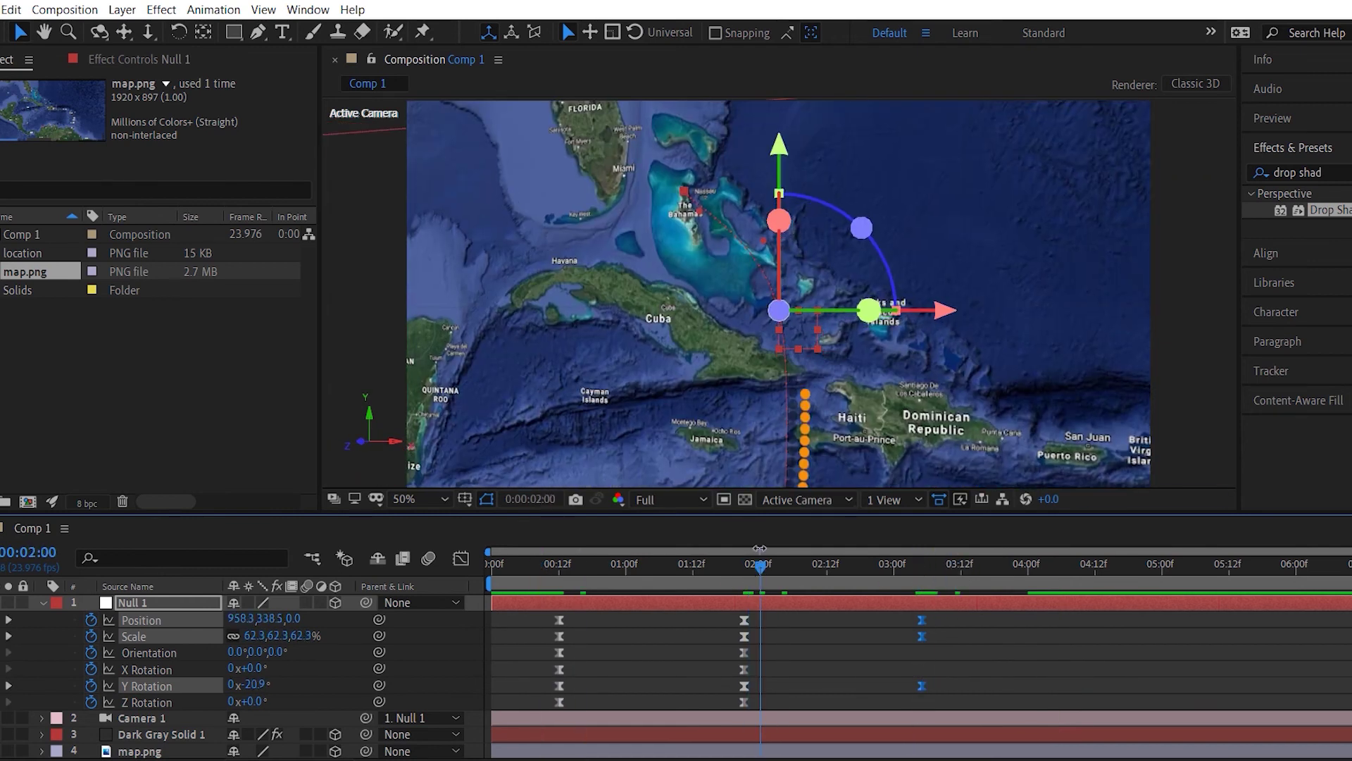
{"action": "key", "text": "space"}
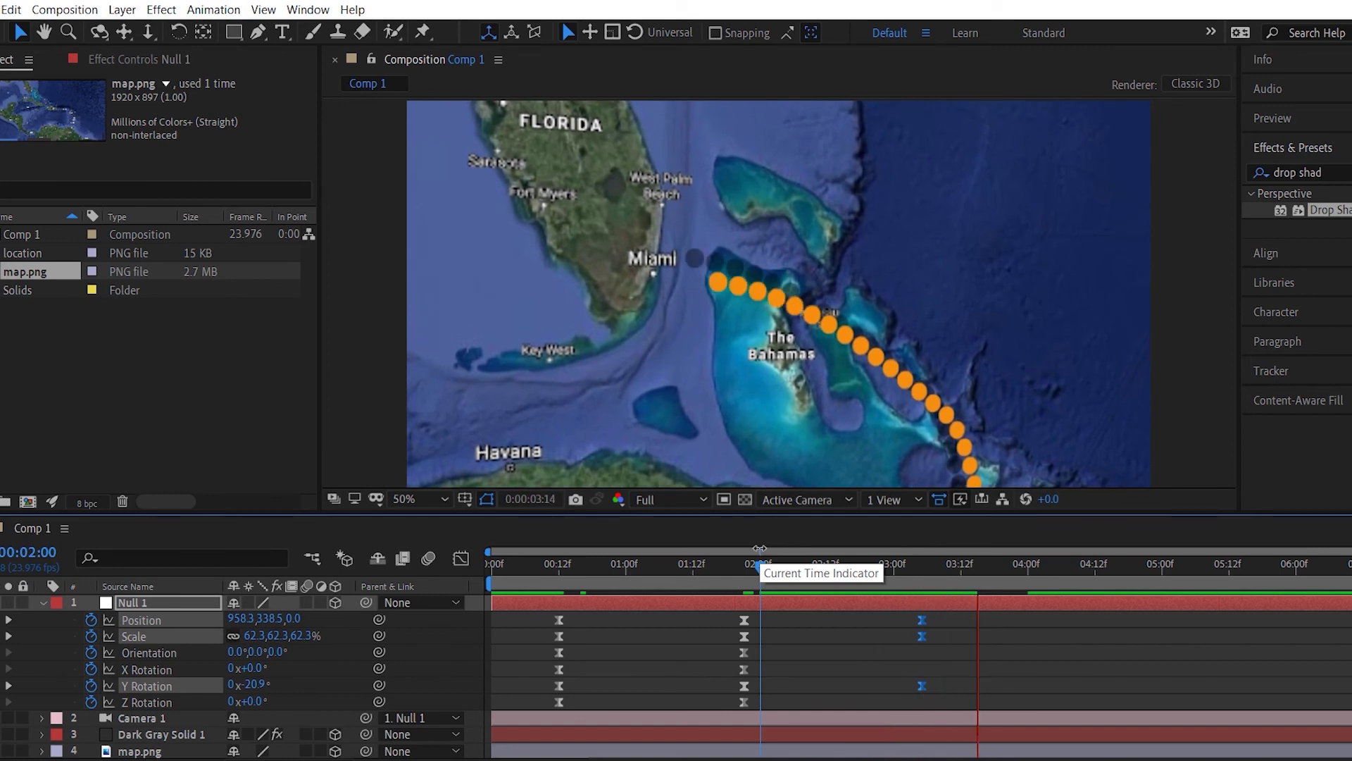
{"action": "key", "text": "space"}
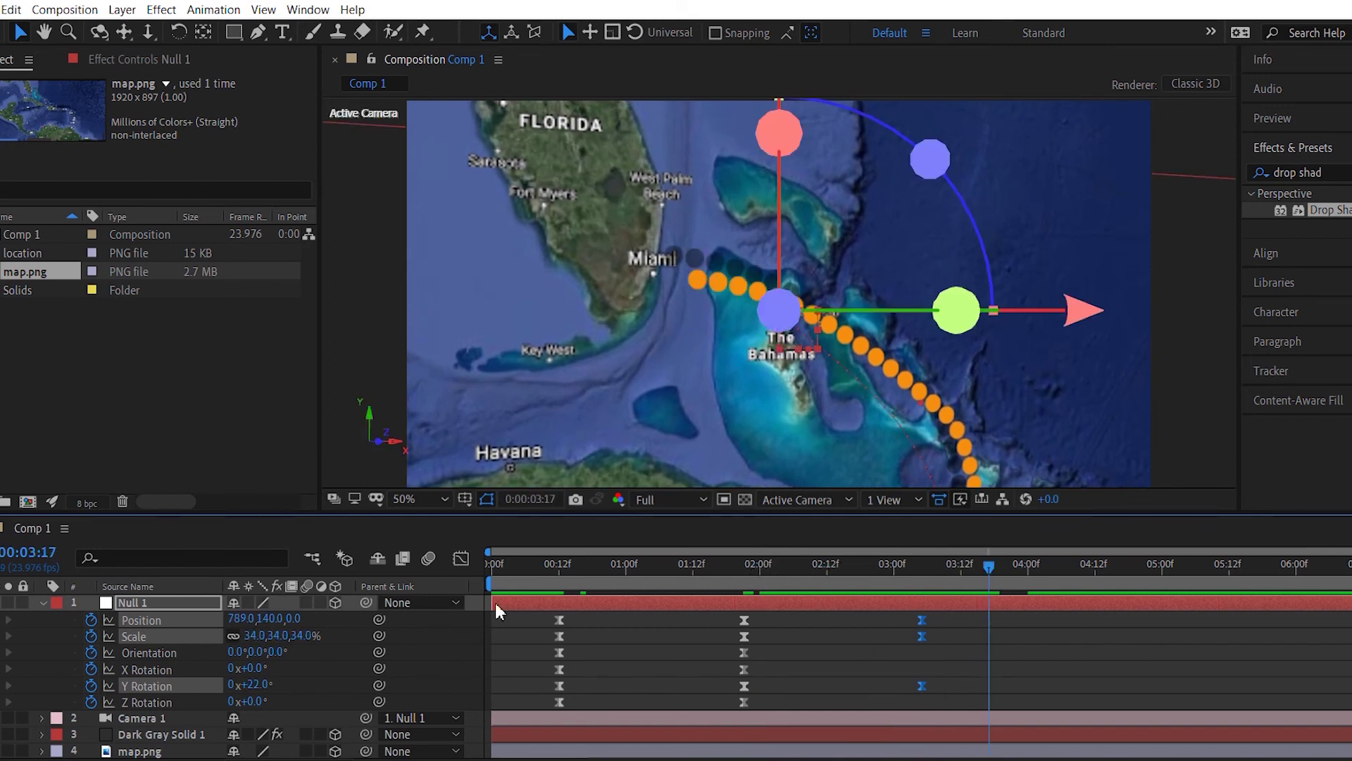
{"action": "key", "text": "Home"}
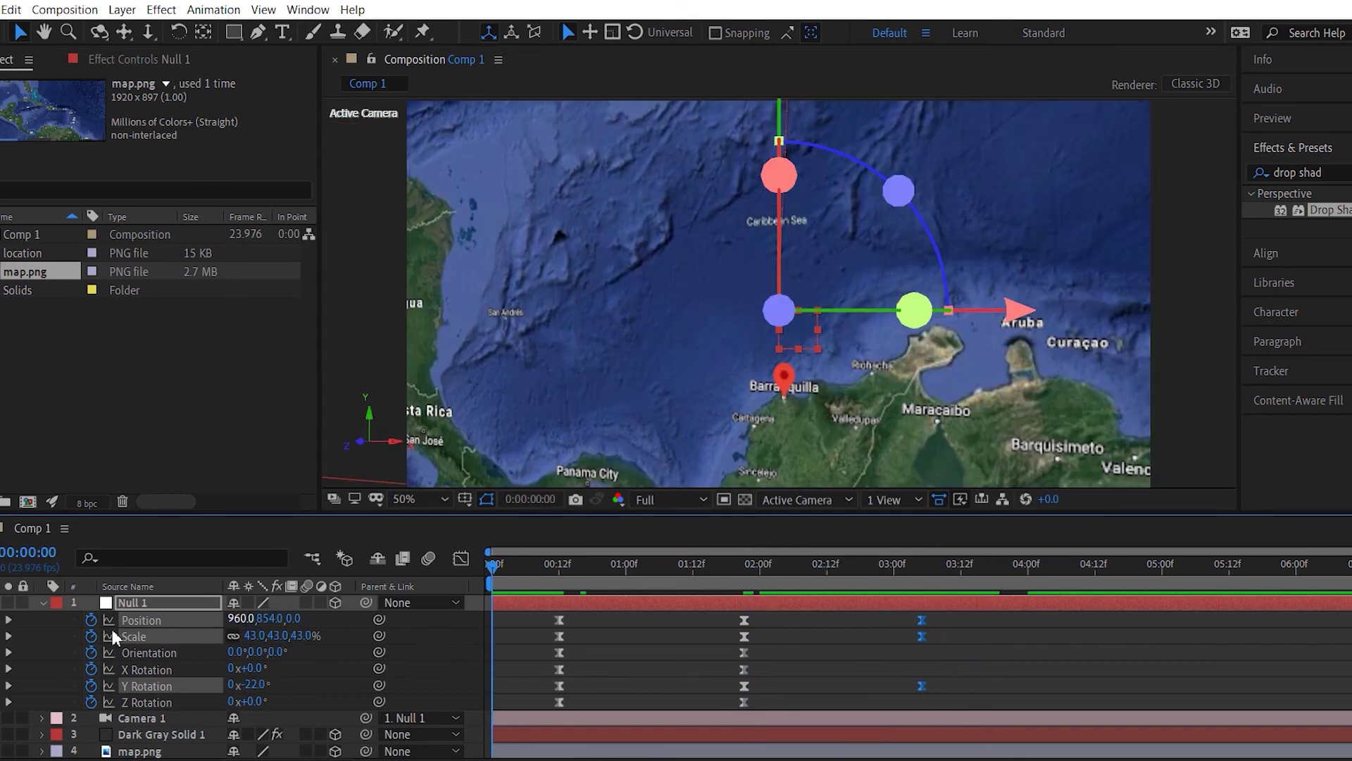
{"action": "left_click", "coordinate": [43, 602]}
- Add the location pin image as the topmost layer of the composition and make it a 3D layer
{"action": "left_click_drag", "start_coordinate": [30, 257], "coordinate": [180, 670]}
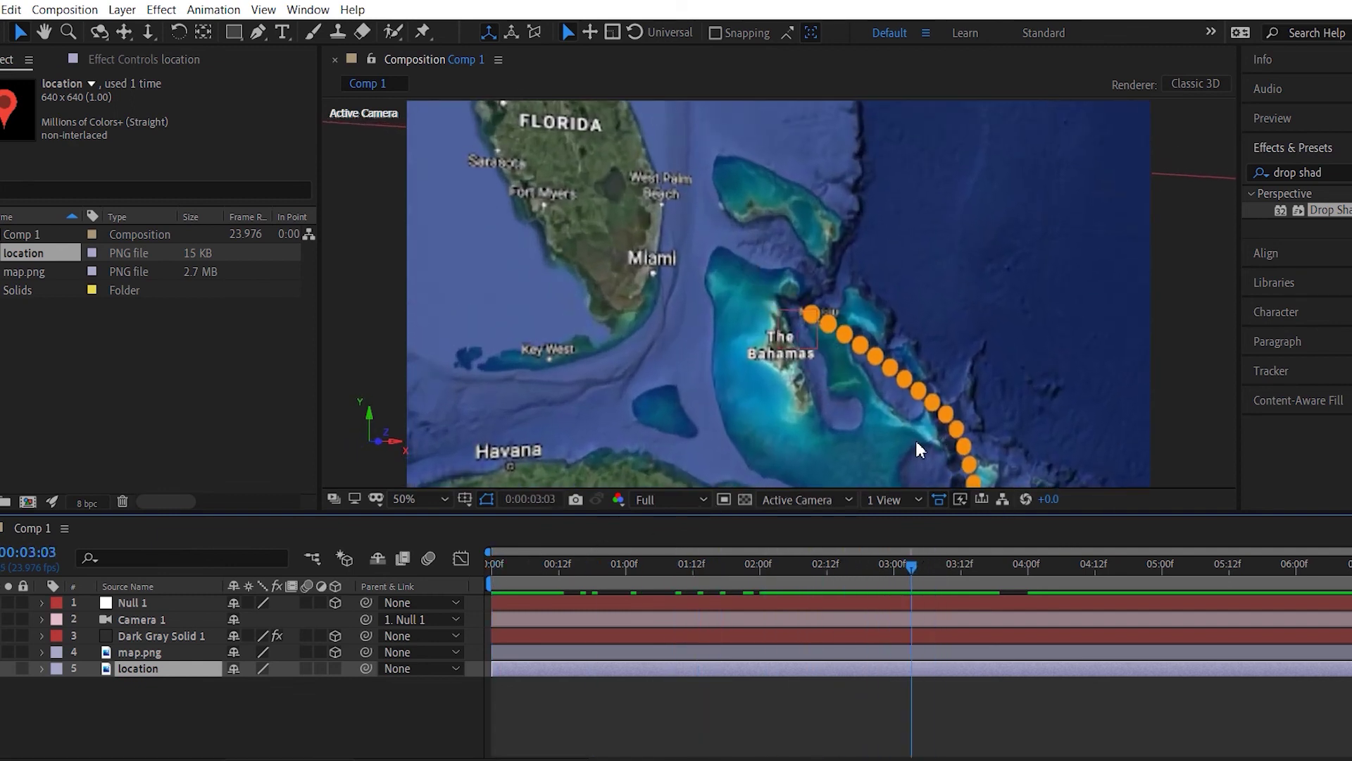
{"action": "left_click_drag", "start_coordinate": [121, 671], "coordinate": [136, 602]}
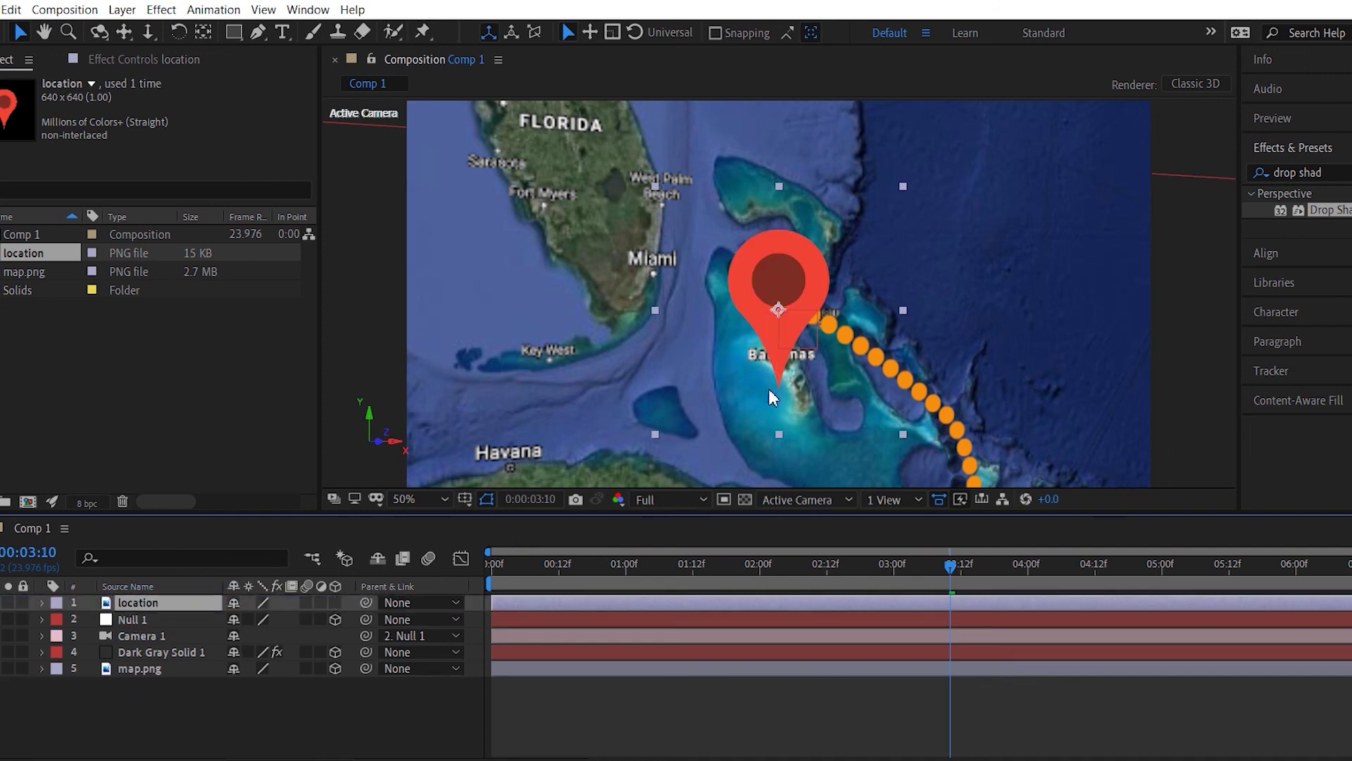
{"action": "left_click", "coordinate": [335, 603]}
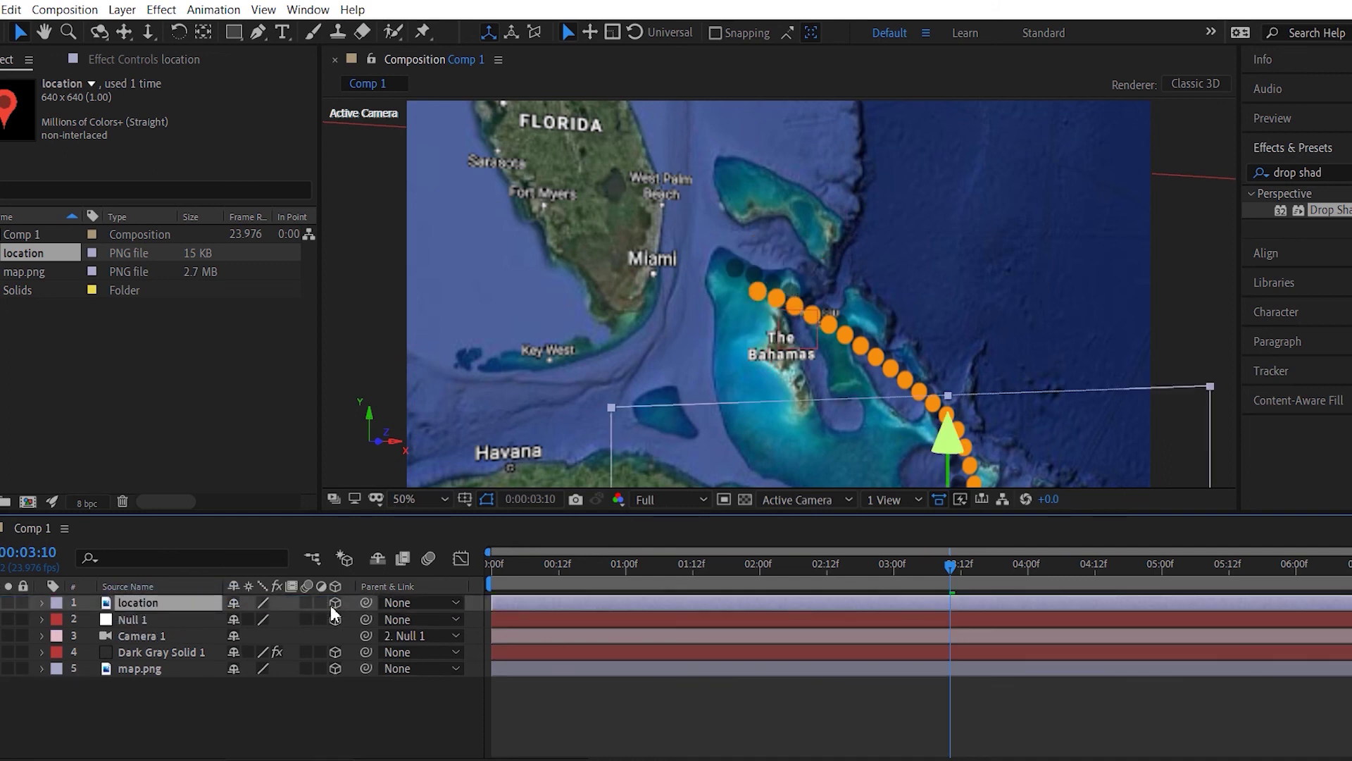
{"action": "left_click", "coordinate": [335, 603]}
{"action": "left_click", "coordinate": [337, 602]}
- Scale the location pin to 15% and position it on Miami at 676, 79, 0
{"action": "key", "text": "s"}
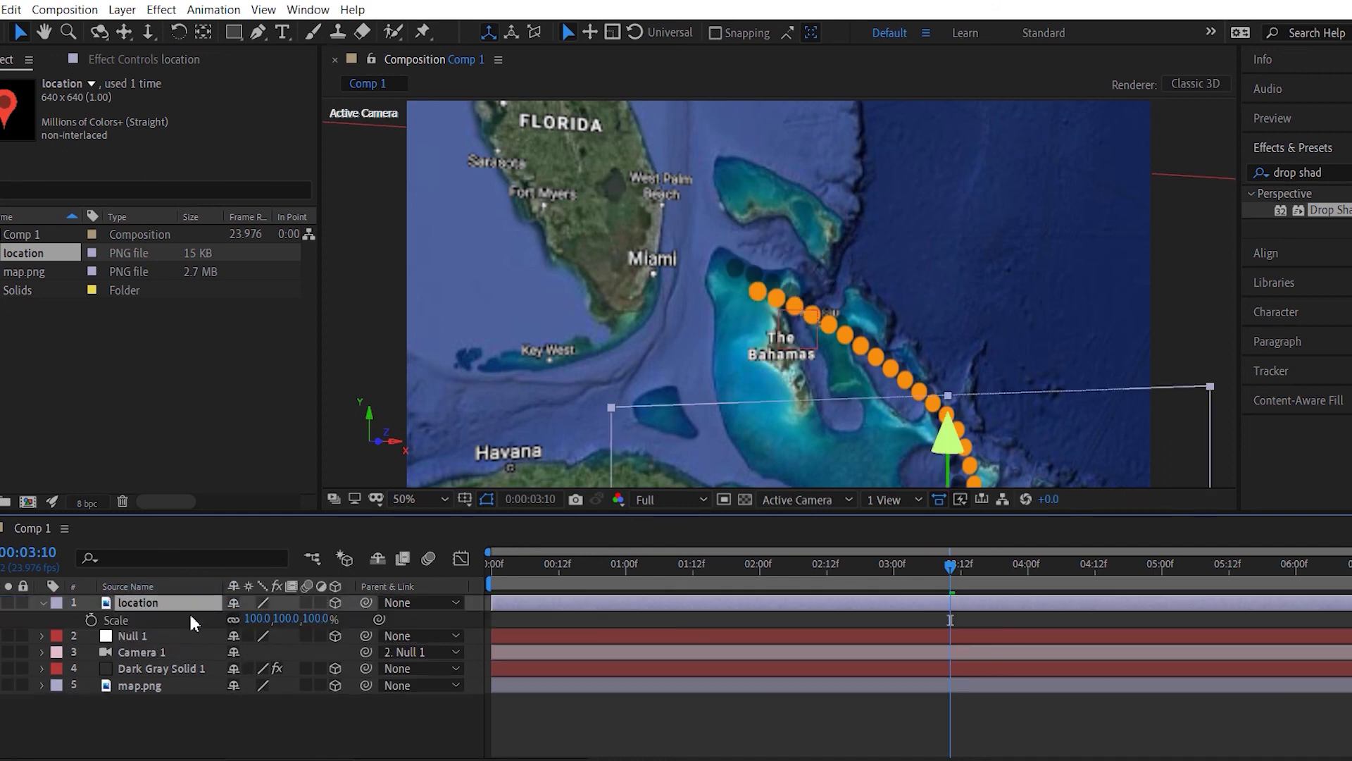
{"action": "key", "text": "shift+p"}
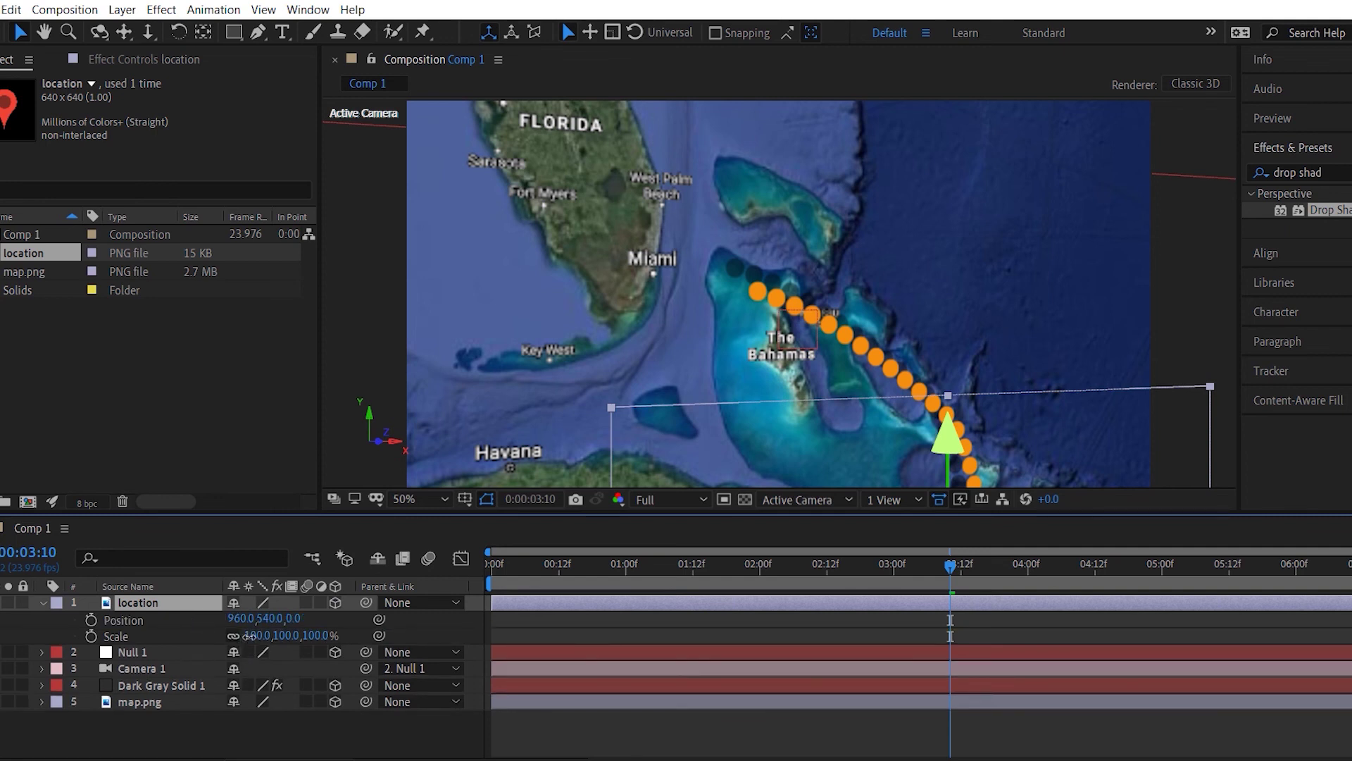
{"action": "mouse_move", "coordinate": [250, 635]}
{"action": "left_mouse_down"}
{"action": "mouse_move", "coordinate": [235, 635]}
{"action": "mouse_move", "coordinate": [272, 619]}
{"action": "mouse_move", "coordinate": [238, 618]}
{"action": "mouse_move", "coordinate": [264, 635]}
{"action": "mouse_move", "coordinate": [233, 635]}
{"action": "mouse_move", "coordinate": [247, 619]}
{"action": "left_mouse_up"}
{"action": "left_click_drag", "start_coordinate": [236, 619], "coordinate": [277, 618]}
- Split the location layer at 0:00:03:16 and delete the part before that time
{"action": "left_click_drag", "start_coordinate": [867, 567], "coordinate": [982, 560]}
{"action": "left_click", "coordinate": [899, 603]}
{"action": "key", "text": "ctrl+shift+d"}
{"action": "left_click", "coordinate": [902, 624]}
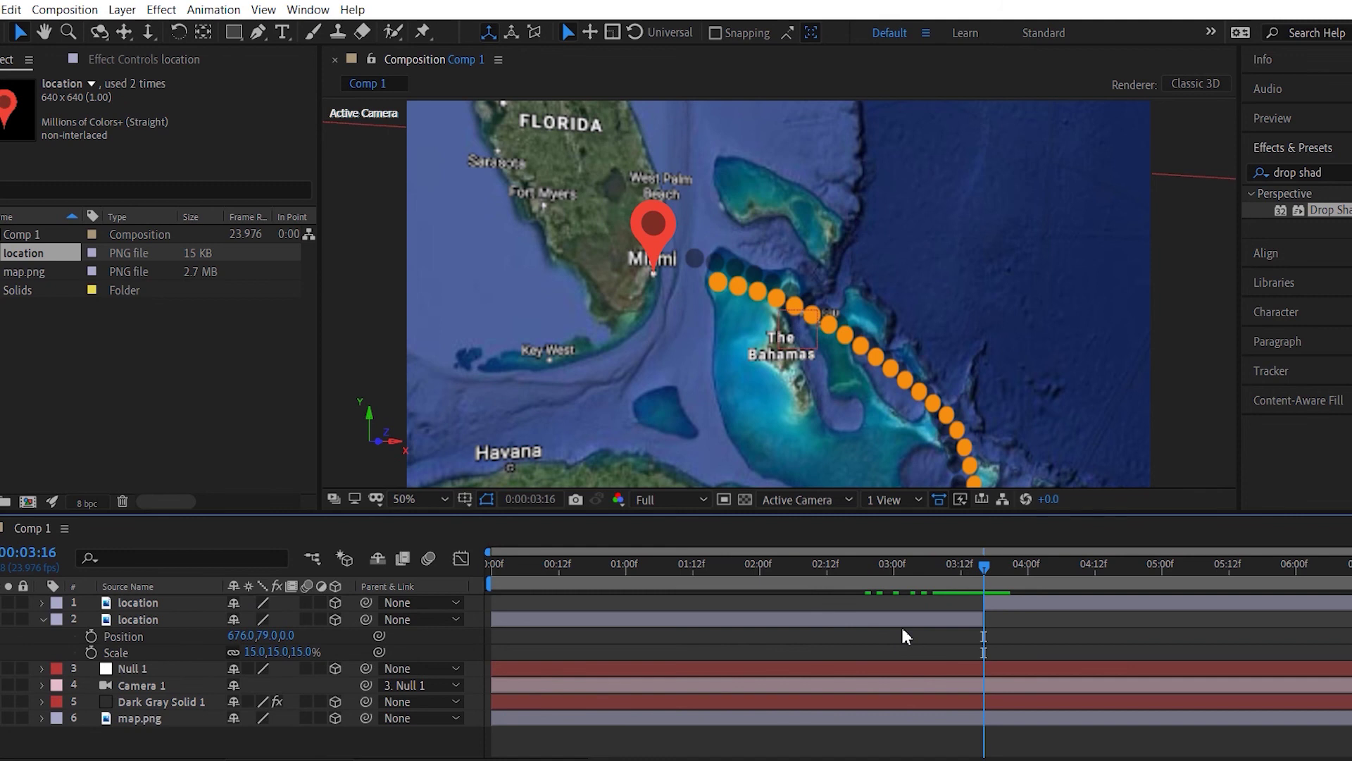
{"action": "key", "text": "Delete"}
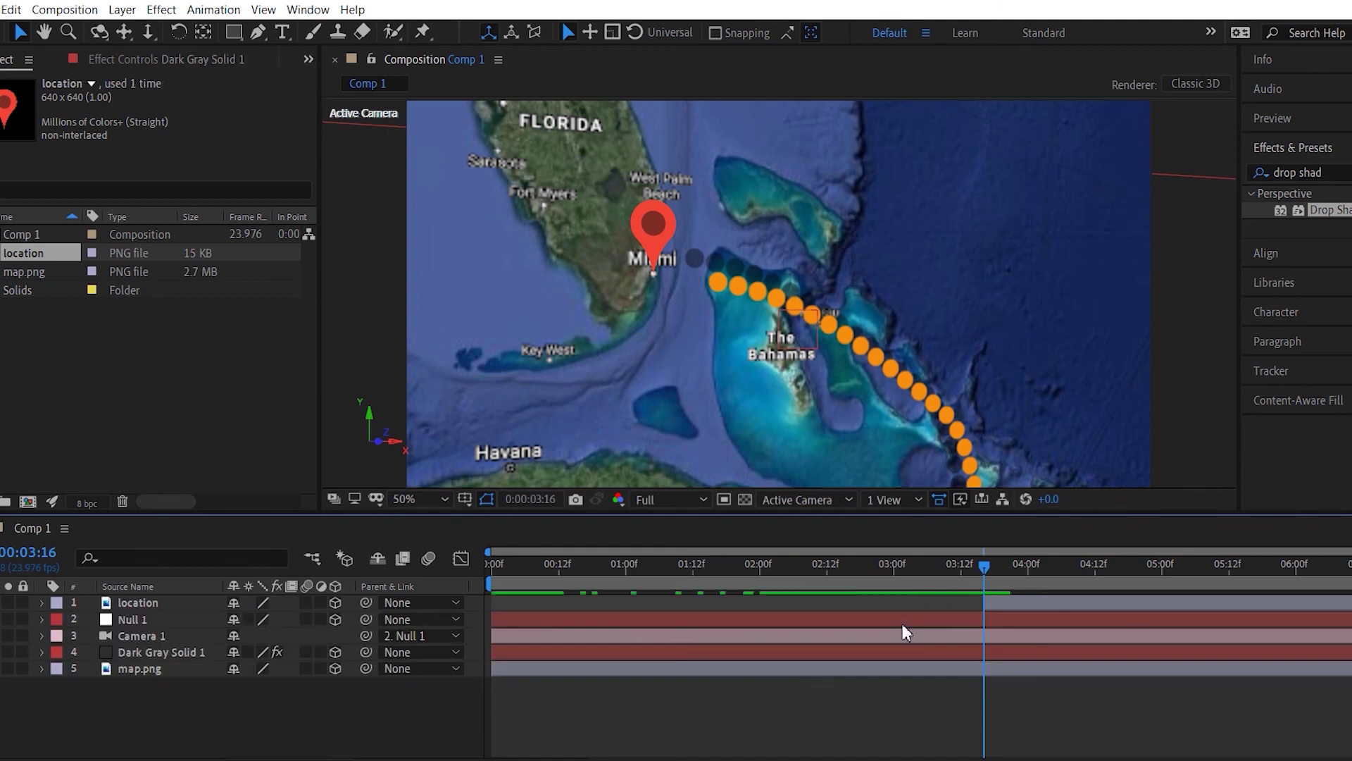
- Start a scale animation on the location layer with a 0% Scale keyframe at 0:00:03:16
{"action": "left_click", "coordinate": [1027, 605]}
{"action": "key", "text": "s"}
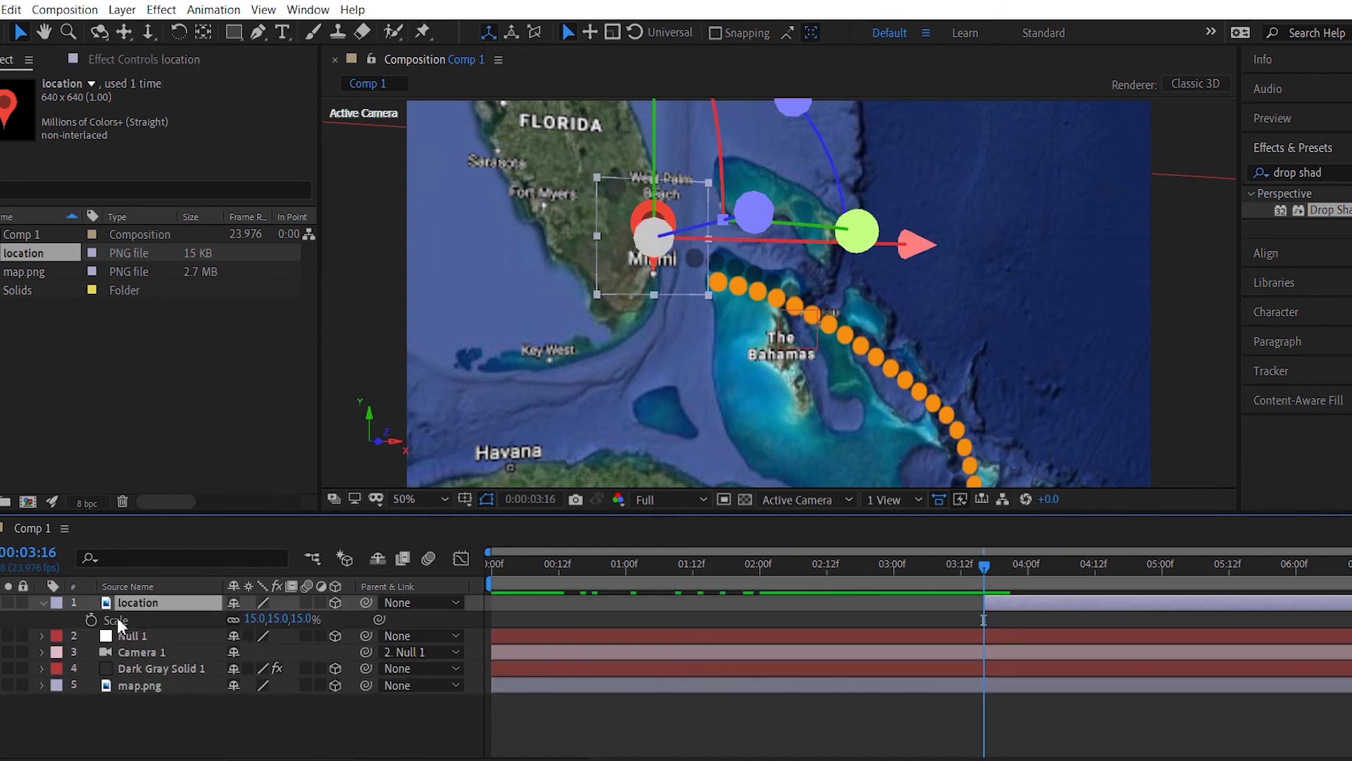
{"action": "key", "text": "F2"}
{"action": "left_click", "coordinate": [254, 618]}
{"action": "type", "text": "0"}
{"action": "key", "text": "Return"}
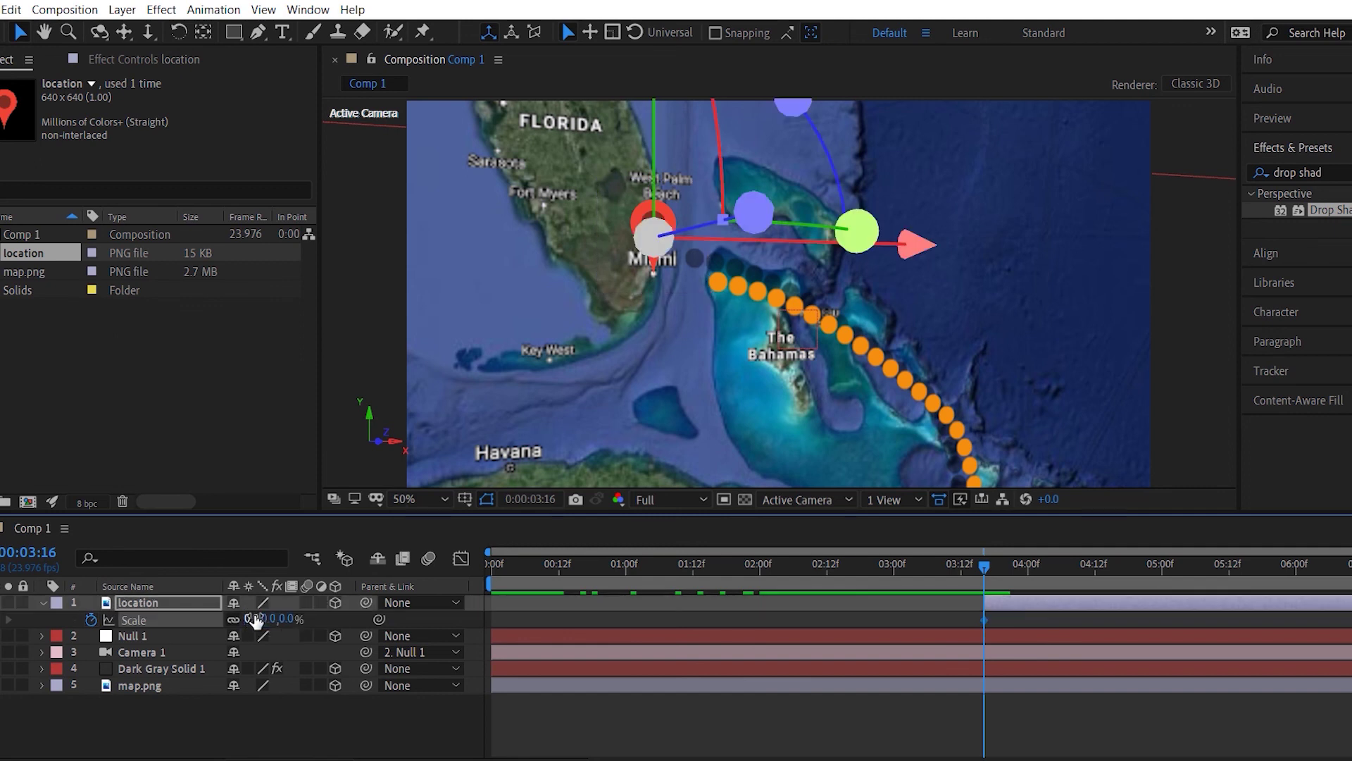
- Add a 15% Scale keyframe to the location layer at 0:00:04:02 and apply Easy Ease to both of its scale keyframes
{"action": "left_click_drag", "start_coordinate": [984, 565], "coordinate": [1039, 564]}
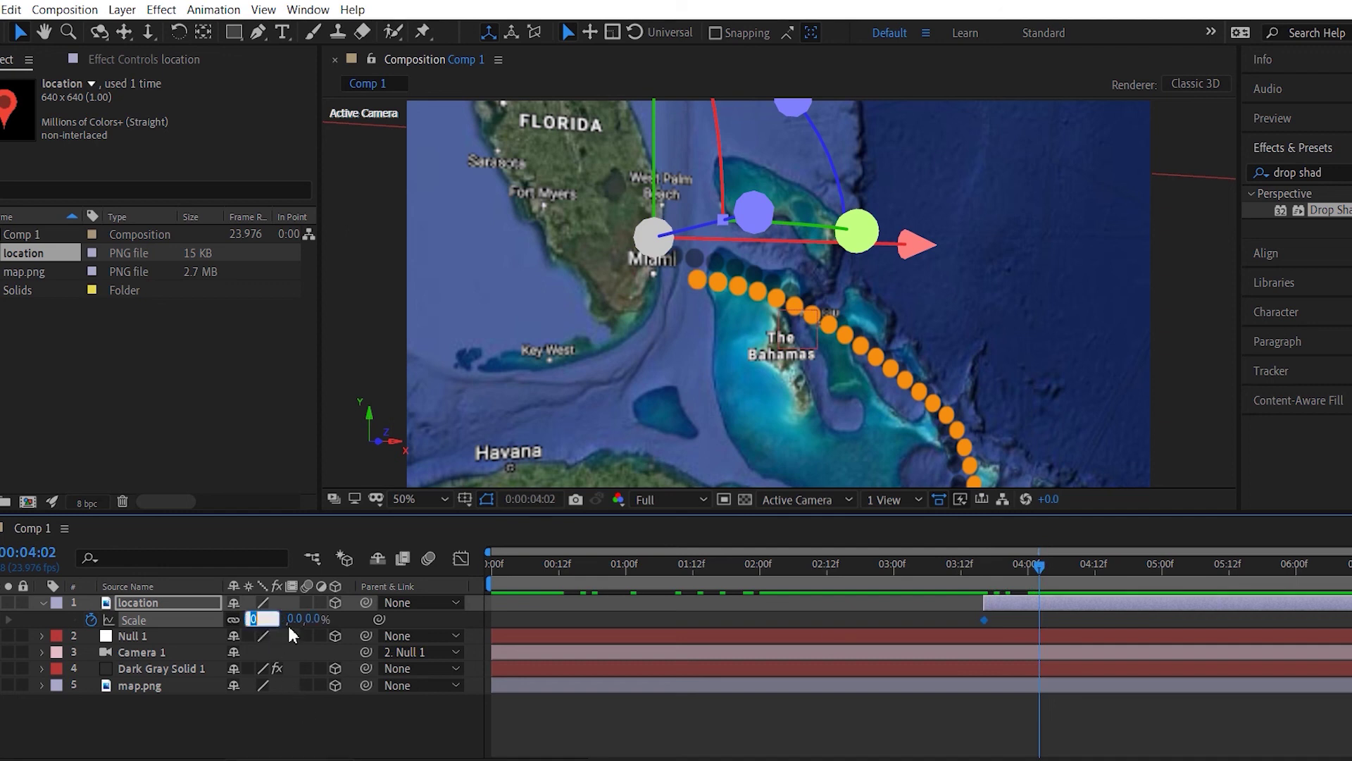
{"action": "key", "text": "Return"}
{"action": "left_click_drag", "start_coordinate": [941, 596], "coordinate": [1062, 623]}
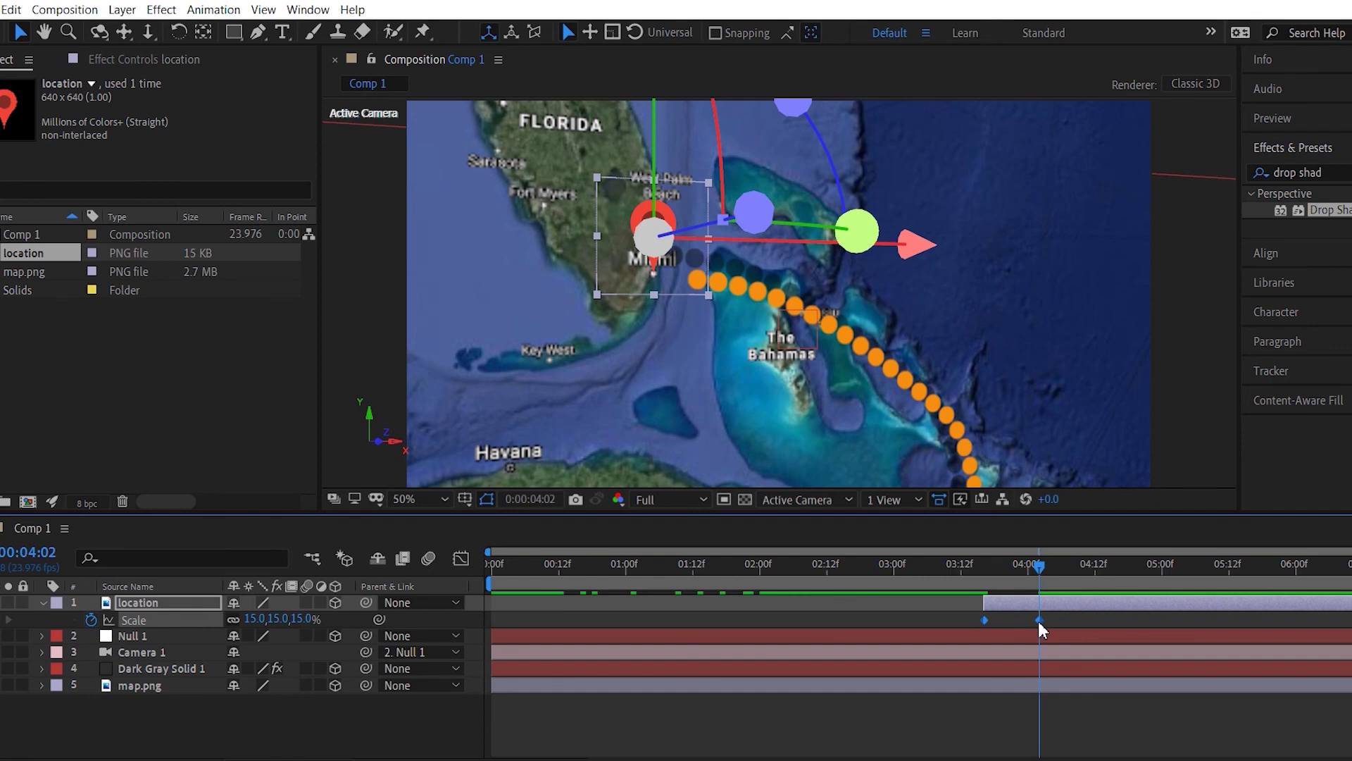
{"action": "mouse_move", "coordinate": [1042, 629]}
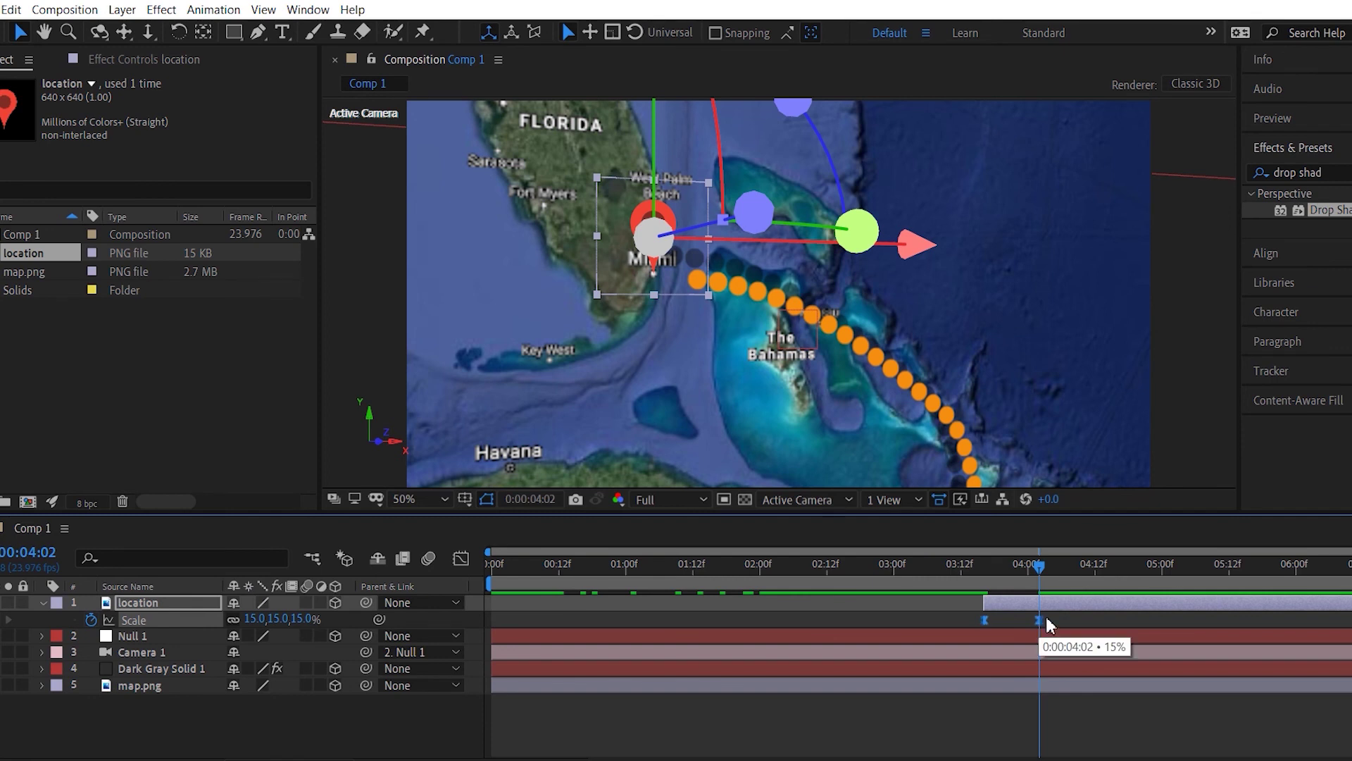
- Preview the location pin's scale animation from 0:00:03:07 and deselect the layer
{"action": "left_click", "coordinate": [935, 581]}
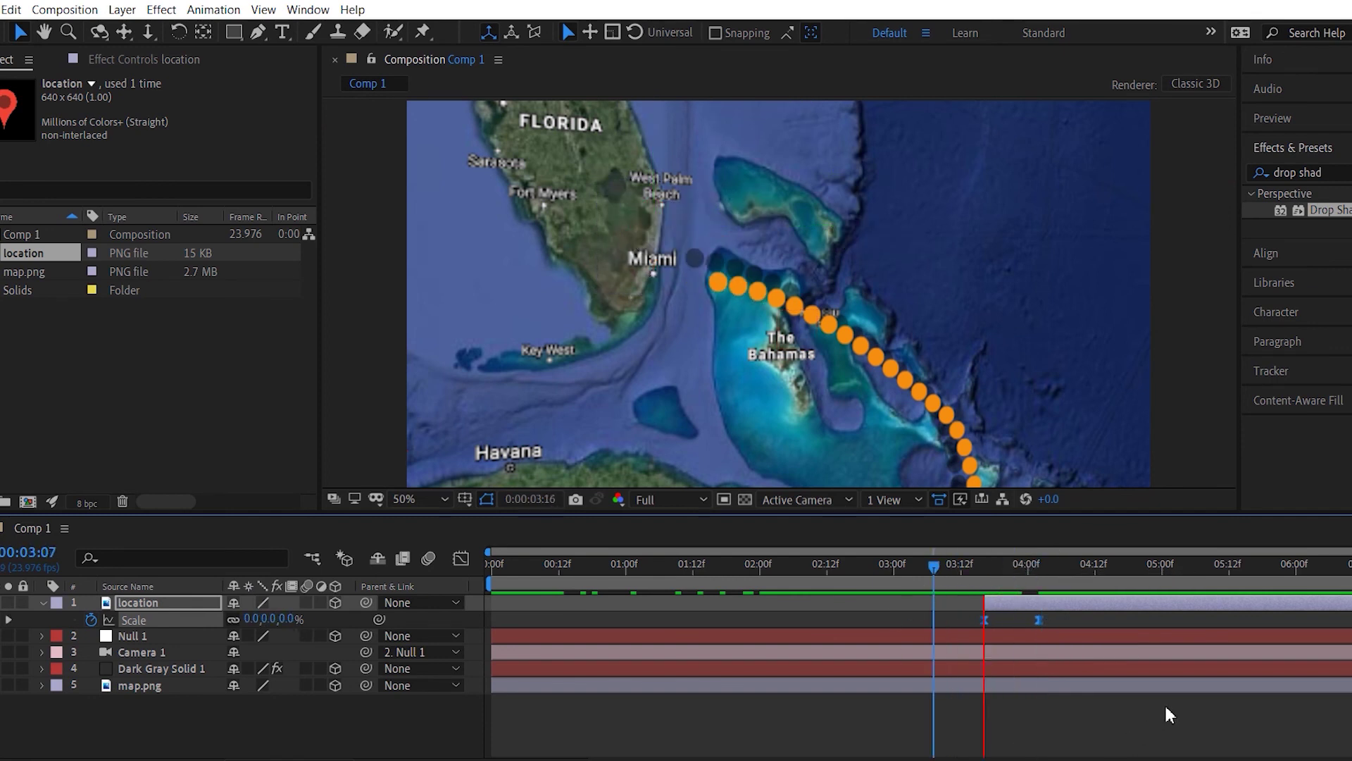
{"action": "key", "text": "space"}
{"action": "left_click", "coordinate": [1187, 674]}
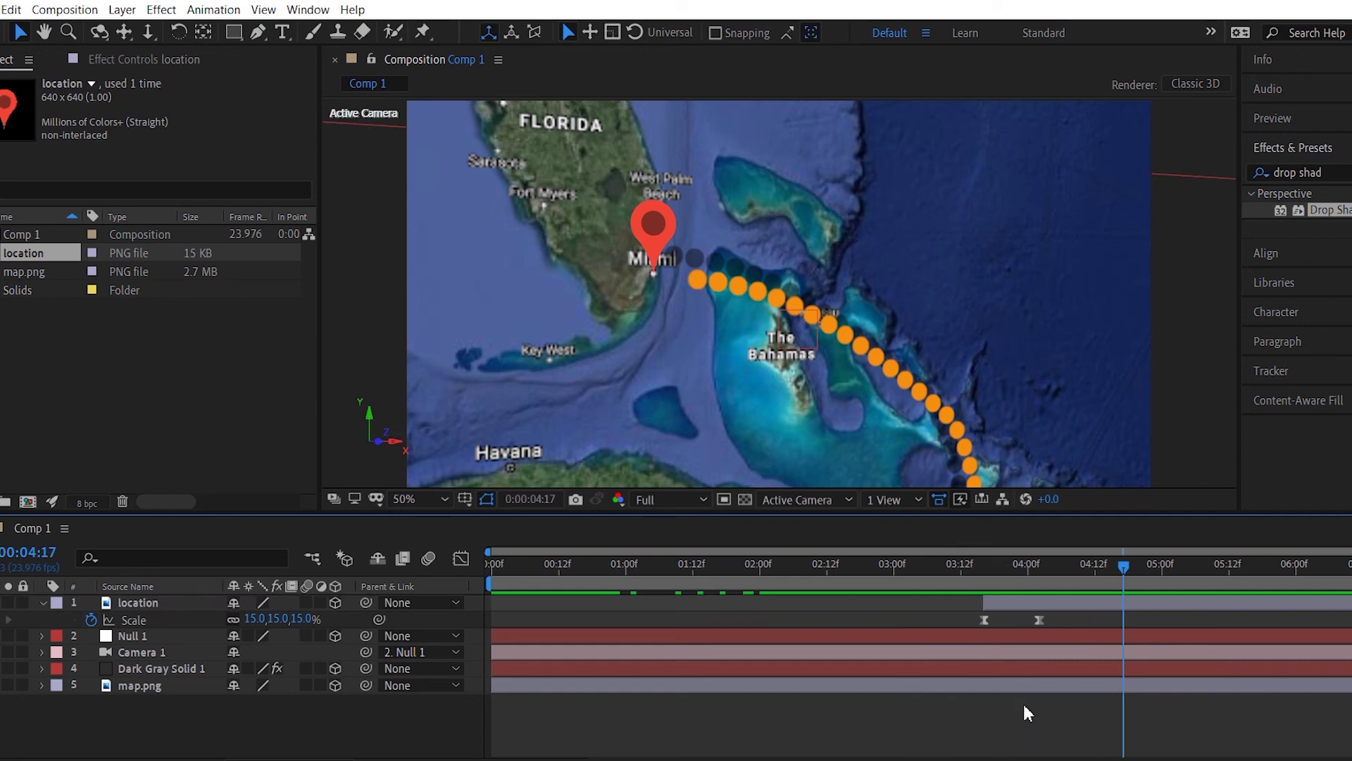